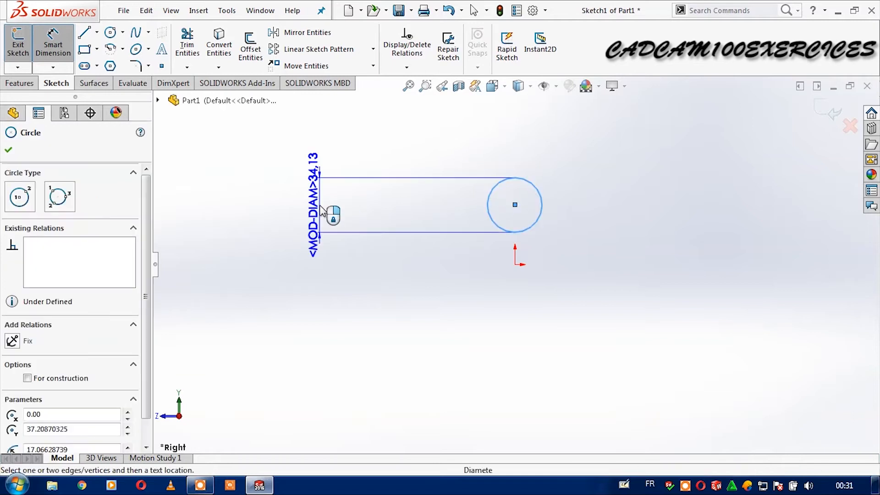
Step: Set the circle's diameter to 25 mm and place its center on the origin
{"action": "left_click", "coordinate": [330, 214]}
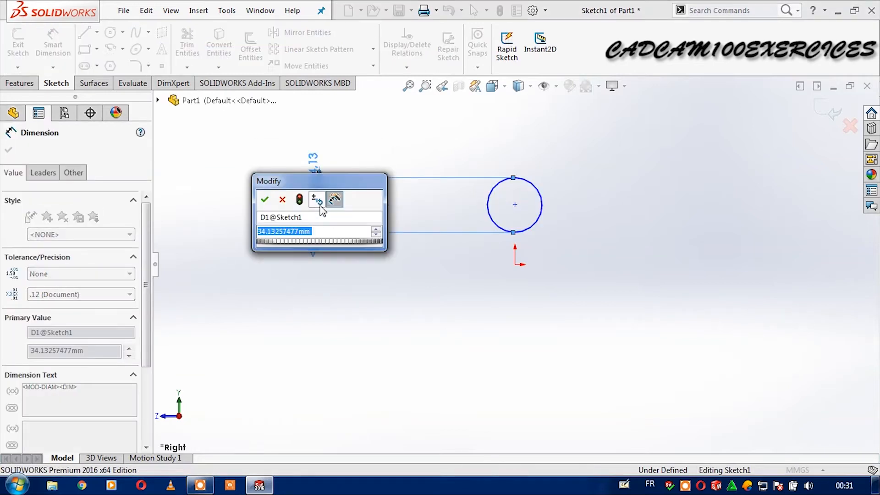
{"action": "type", "text": "25"}
{"action": "key", "text": "Return"}
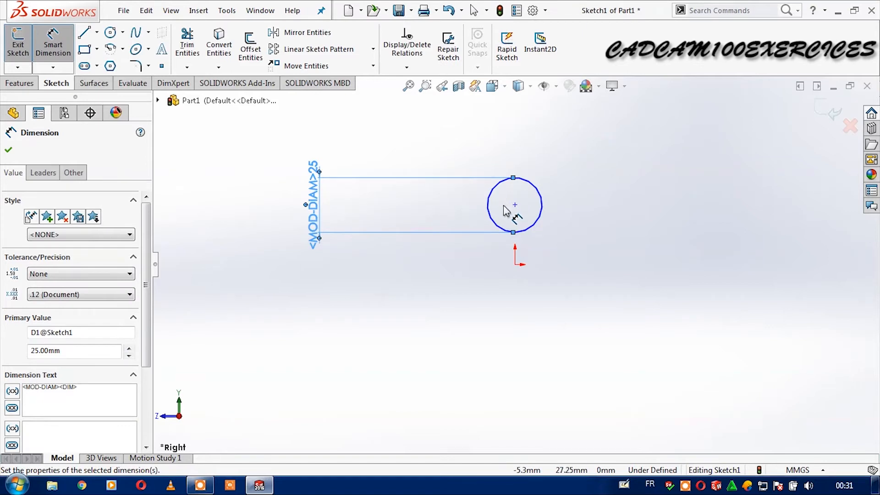
{"action": "key", "text": "Escape"}
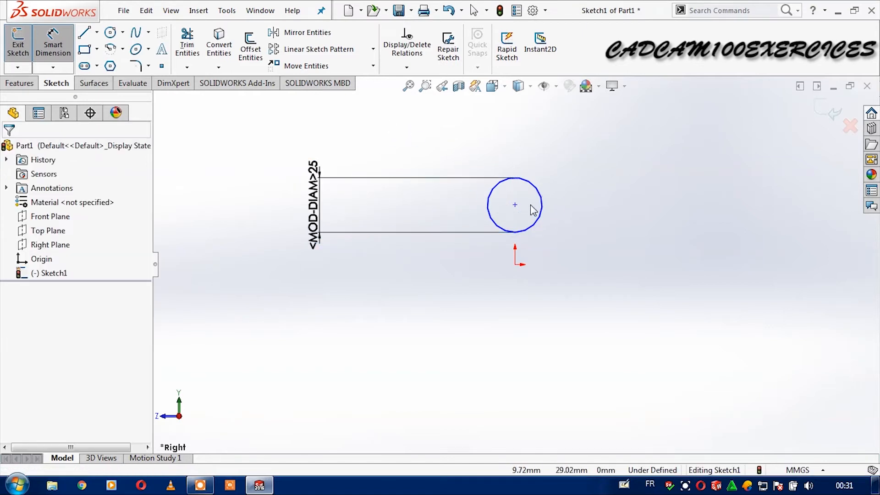
{"action": "key", "text": "Escape"}
{"action": "left_click_drag", "start_coordinate": [515, 205], "coordinate": [515, 265]}
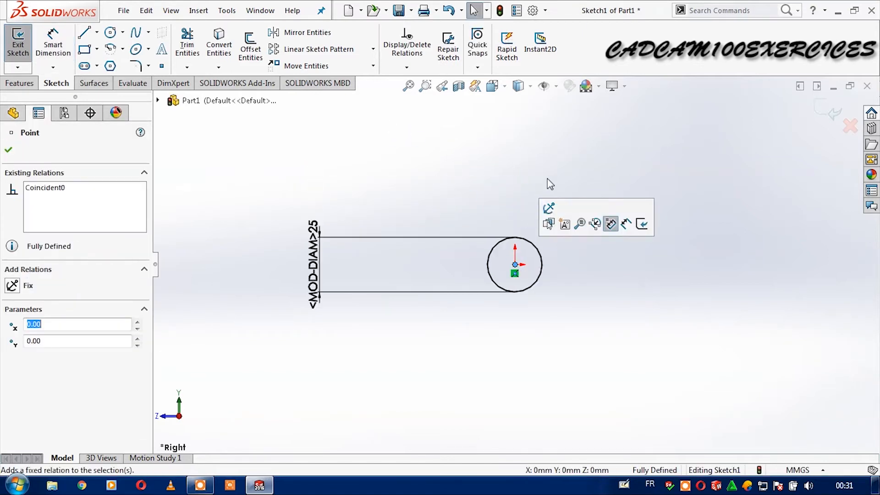
{"action": "left_click", "coordinate": [544, 170]}
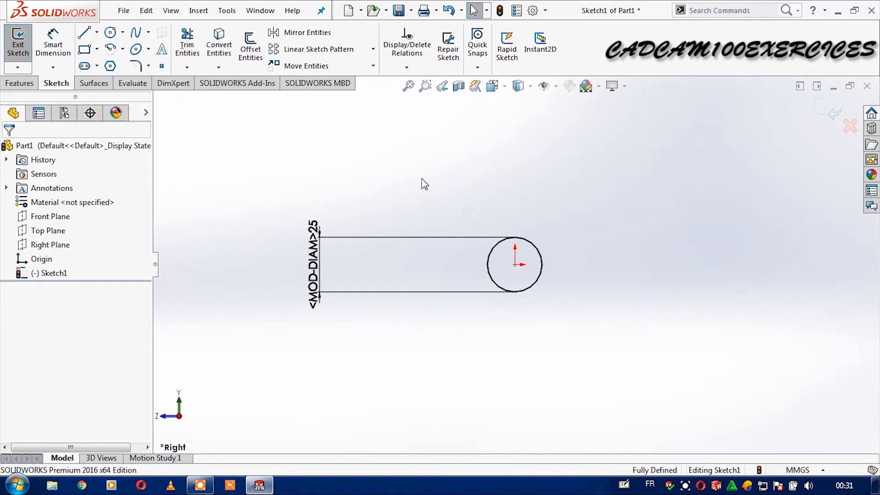
Step: Extrude the circle as a blind boss with a depth of 44 mm
{"action": "key", "text": "Right"}
{"action": "key", "text": "Right"}
{"action": "key", "text": "Right"}
{"action": "key", "text": "Right"}
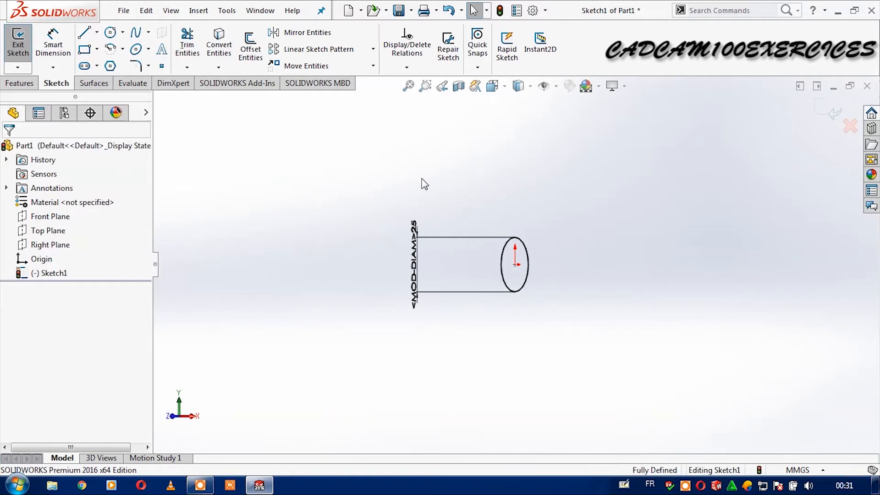
{"action": "key", "text": "ctrl+1"}
{"action": "left_click", "coordinate": [21, 83]}
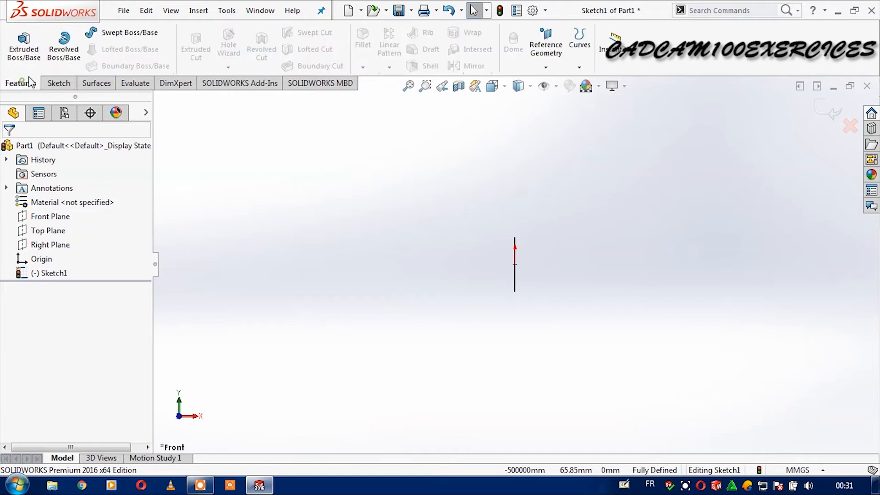
{"action": "left_click", "coordinate": [36, 49]}
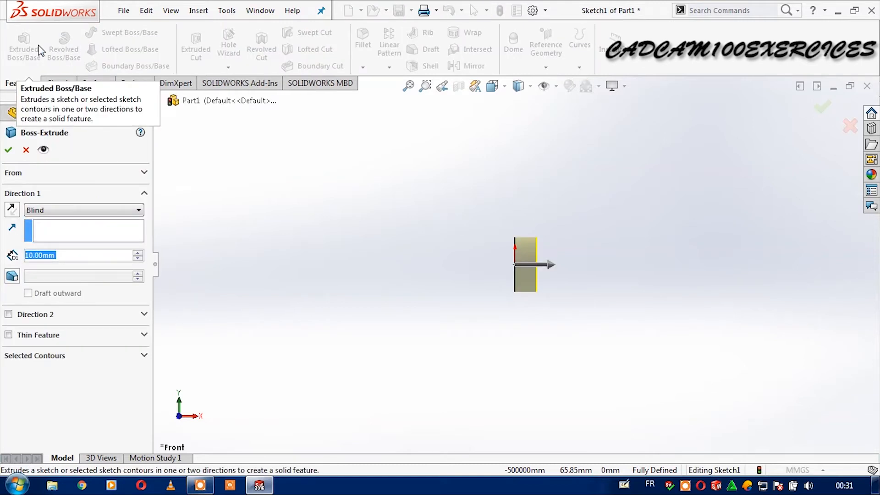
{"action": "type", "text": "44"}
{"action": "key", "text": "Return"}
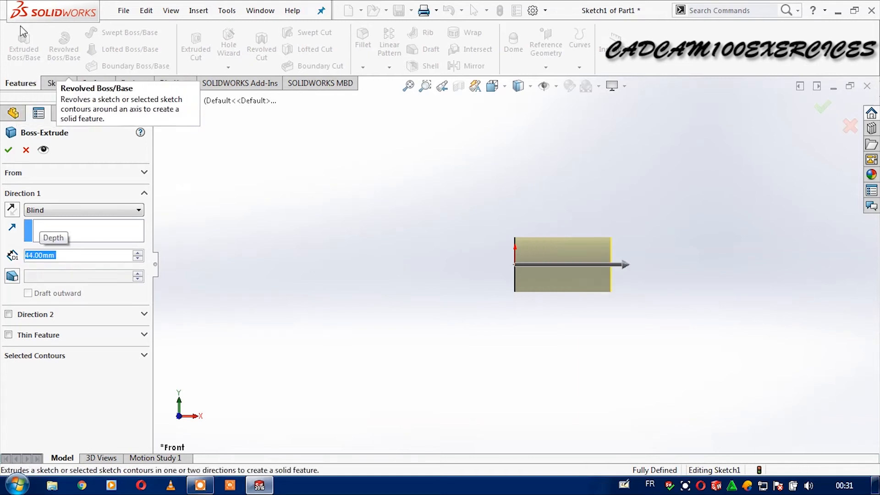
{"action": "left_click", "coordinate": [9, 151]}
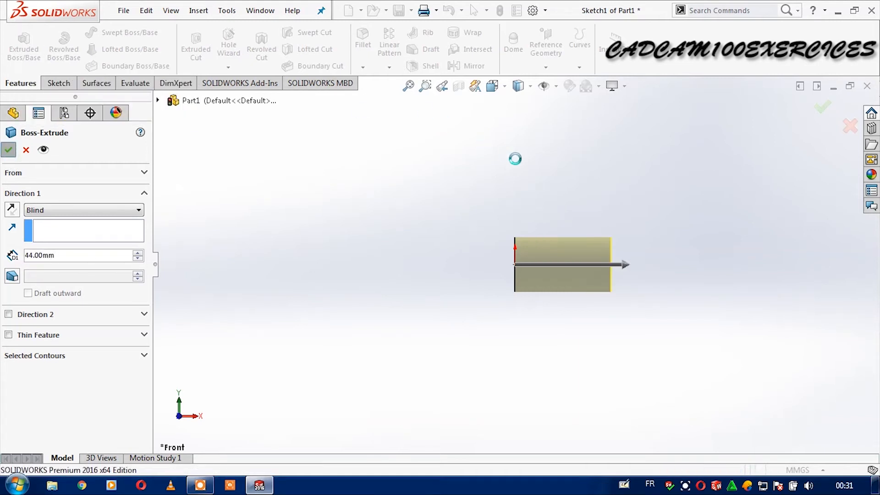
Step: On the Front Plane, sketch three connected lines forming an open-bottomed rectangle about 20 mm wide and 31 mm tall, rising from the cylinder
{"action": "left_click", "coordinate": [58, 83]}
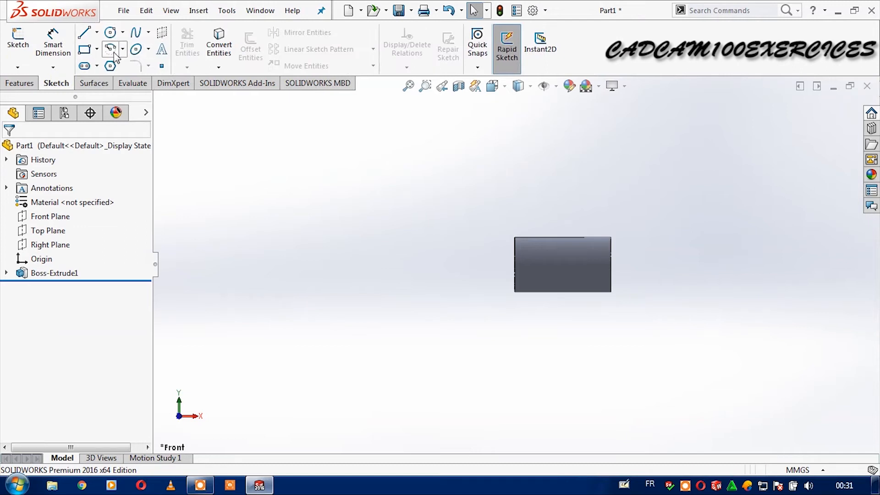
{"action": "left_click", "coordinate": [87, 36]}
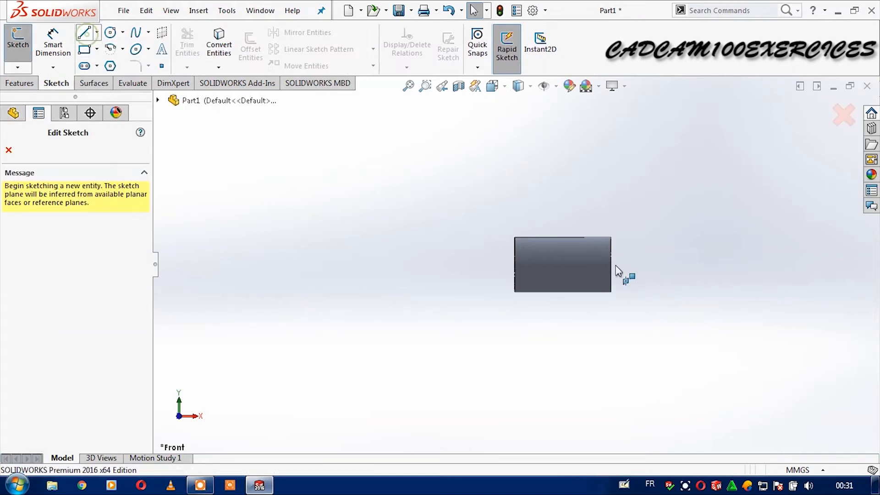
{"action": "left_click", "coordinate": [157, 100]}
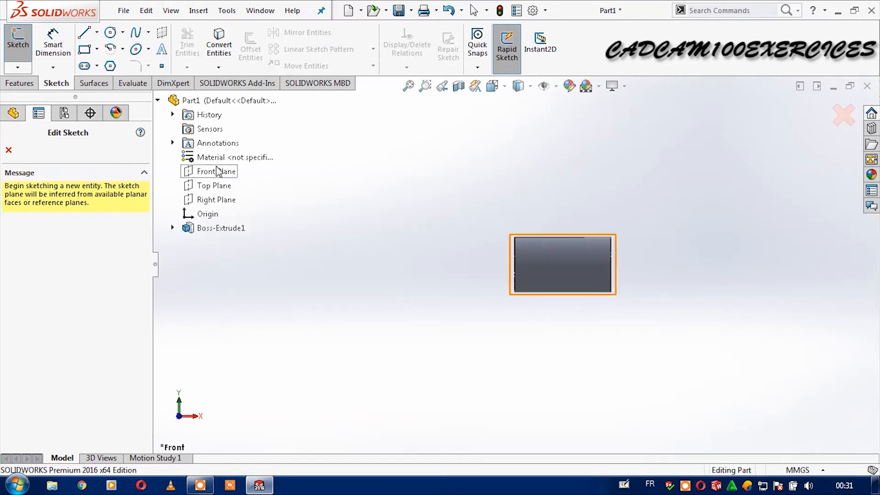
{"action": "left_click", "coordinate": [216, 172]}
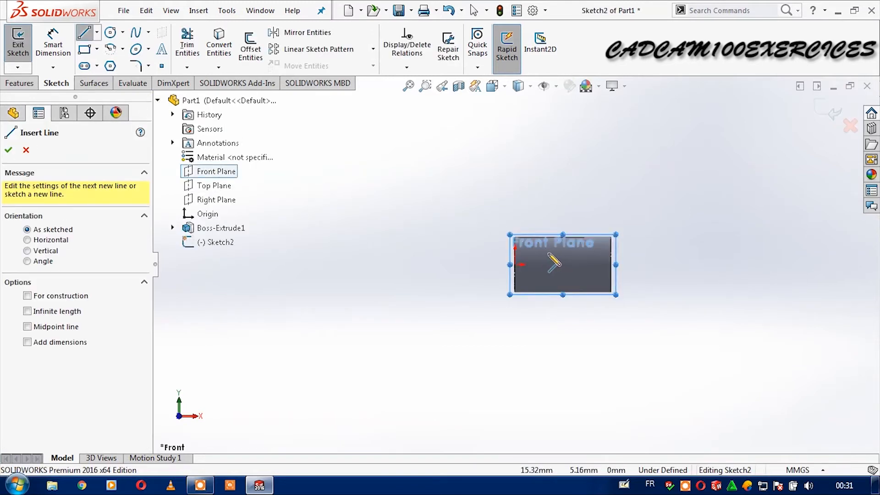
{"action": "left_click", "coordinate": [548, 252]}
{"action": "left_click", "coordinate": [548, 185]}
{"action": "left_click", "coordinate": [592, 184]}
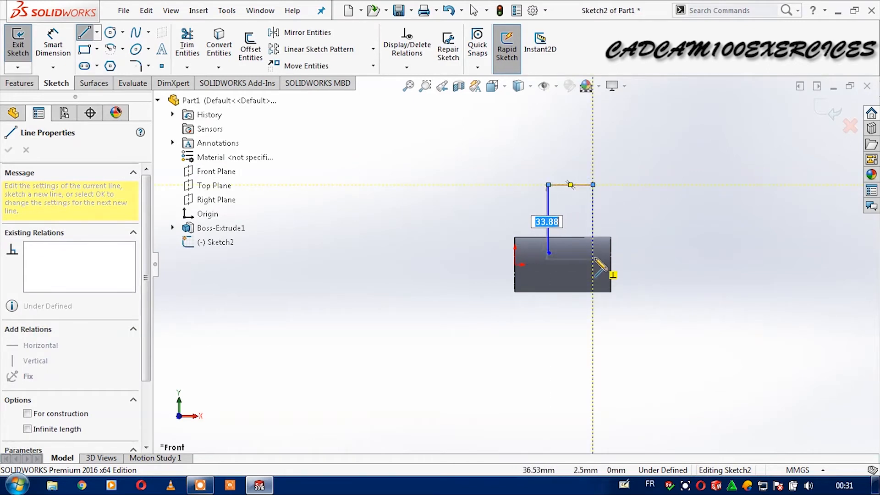
{"action": "double_click", "coordinate": [593, 253]}
{"action": "key", "text": "Escape"}
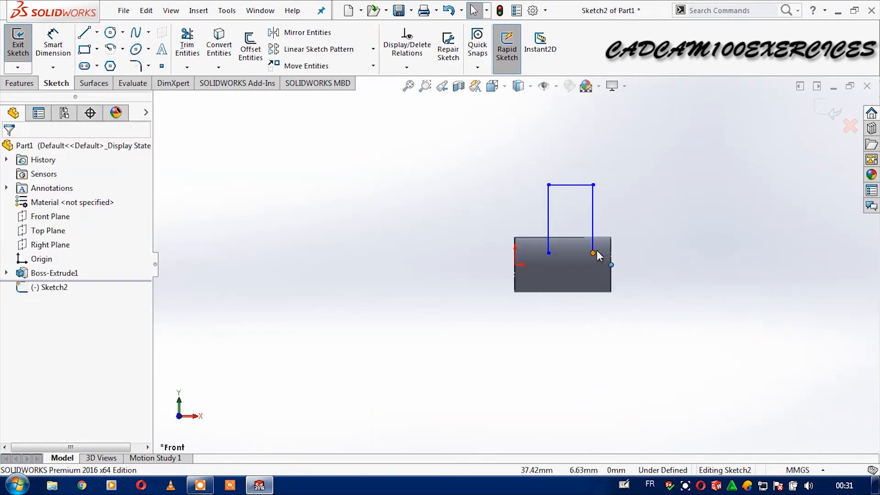
Step: Add a horizontal relation between the lower endpoints of the two vertical lines
{"action": "left_click", "coordinate": [594, 253]}
{"action": "left_click", "coordinate": [549, 253], "text": "ctrl"}
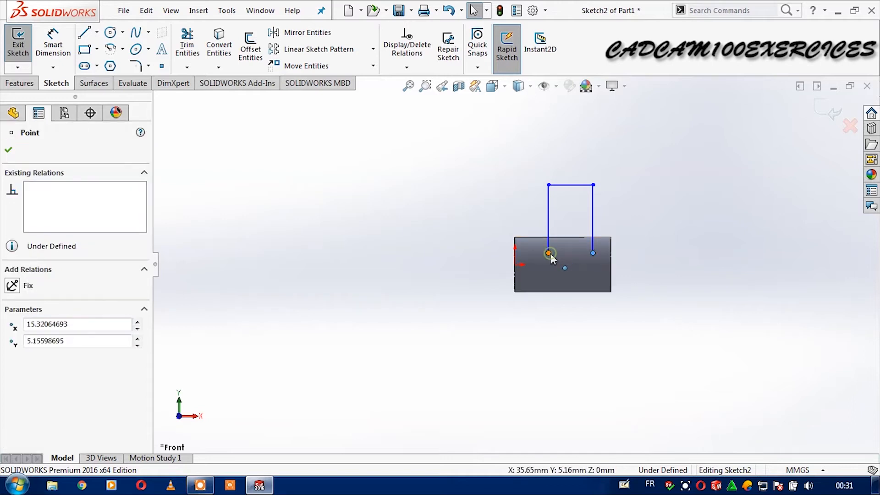
{"action": "left_click", "coordinate": [586, 199]}
{"action": "left_click", "coordinate": [636, 142]}
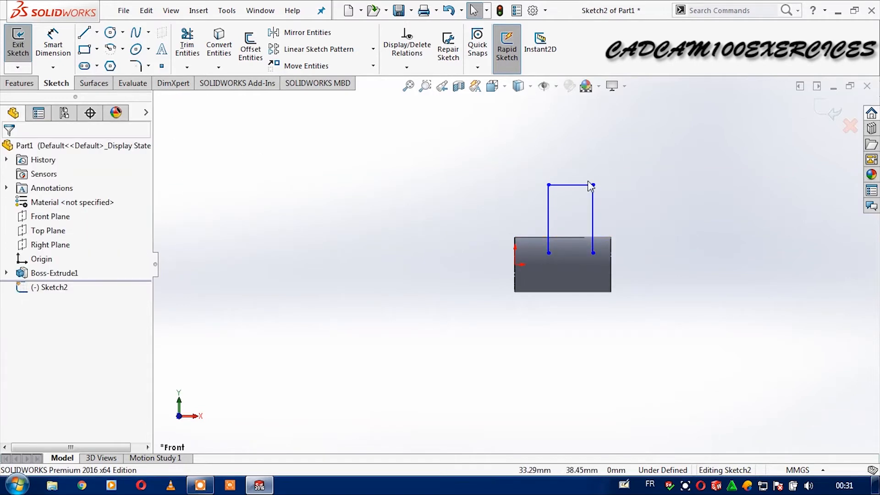
Step: Replace the profile's top line with a centerpoint arc of about 10 mm radius bulging upward between the vertical lines
{"action": "left_click", "coordinate": [590, 186]}
{"action": "key", "text": "Delete"}
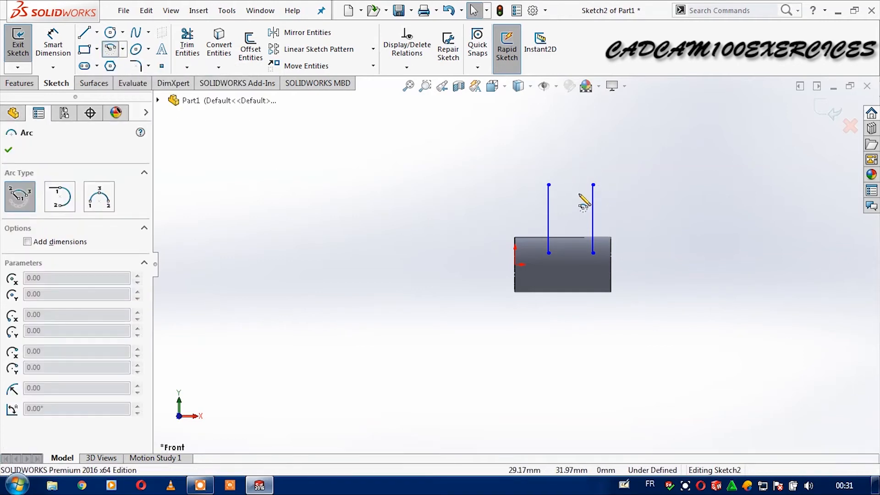
{"action": "left_click", "coordinate": [570, 185]}
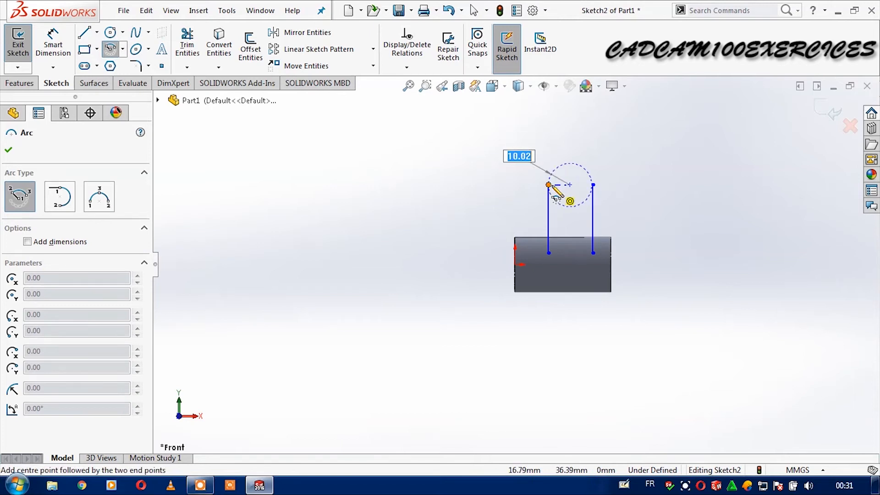
{"action": "left_click", "coordinate": [549, 185]}
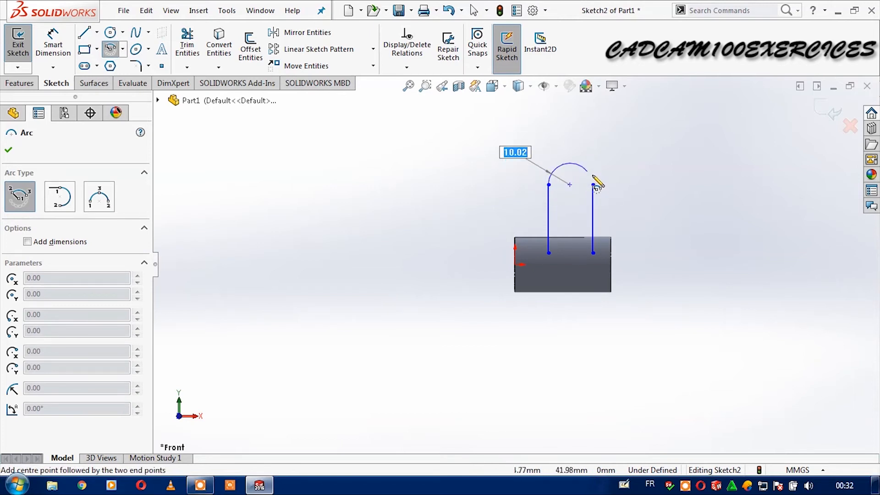
{"action": "left_click", "coordinate": [594, 185]}
{"action": "key", "text": "Escape"}
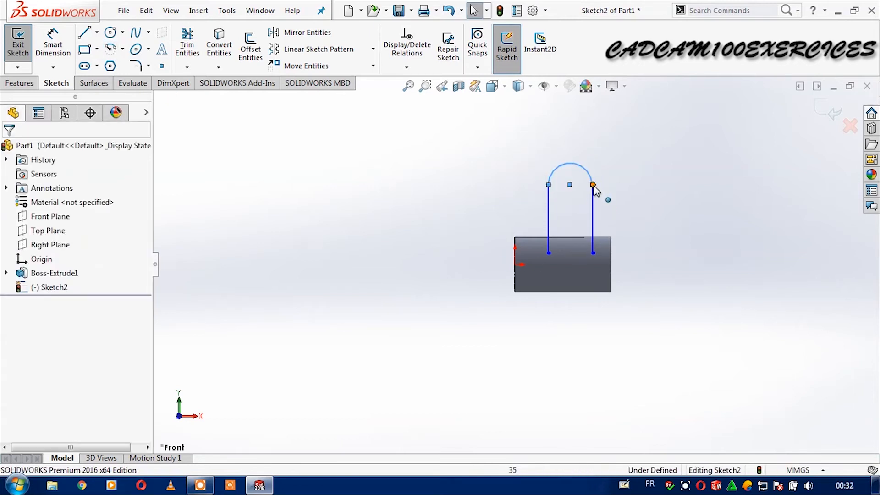
Step: Merge the arc's open right end with the top endpoint of the right vertical line
{"action": "scroll", "coordinate": [600, 196], "scroll_direction": "down", "scroll_amount": 3}
{"action": "left_click", "coordinate": [571, 206]}
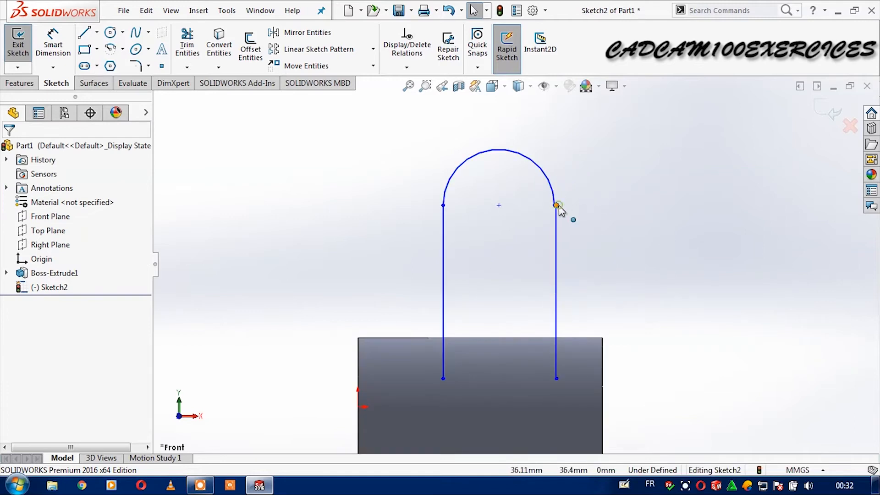
{"action": "left_click", "coordinate": [557, 206]}
{"action": "scroll", "coordinate": [557, 207], "scroll_direction": "down", "scroll_amount": 5}
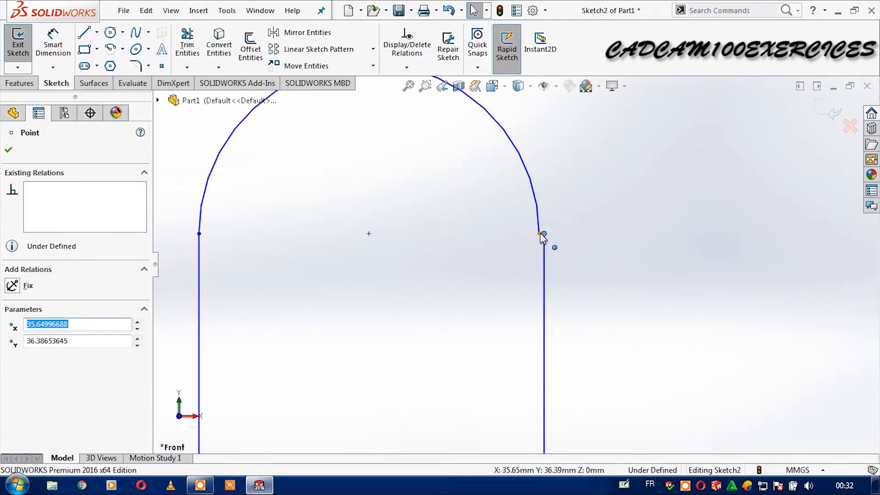
{"action": "left_click", "coordinate": [538, 232], "text": "ctrl"}
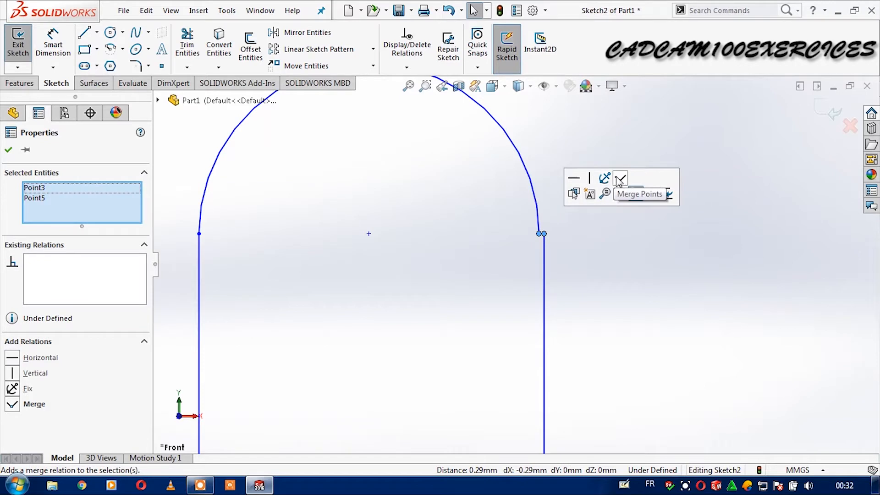
{"action": "left_click", "coordinate": [619, 181]}
{"action": "left_click", "coordinate": [641, 234]}
{"action": "scroll", "coordinate": [631, 294], "scroll_direction": "up", "scroll_amount": 5}
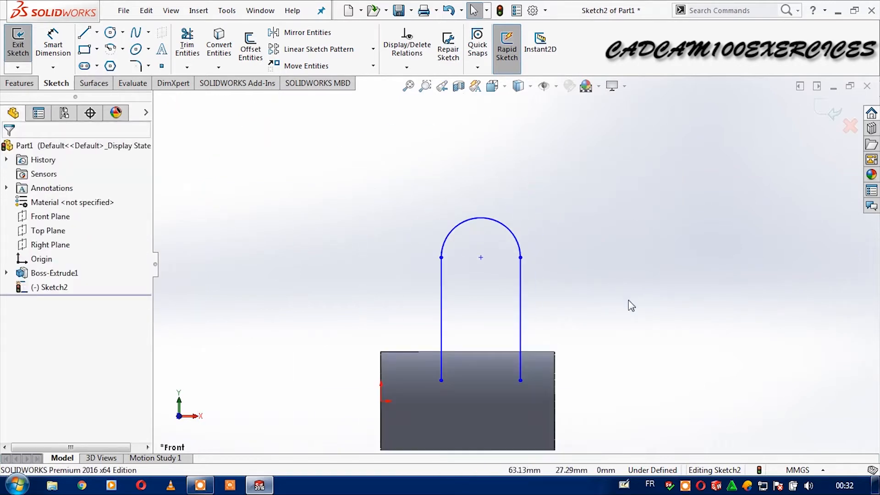
Step: Dimension the top arc's radius as 10 mm
{"action": "left_click", "coordinate": [59, 57]}
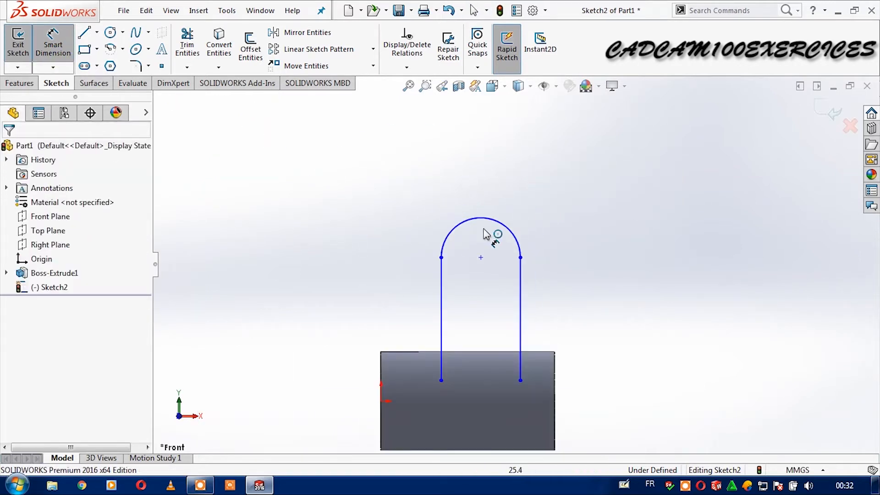
{"action": "left_click", "coordinate": [503, 227]}
{"action": "left_click", "coordinate": [577, 192]}
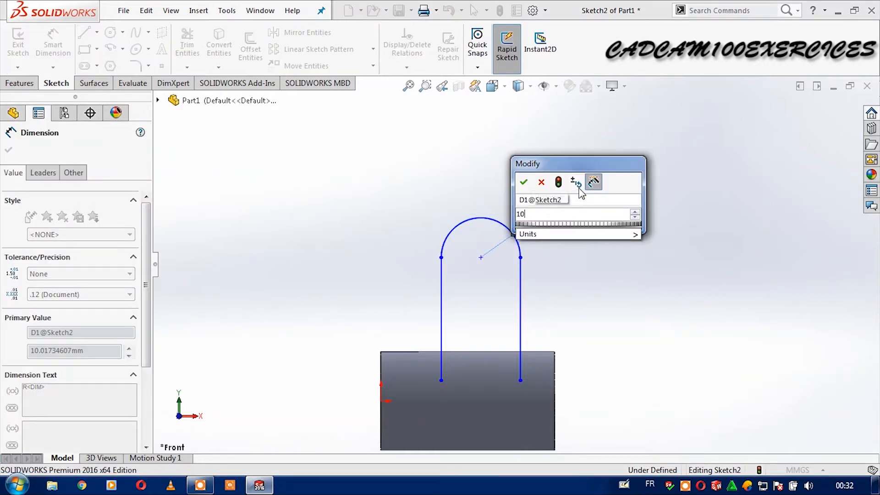
{"action": "key", "text": "Return"}
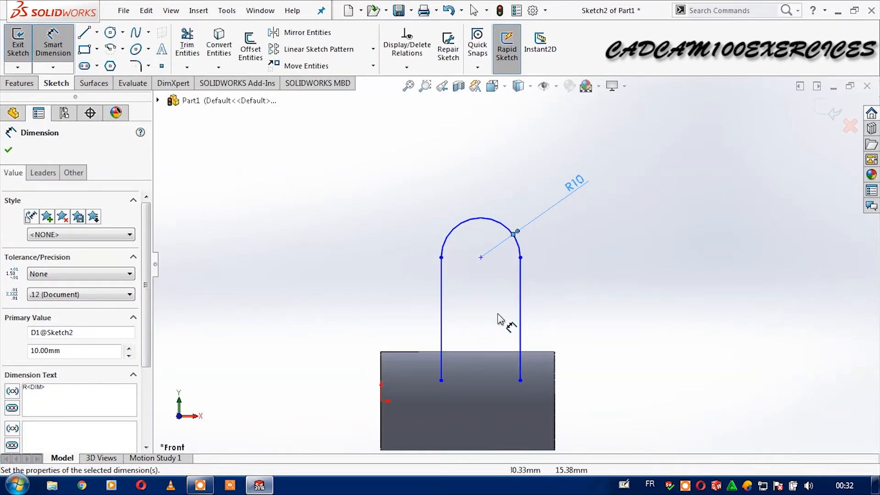
{"action": "scroll", "coordinate": [498, 323], "scroll_direction": "down", "scroll_amount": 1}
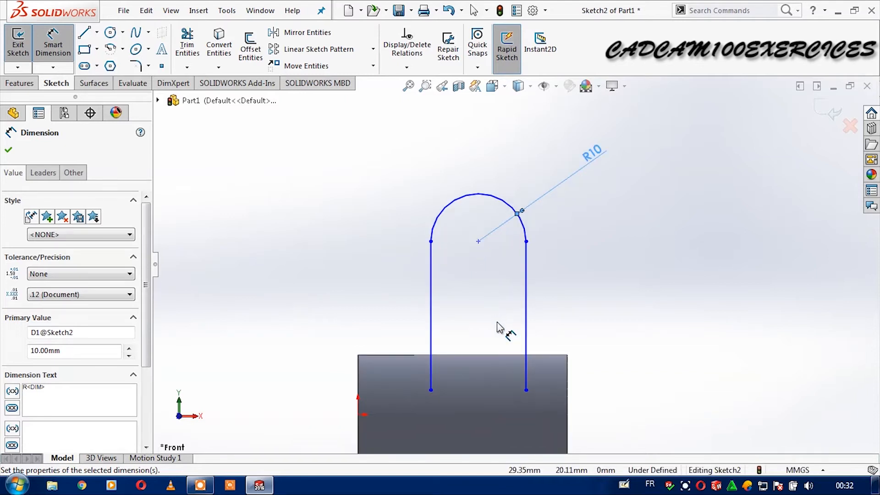
{"action": "scroll", "coordinate": [505, 342], "scroll_direction": "up", "scroll_amount": 2}
{"action": "key", "text": "Escape"}
Step: Add a horizontal relation between the left line's lower endpoint and the origin
{"action": "left_click", "coordinate": [457, 353]}
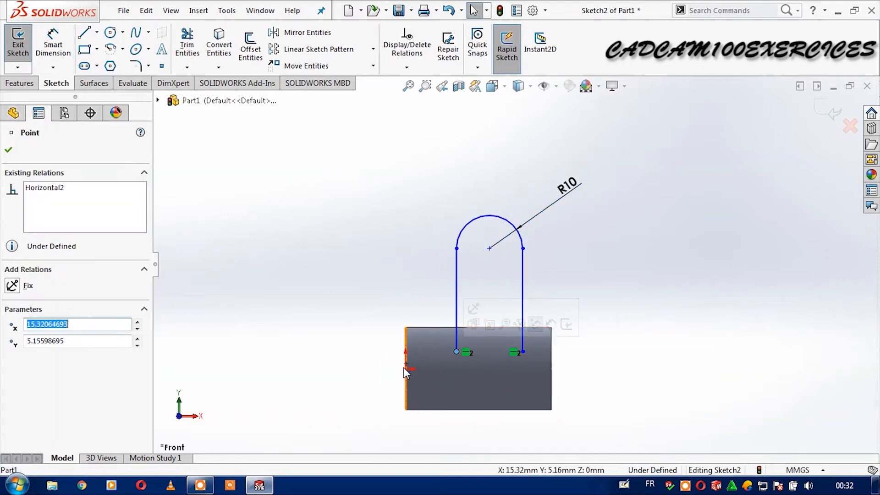
{"action": "left_click", "coordinate": [406, 369], "text": "ctrl"}
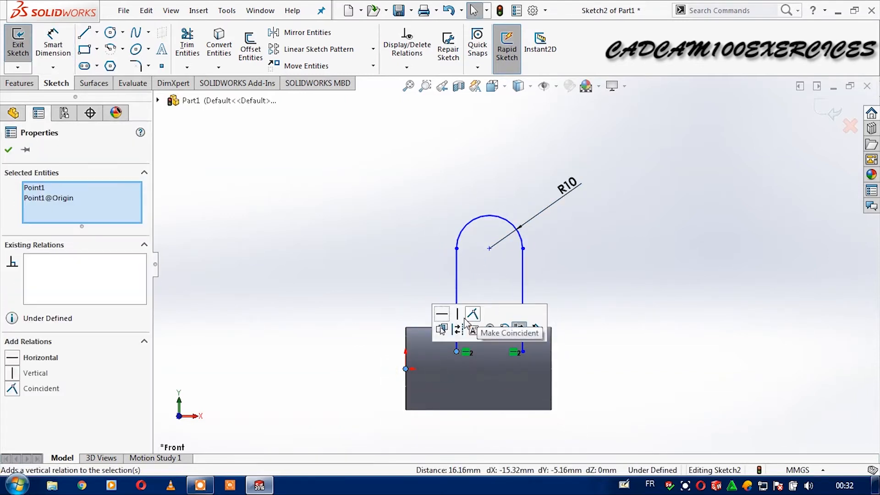
{"action": "left_click", "coordinate": [442, 314]}
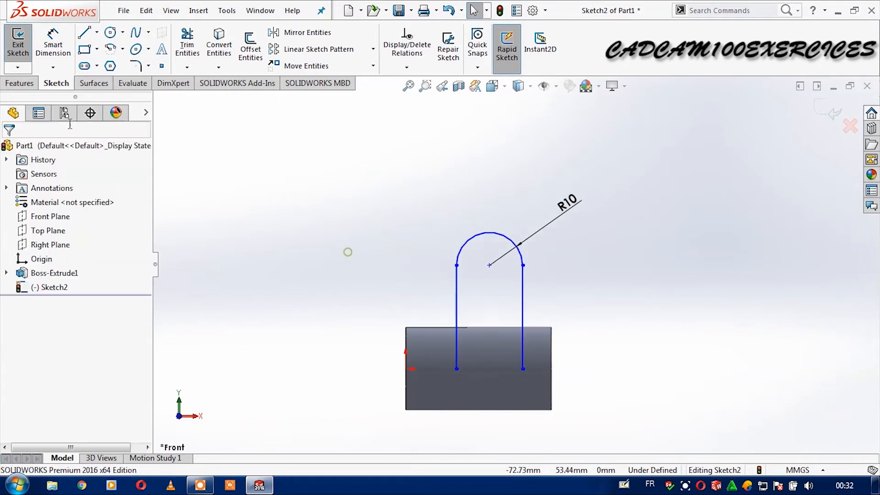
Step: Close the bottom of the arched profile with a line joining the two lower endpoints
{"action": "left_click", "coordinate": [86, 36]}
{"action": "left_click", "coordinate": [457, 369]}
{"action": "left_click", "coordinate": [523, 368]}
{"action": "key", "text": "Escape"}
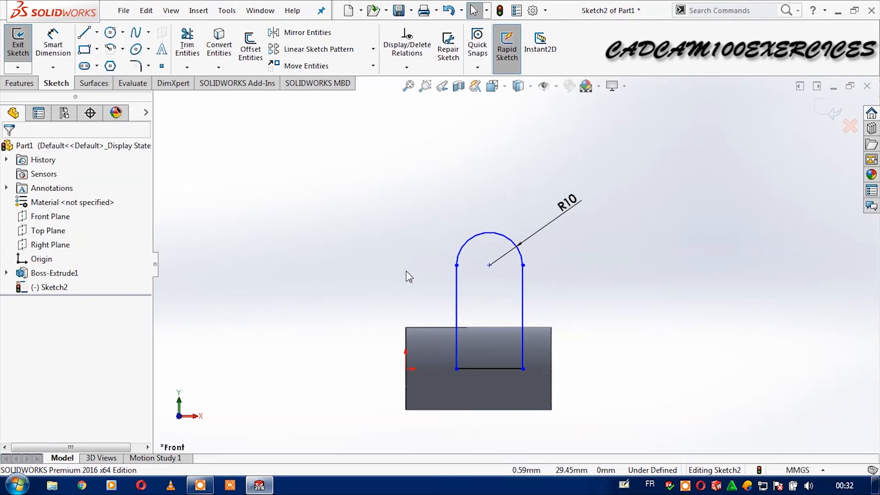
Step: Dimension the vertical distance between the profile's bottom line and the arc's centre as 25 mm
{"action": "left_click", "coordinate": [54, 44]}
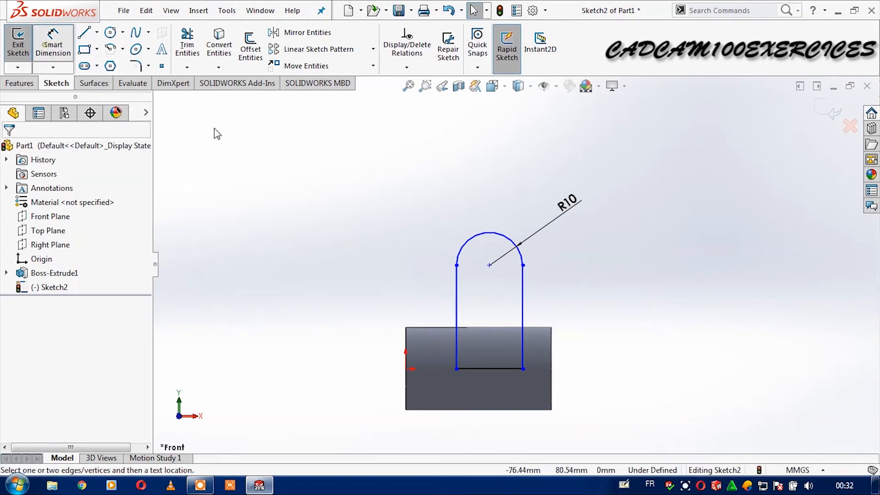
{"action": "left_click", "coordinate": [473, 369]}
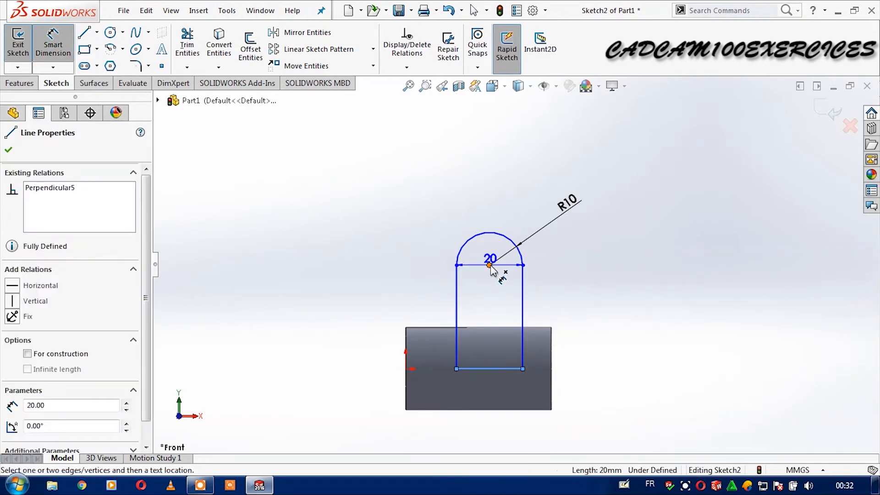
{"action": "left_click", "coordinate": [489, 266]}
{"action": "left_click", "coordinate": [367, 281]}
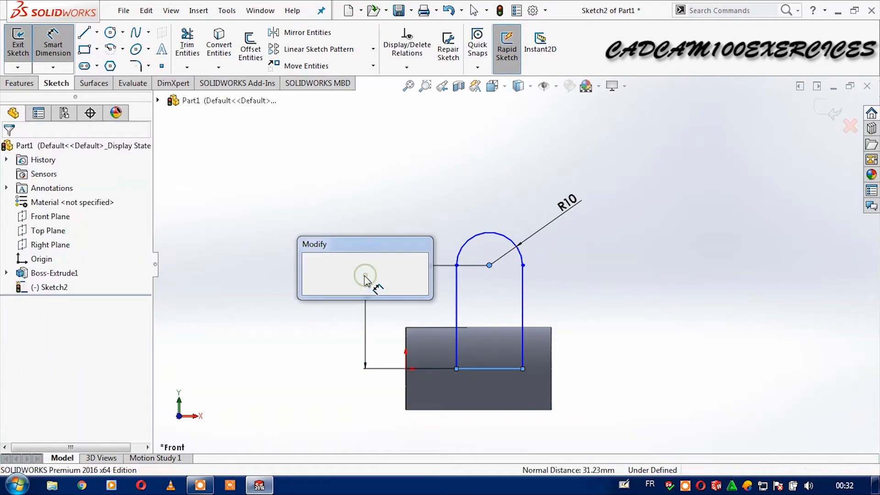
{"action": "type", "text": "25"}
{"action": "key", "text": "Return"}
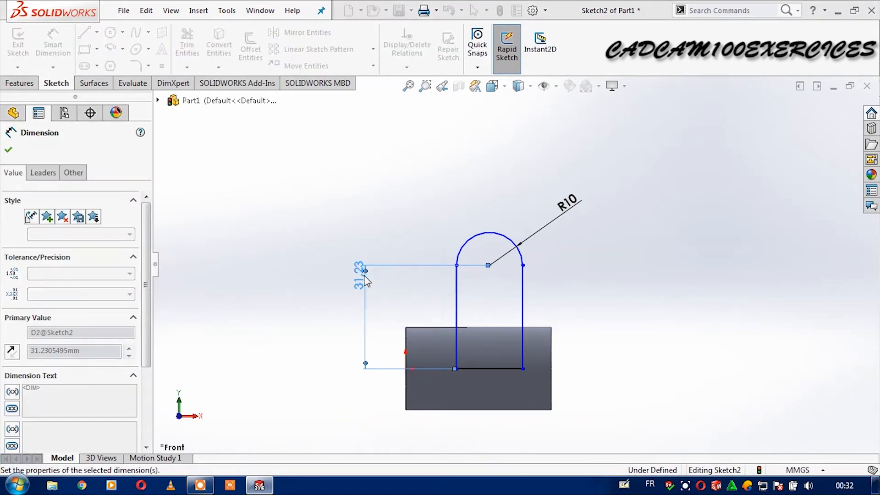
{"action": "key", "text": "Escape"}
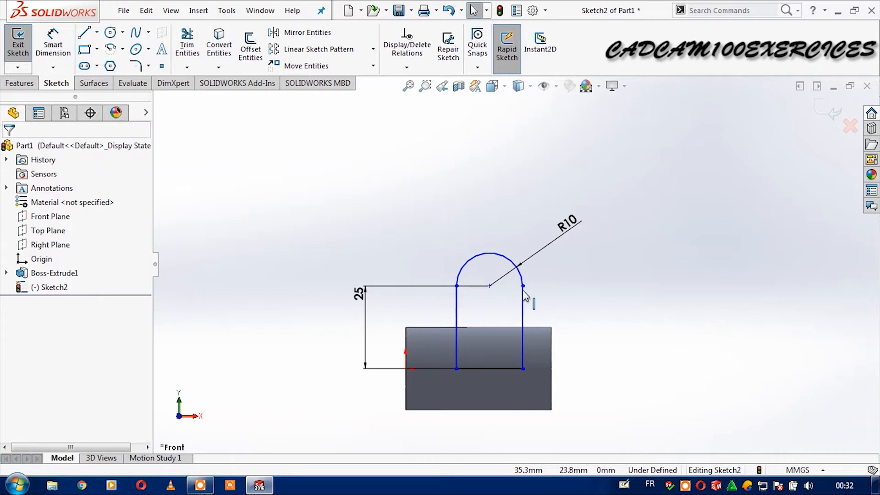
Step: Dimension the horizontal distance from the origin to the arc's centre as 22 mm
{"action": "left_click", "coordinate": [490, 287]}
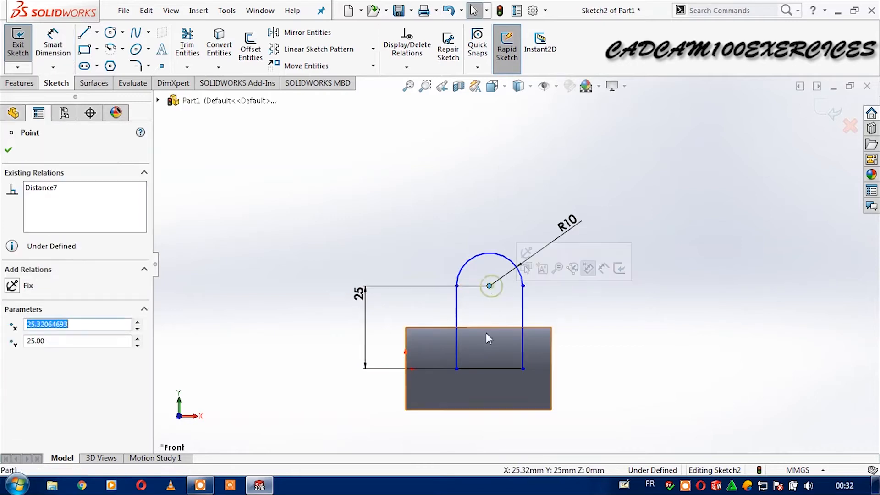
{"action": "left_click", "coordinate": [62, 36]}
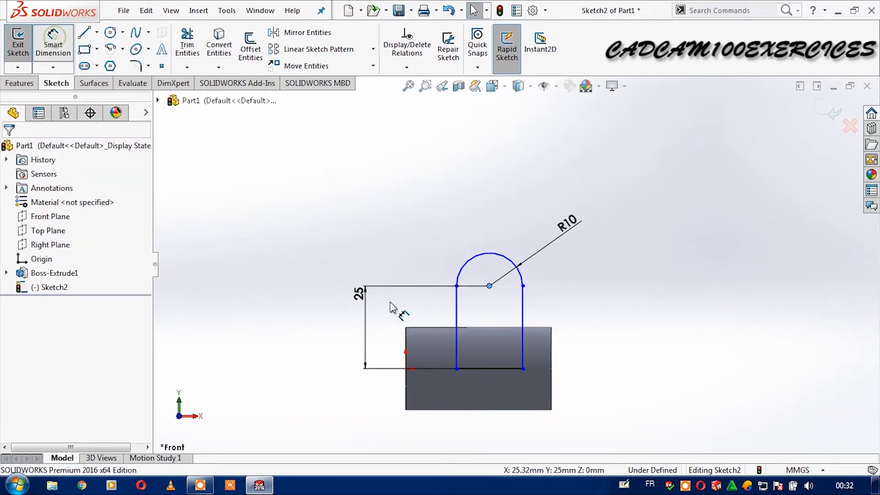
{"action": "left_click", "coordinate": [406, 368]}
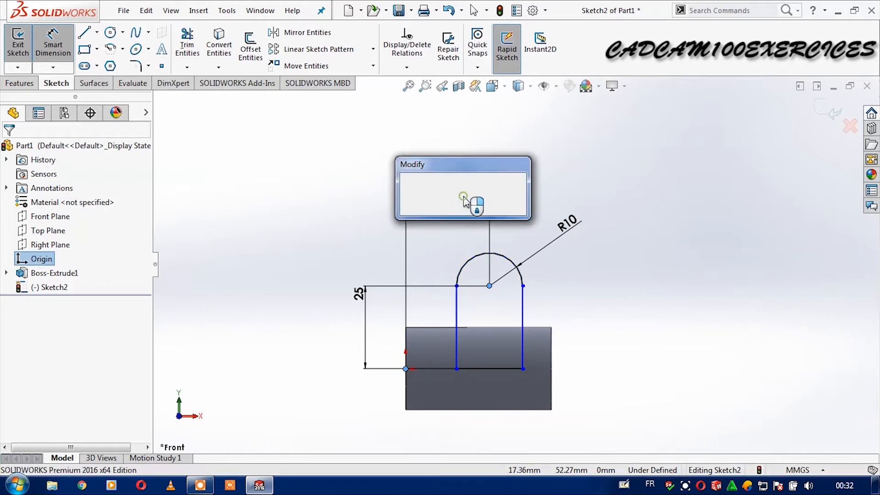
{"action": "left_click", "coordinate": [464, 196]}
{"action": "type", "text": "22"}
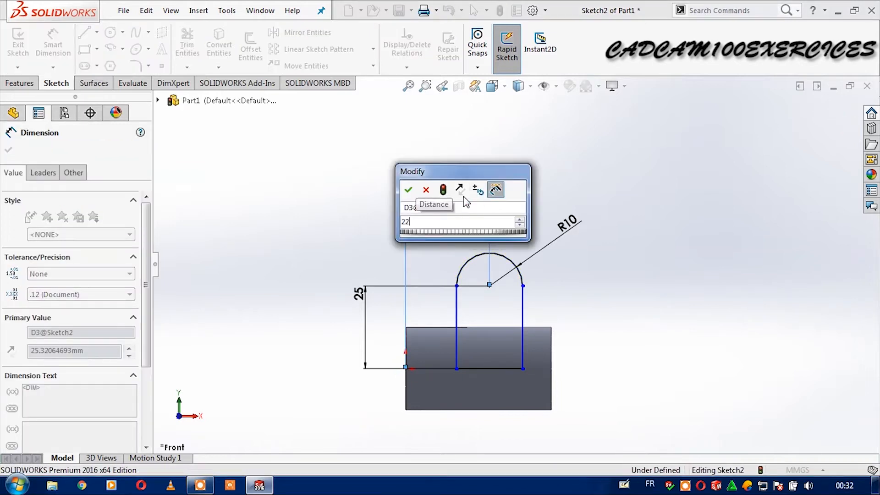
{"action": "key", "text": "Return"}
{"action": "key", "text": "Escape"}
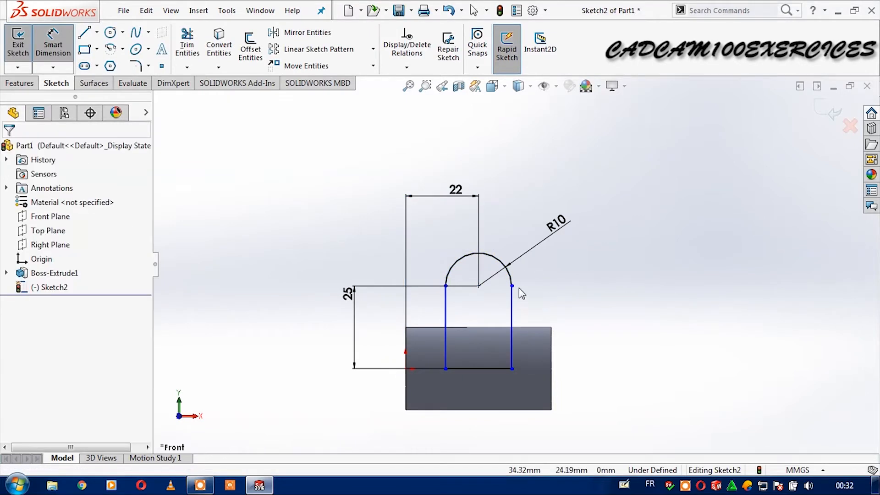
{"action": "key", "text": "Escape"}
Step: Try a dimension between the profile's two vertical lines and delete it
{"action": "left_click", "coordinate": [512, 314]}
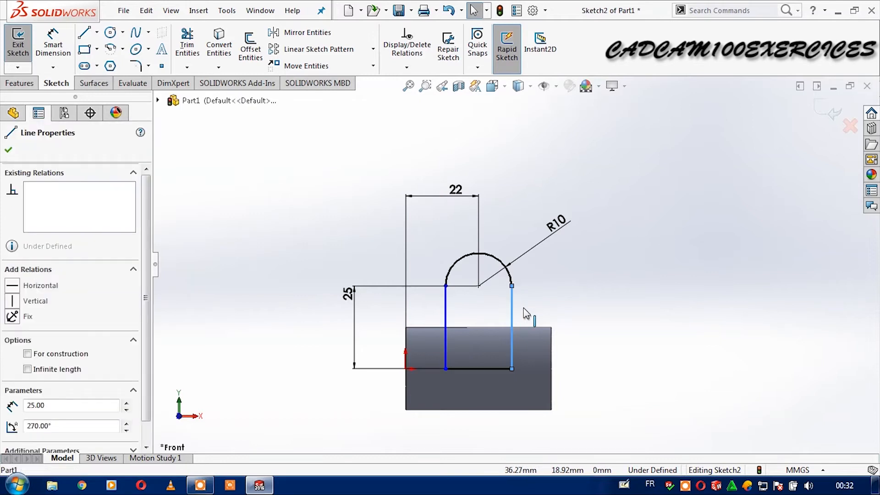
{"action": "left_click", "coordinate": [57, 55]}
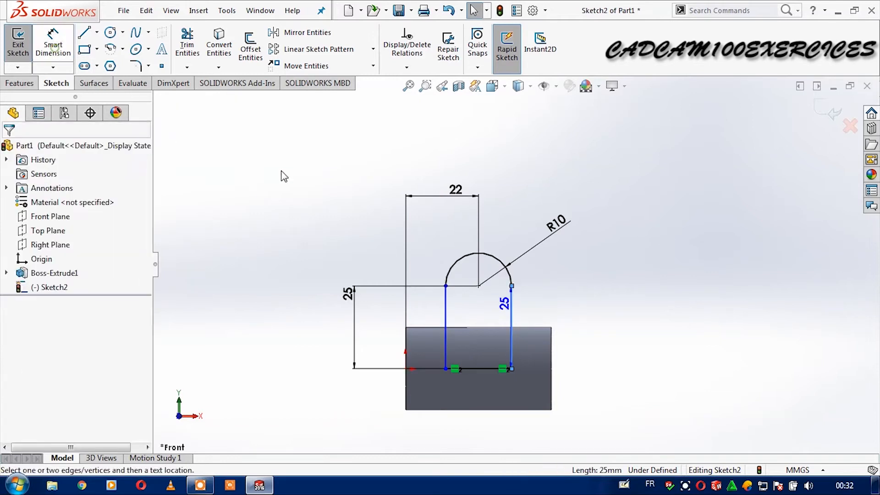
{"action": "left_click", "coordinate": [446, 335]}
{"action": "left_click", "coordinate": [512, 340]}
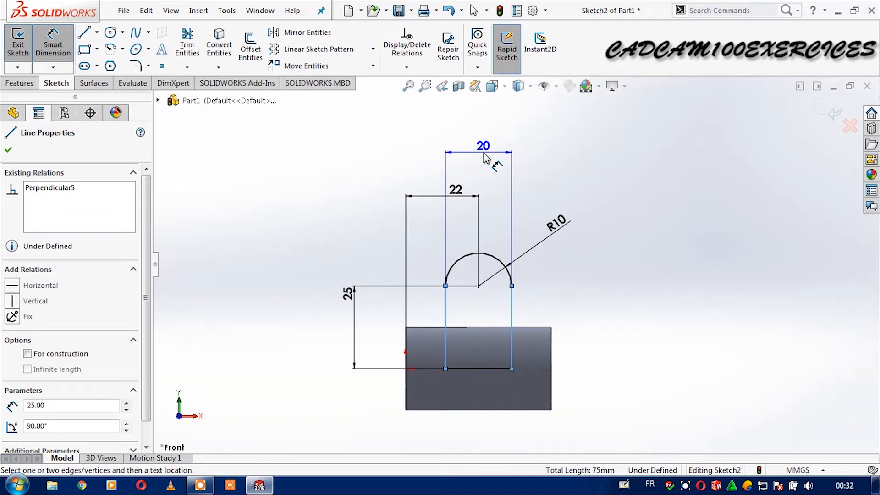
{"action": "left_click", "coordinate": [487, 158]}
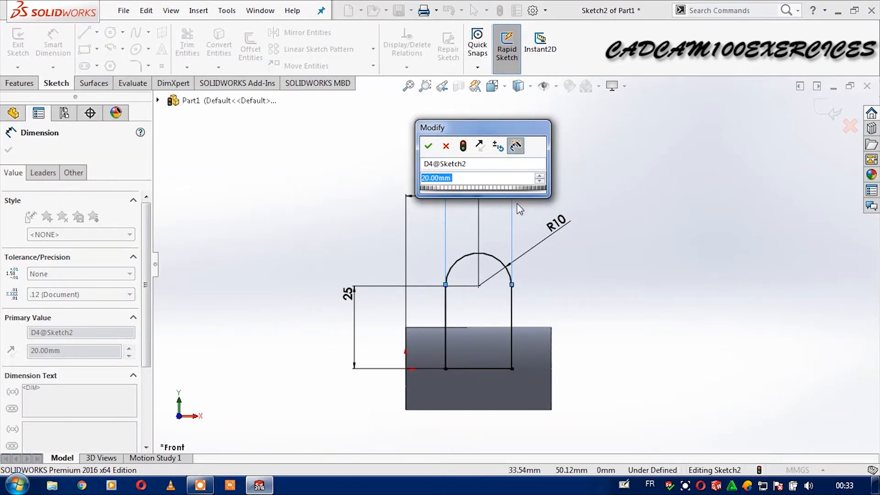
{"action": "left_click", "coordinate": [450, 150]}
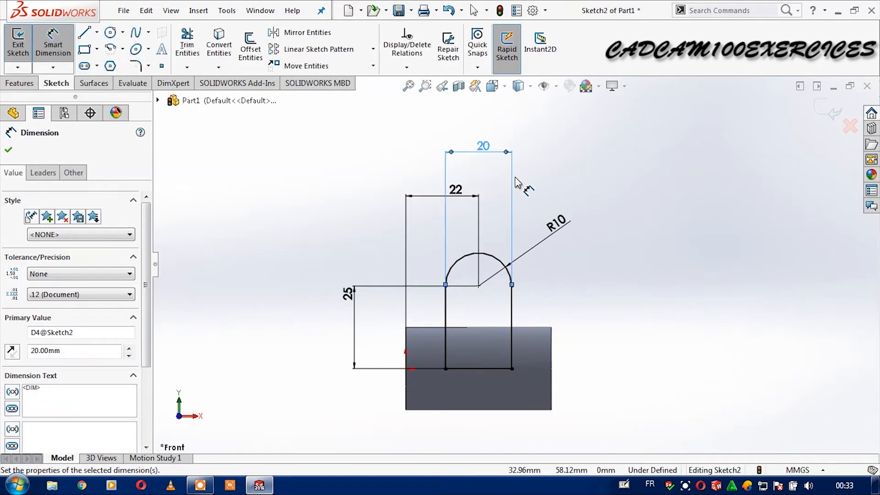
{"action": "key", "text": "Delete"}
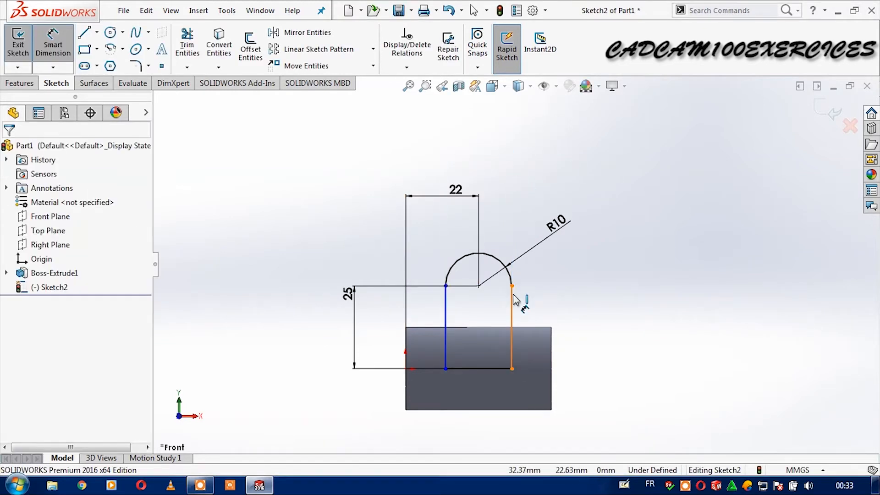
{"action": "left_click", "coordinate": [446, 286]}
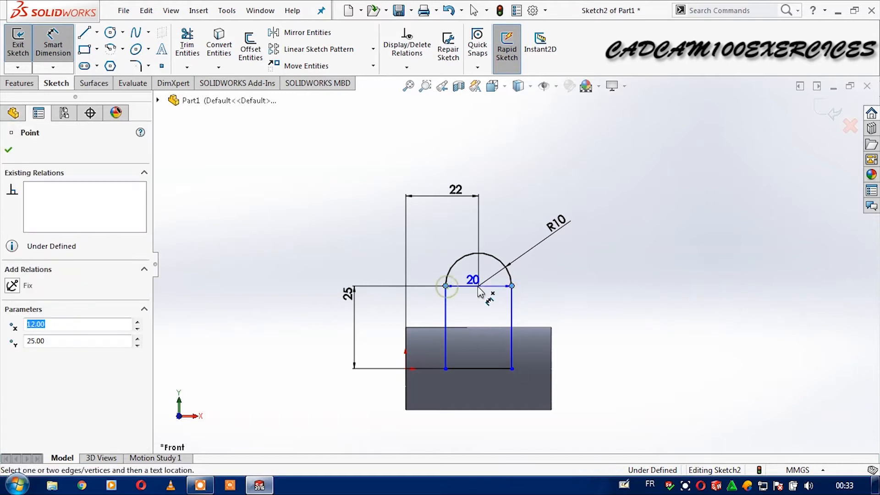
{"action": "left_click", "coordinate": [479, 286]}
{"action": "key", "text": "Escape"}
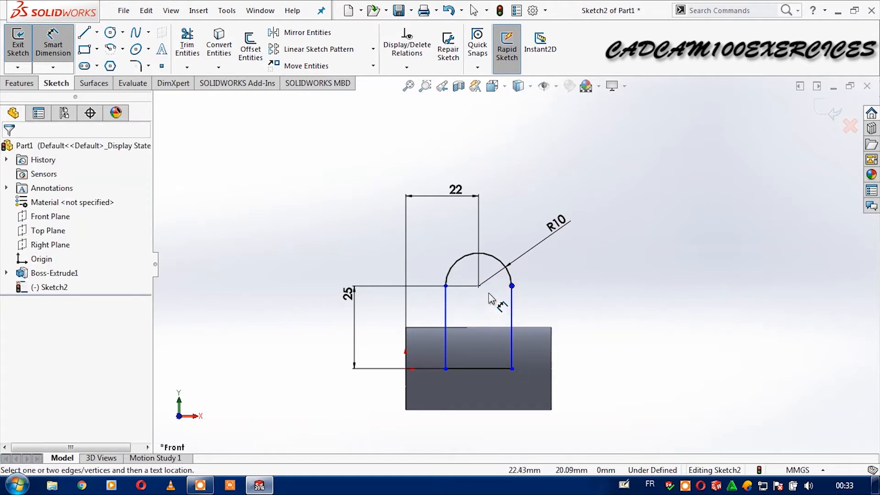
{"action": "key", "text": "Escape"}
Step: Add horizontal relations between the arc's centre and each of its two endpoints
{"action": "left_click", "coordinate": [479, 286]}
{"action": "left_click", "coordinate": [512, 287], "text": "ctrl"}
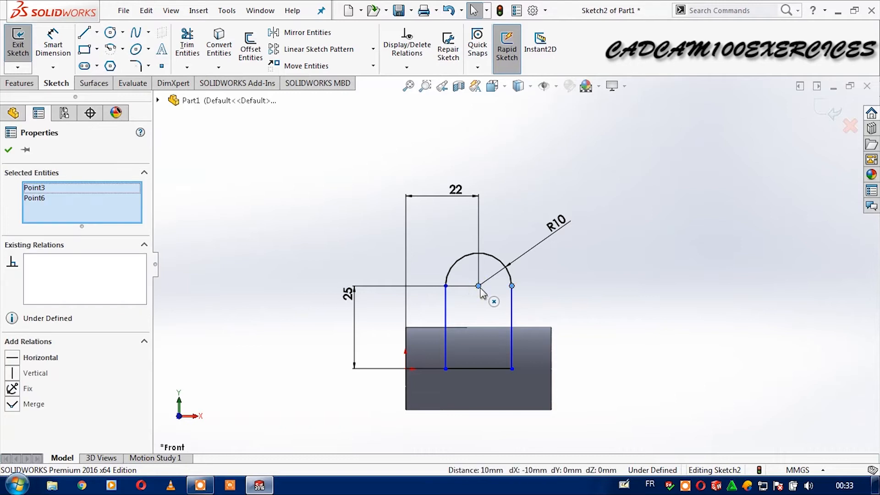
{"action": "left_click", "coordinate": [514, 234]}
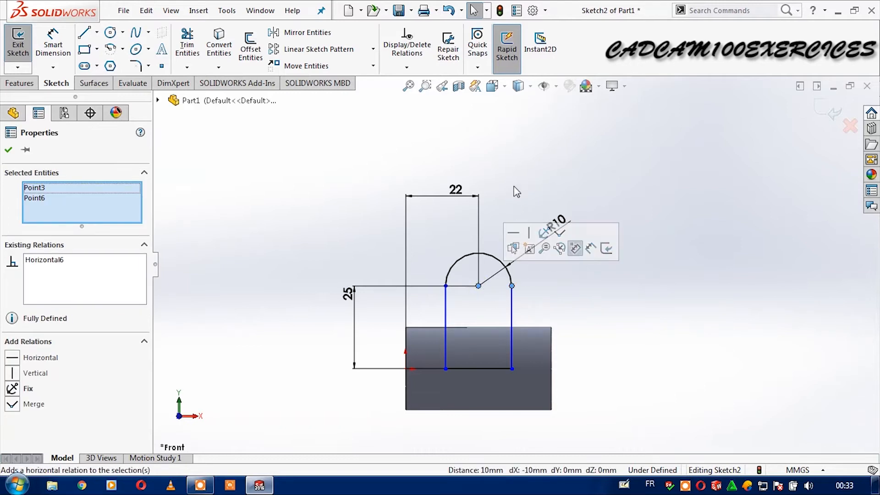
{"action": "left_click", "coordinate": [446, 286]}
{"action": "left_click", "coordinate": [478, 286], "text": "ctrl"}
{"action": "left_click", "coordinate": [481, 233]}
{"action": "left_click", "coordinate": [522, 171]}
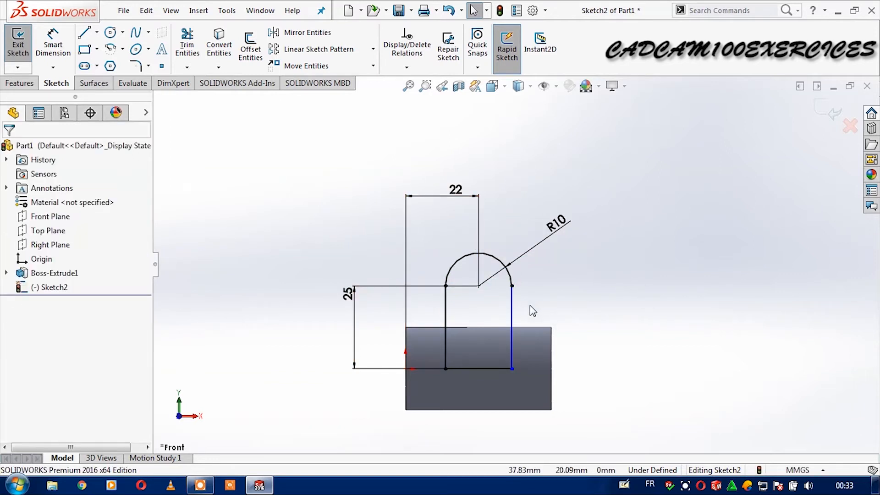
Step: Add a vertical relation to the right side line of the arched profile
{"action": "left_click", "coordinate": [511, 320]}
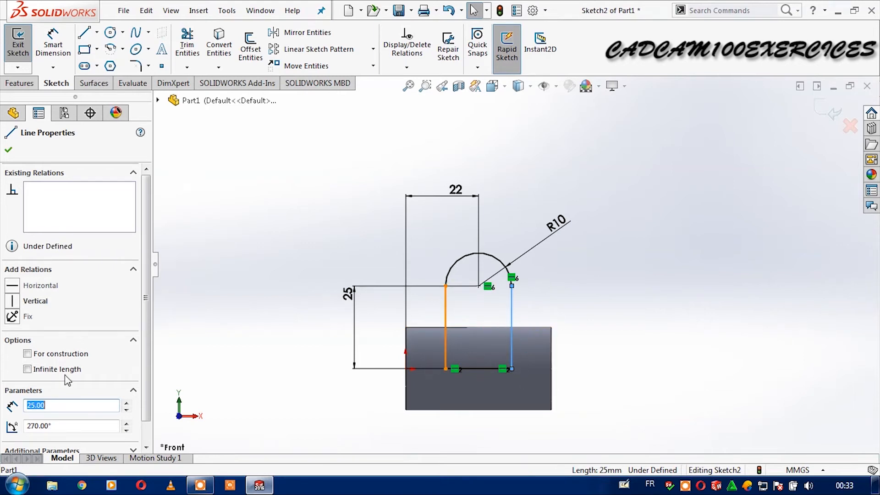
{"action": "left_click", "coordinate": [14, 301]}
{"action": "left_click", "coordinate": [689, 310]}
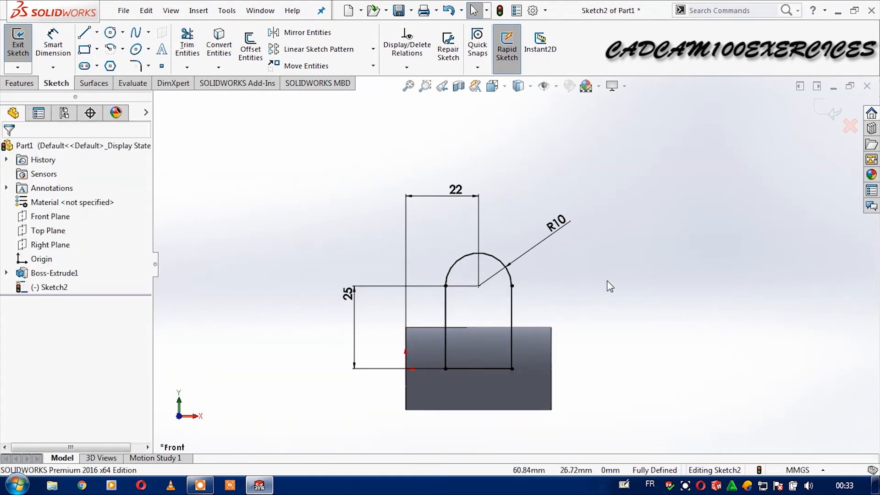
Step: Extrude the arched profile as a boss 15 mm deep with the Mid Plane end condition, merged with the cylinder
{"action": "scroll", "coordinate": [607, 284], "scroll_direction": "up", "scroll_amount": 2}
{"action": "key", "text": "ctrl+4"}
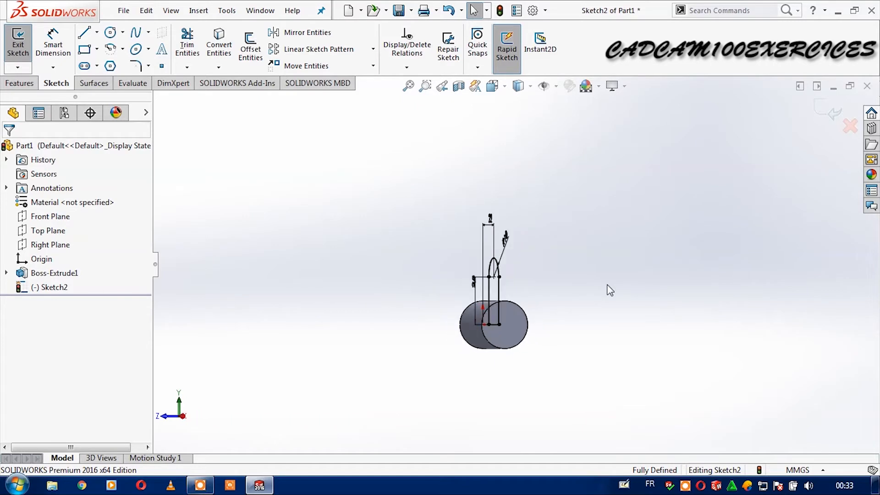
{"action": "left_click", "coordinate": [21, 82]}
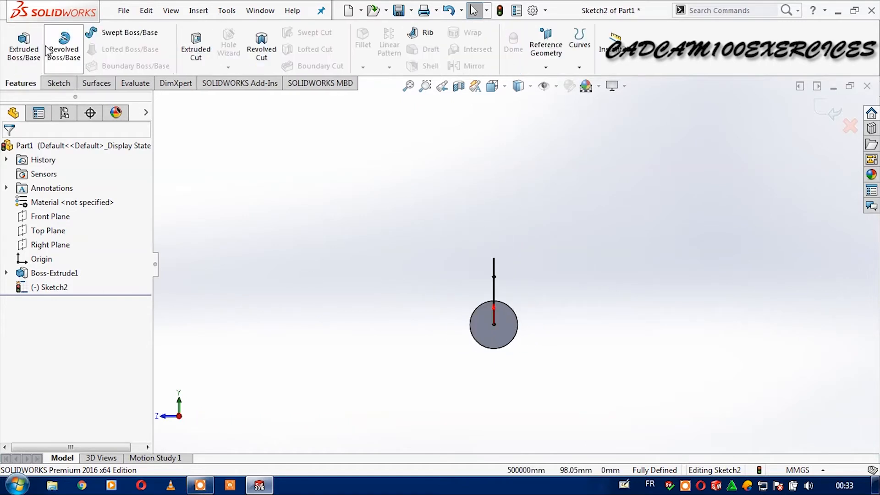
{"action": "left_click", "coordinate": [24, 44]}
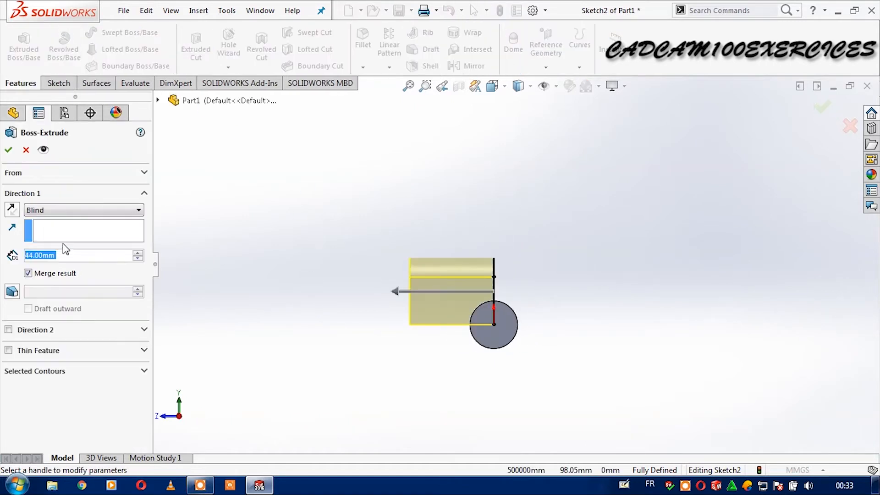
{"action": "left_click", "coordinate": [85, 217]}
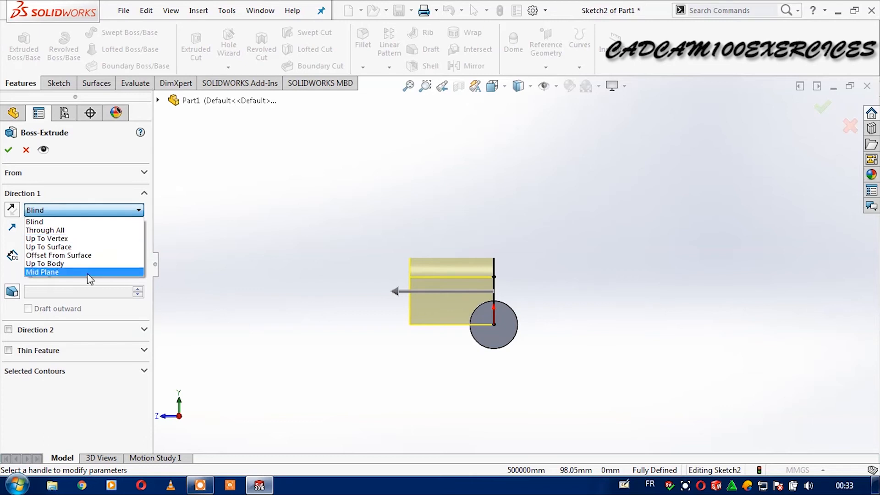
{"action": "left_click", "coordinate": [87, 274]}
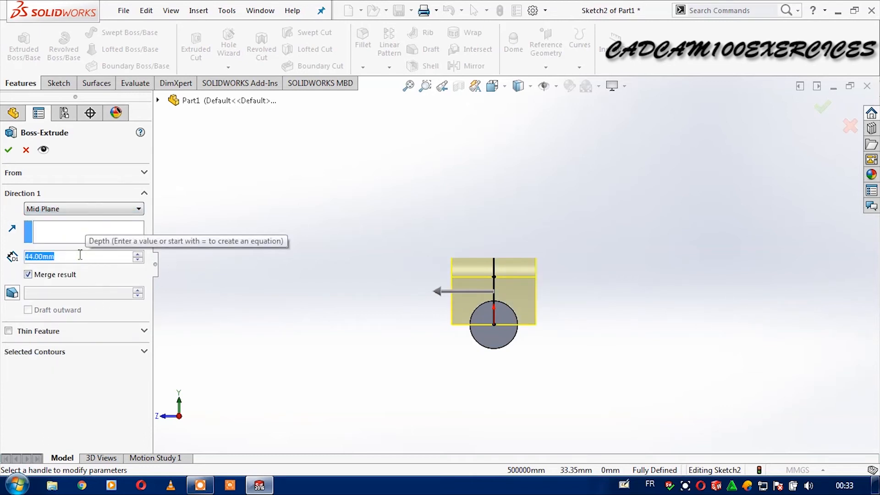
{"action": "type", "text": "15"}
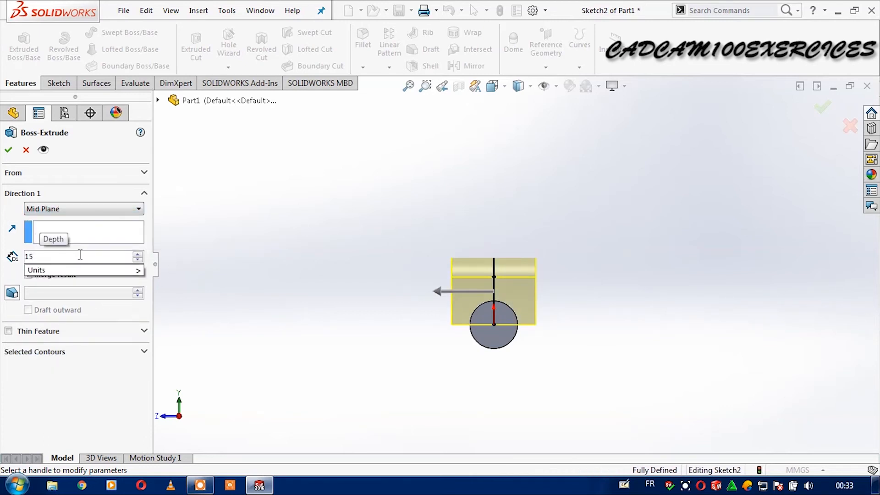
{"action": "key", "text": "Return"}
{"action": "left_click", "coordinate": [10, 150]}
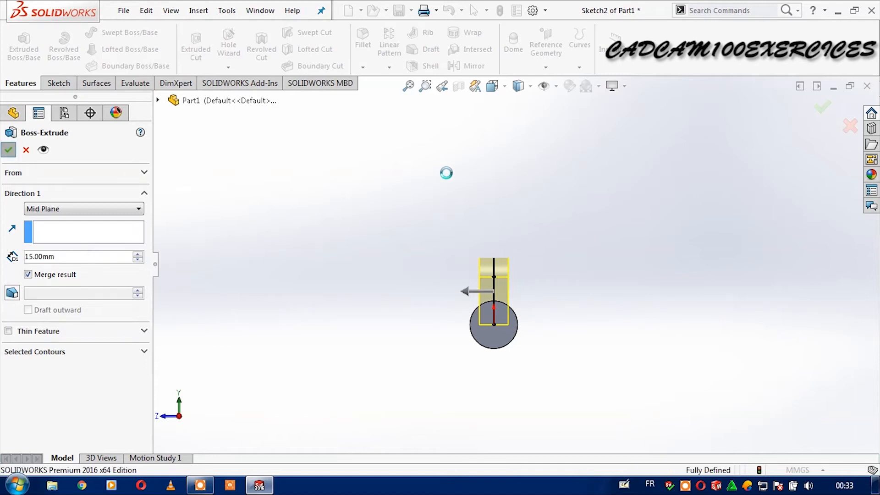
Step: Start a sketch on the Front Plane and draw a circle about 87 mm in diameter below the cylinder
{"action": "key", "text": "ctrl+1"}
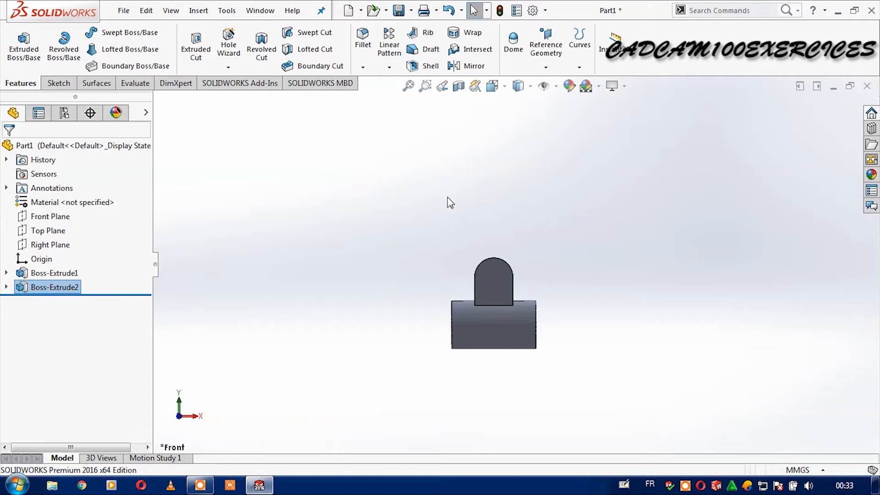
{"action": "scroll", "coordinate": [448, 198], "scroll_direction": "up", "scroll_amount": 4}
{"action": "left_click", "coordinate": [57, 83]}
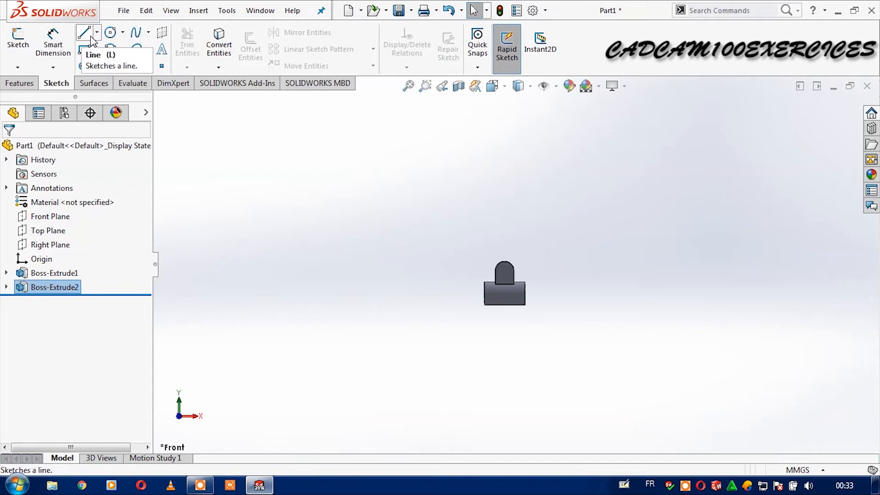
{"action": "left_click", "coordinate": [111, 36]}
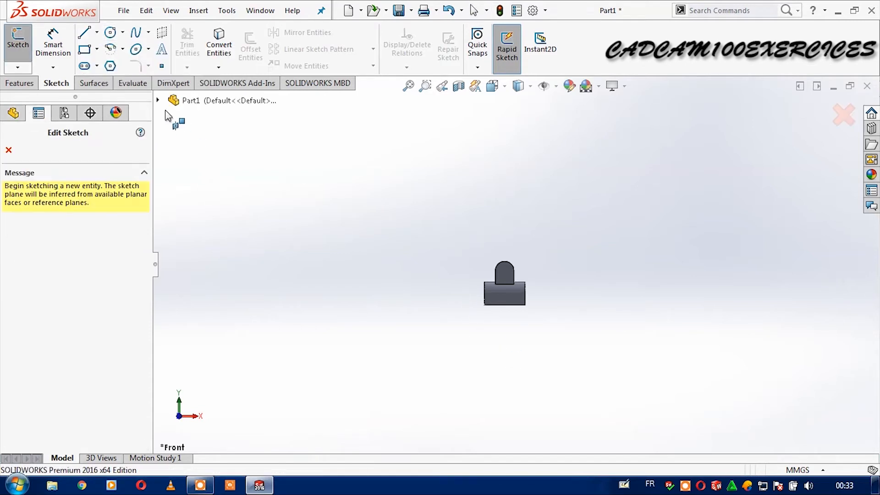
{"action": "left_click", "coordinate": [158, 100]}
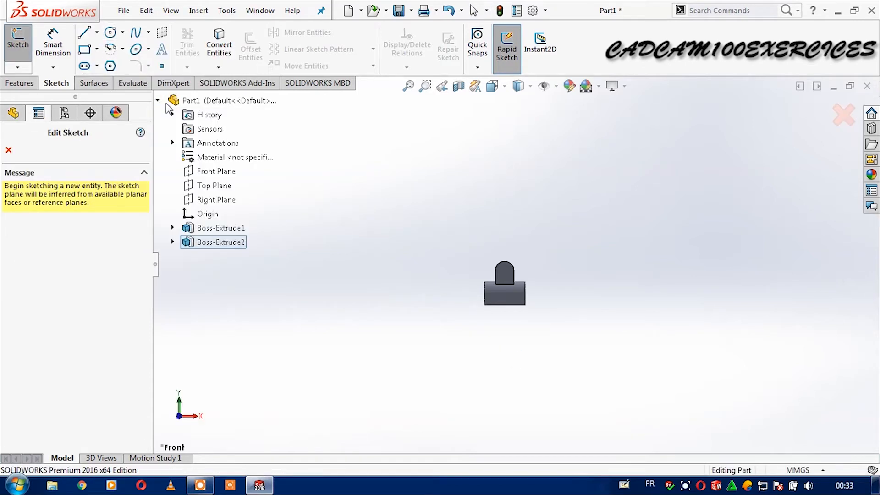
{"action": "left_click", "coordinate": [217, 176]}
{"action": "left_click", "coordinate": [505, 357]}
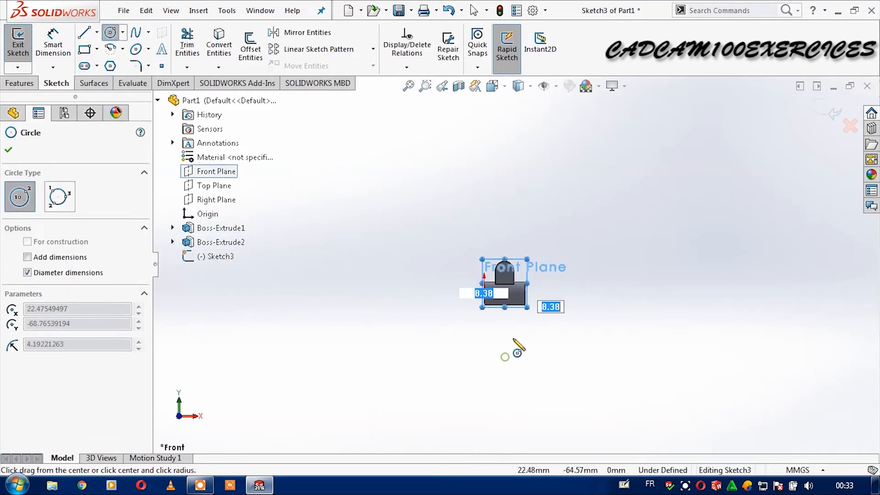
{"action": "left_click", "coordinate": [538, 343]}
{"action": "key", "text": "Escape"}
Step: Add a vertical relation between the circle's centre and the midpoint of the arched boss's bottom edge
{"action": "scroll", "coordinate": [496, 286], "scroll_direction": "down", "scroll_amount": 5}
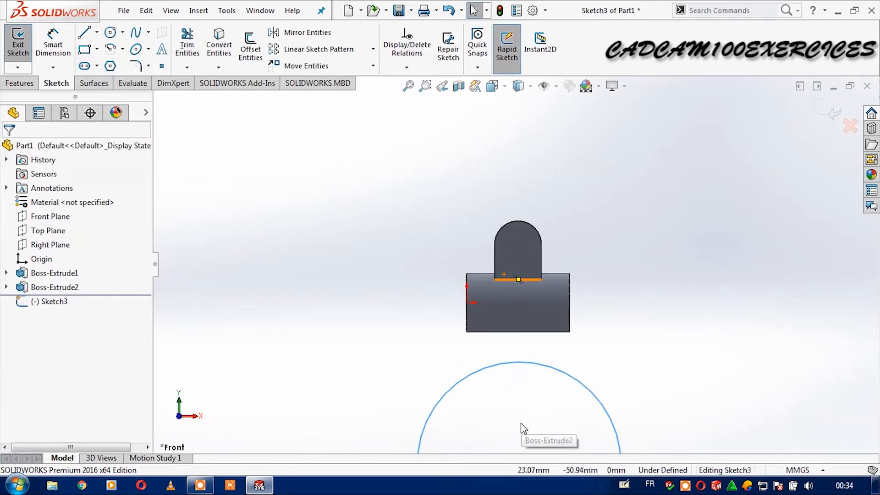
{"action": "scroll", "coordinate": [524, 436], "scroll_direction": "up", "scroll_amount": 2}
{"action": "left_click", "coordinate": [518, 403]}
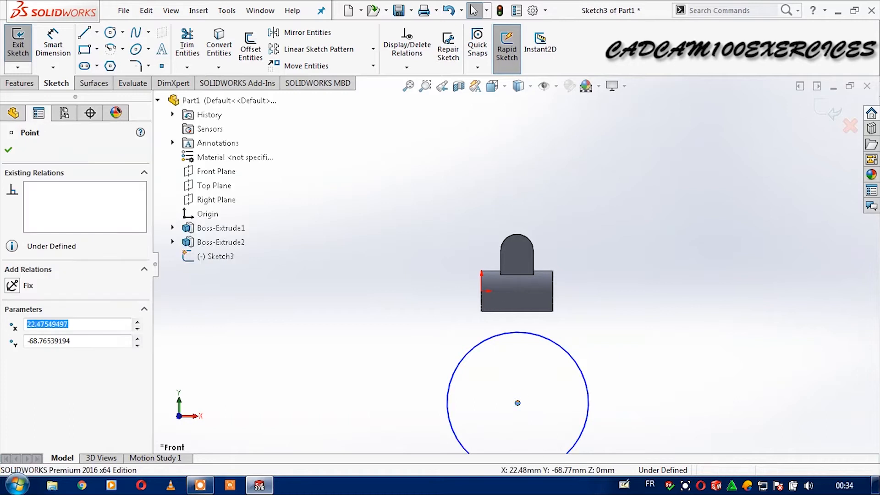
{"action": "left_click", "coordinate": [518, 275], "text": "ctrl"}
{"action": "left_click", "coordinate": [570, 221]}
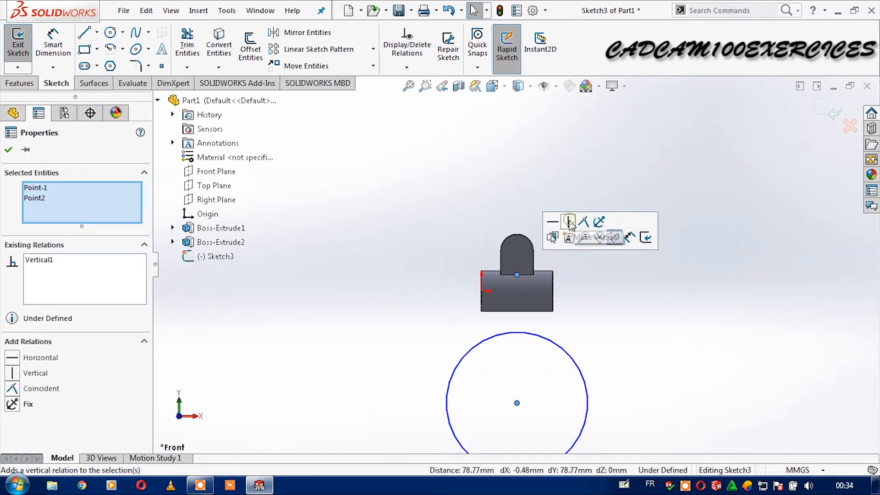
{"action": "left_click", "coordinate": [607, 186]}
Step: Dimension the circle's diameter at 28 mm
{"action": "left_click", "coordinate": [64, 48]}
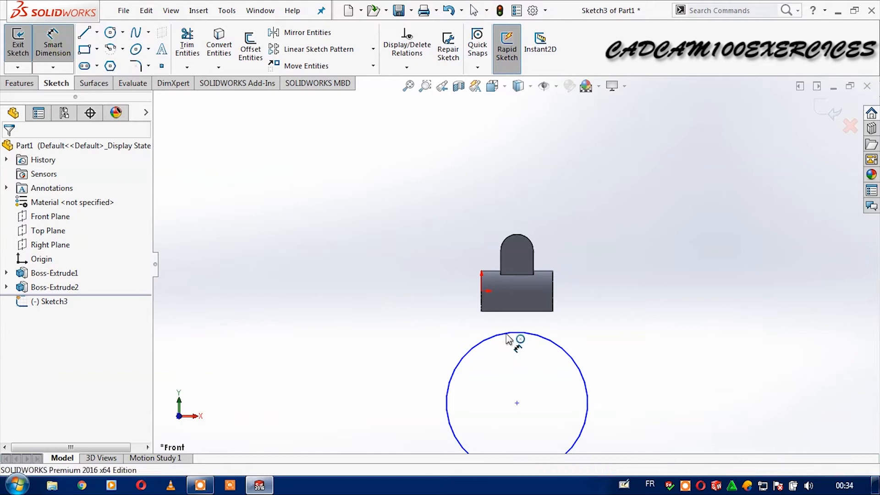
{"action": "left_click", "coordinate": [484, 344]}
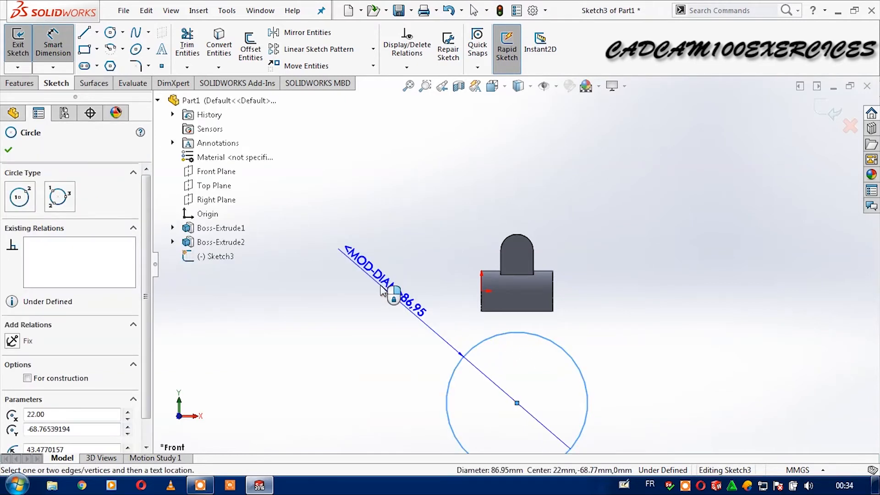
{"action": "left_click", "coordinate": [388, 295]}
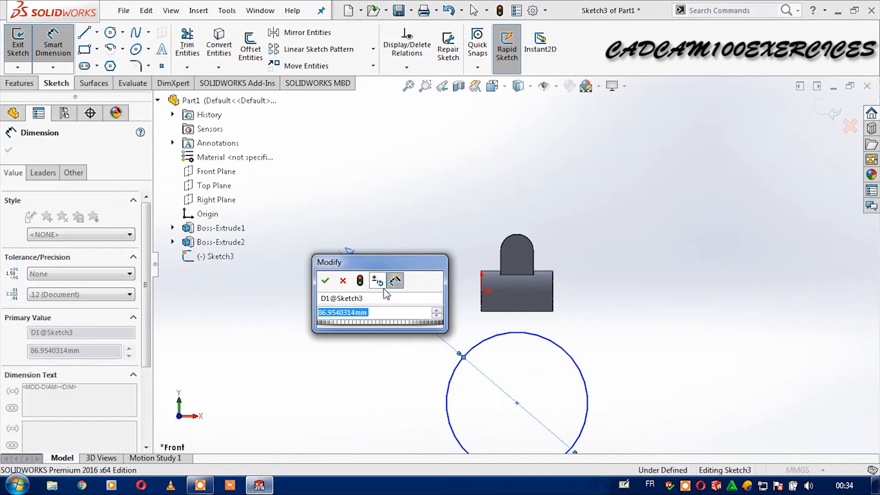
{"action": "type", "text": "2"}
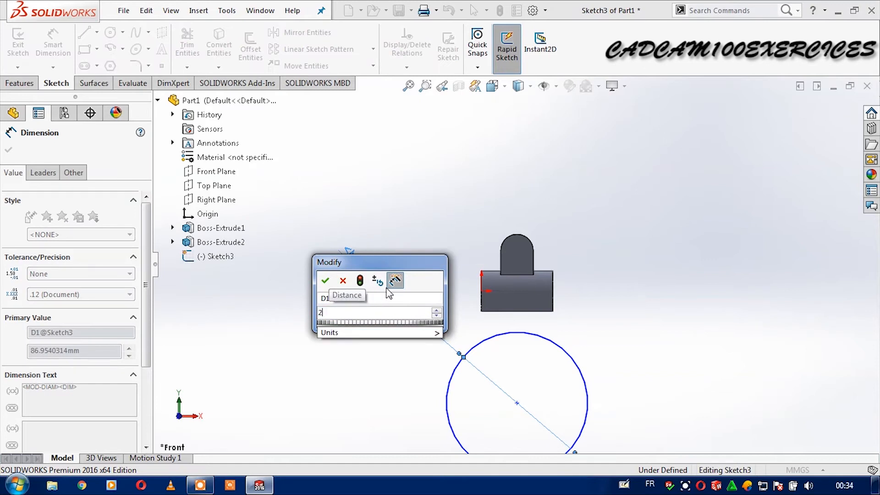
{"action": "type", "text": "8"}
{"action": "key", "text": "Return"}
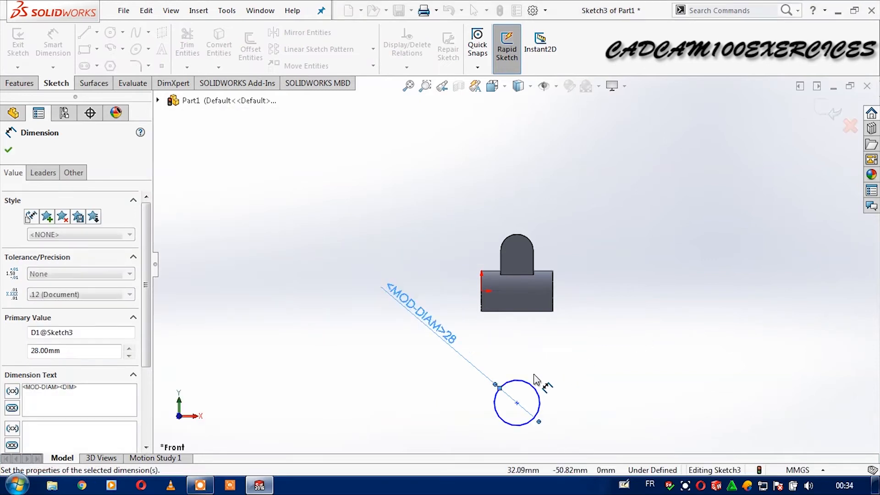
Step: Set the circle's diameter to 56 mm and move the circle up closer to the cylinder
{"action": "scroll", "coordinate": [527, 387], "scroll_direction": "up", "scroll_amount": 2}
{"action": "scroll", "coordinate": [521, 384], "scroll_direction": "down", "scroll_amount": 3}
{"action": "scroll", "coordinate": [511, 353], "scroll_direction": "up", "scroll_amount": 2}
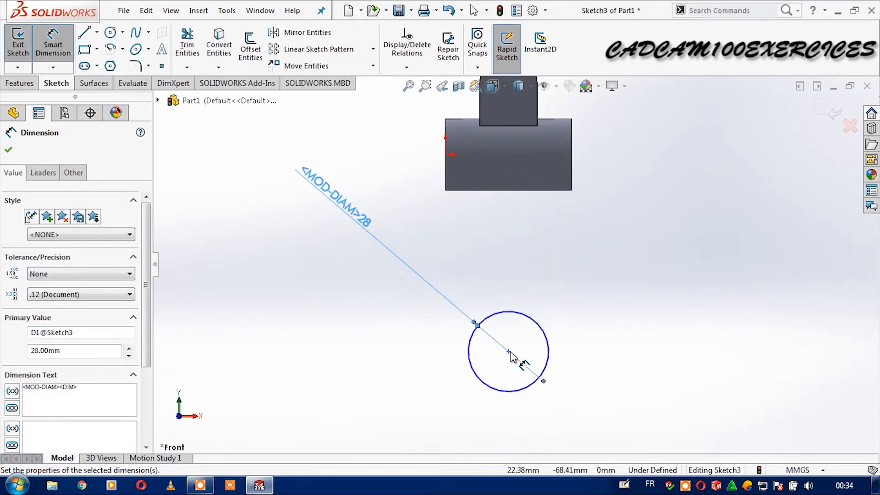
{"action": "double_click", "coordinate": [353, 215]}
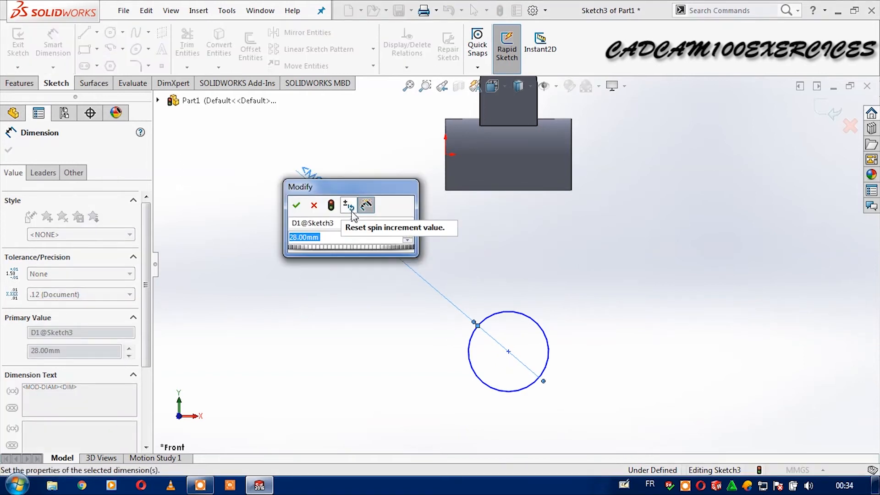
{"action": "type", "text": "56"}
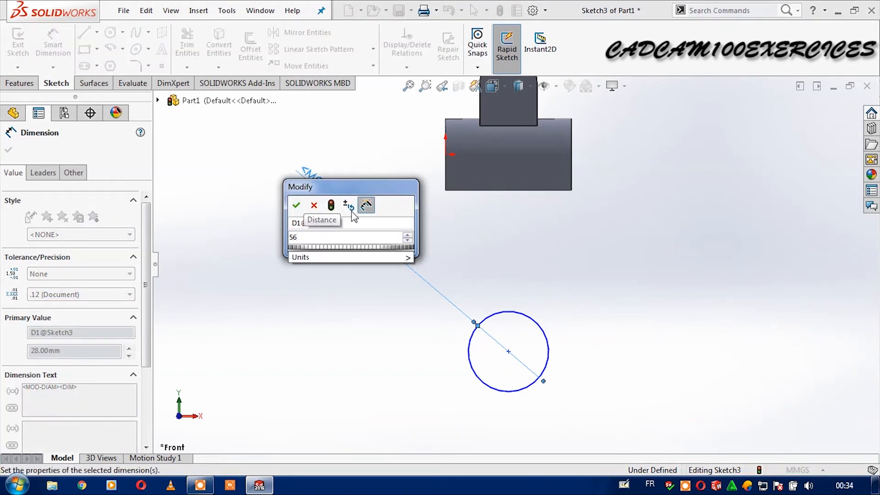
{"action": "key", "text": "Return"}
{"action": "left_click", "coordinate": [554, 235]}
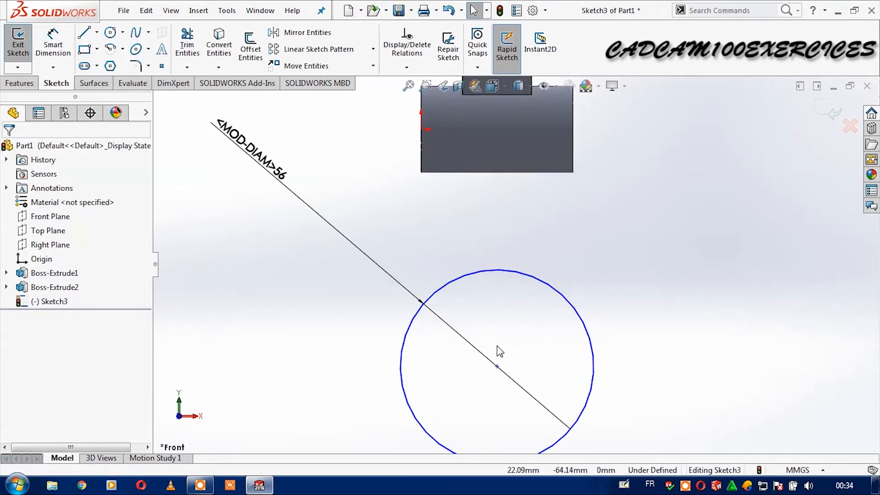
{"action": "left_click_drag", "start_coordinate": [497, 366], "coordinate": [505, 292]}
{"action": "left_click", "coordinate": [688, 310]}
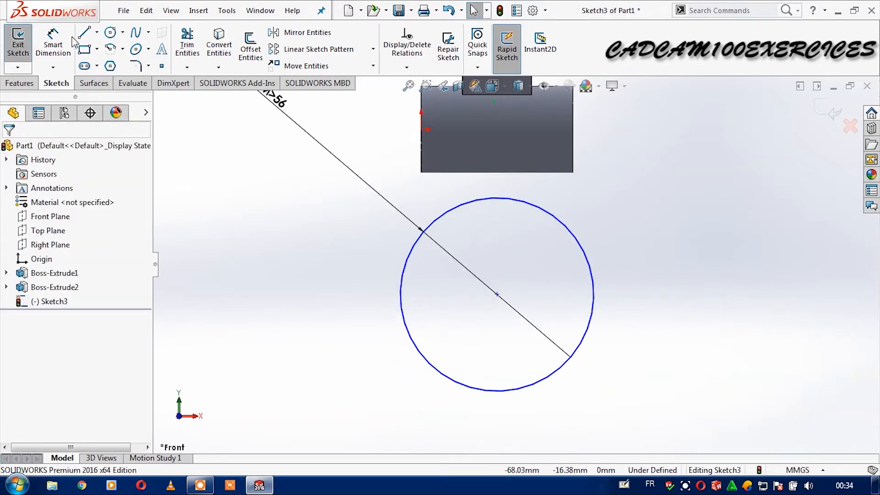
Step: Sketch a concentric circle about 44 mm in diameter inside the 56 mm circle
{"action": "left_click", "coordinate": [110, 33]}
{"action": "left_click", "coordinate": [498, 295]}
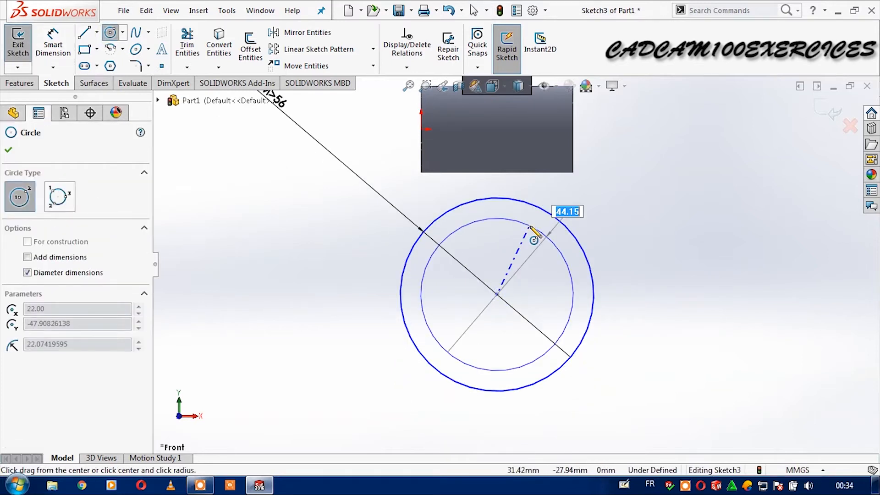
{"action": "left_click", "coordinate": [532, 227]}
{"action": "key", "text": "Escape"}
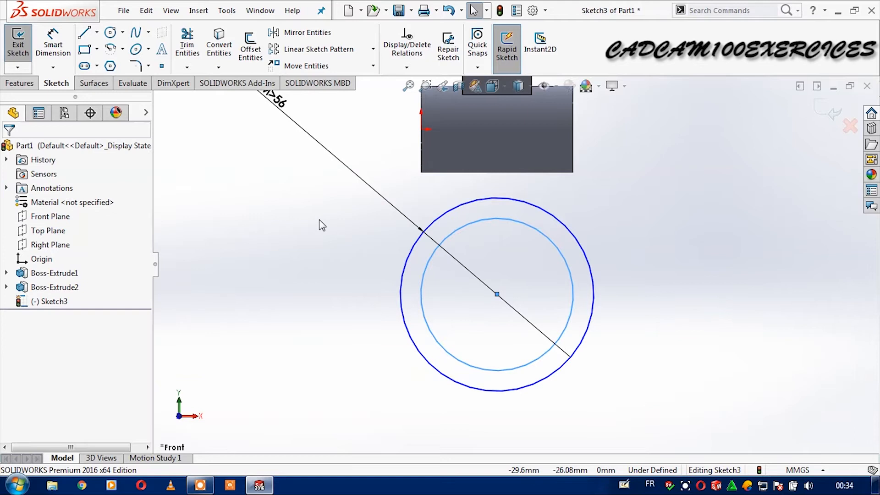
Step: Dimension the gap between the two concentric circles at 6 mm
{"action": "scroll", "coordinate": [466, 396], "scroll_direction": "up", "scroll_amount": 1}
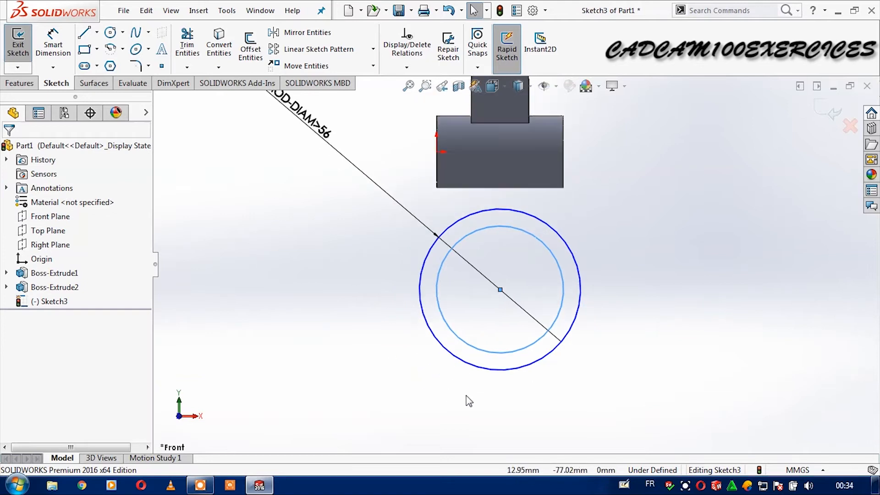
{"action": "left_click", "coordinate": [53, 42]}
{"action": "left_click", "coordinate": [438, 294]}
{"action": "left_click", "coordinate": [420, 291]}
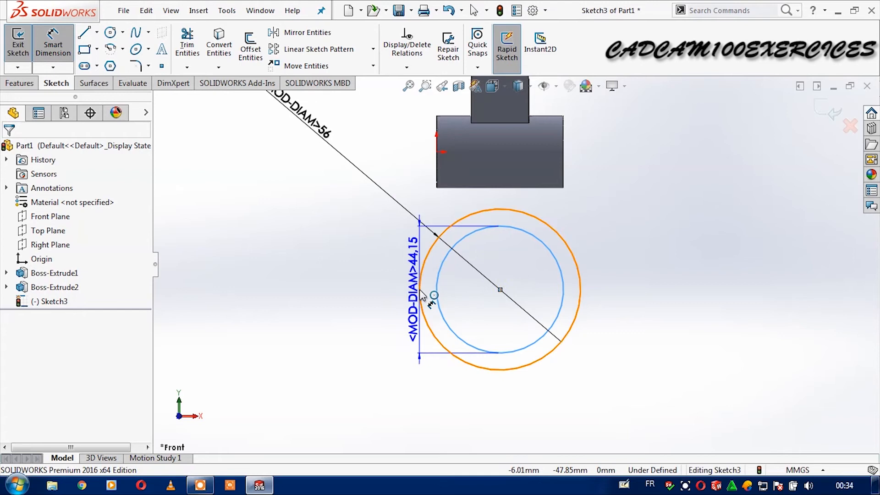
{"action": "left_click", "coordinate": [303, 208]}
{"action": "type", "text": "6"}
{"action": "key", "text": "Return"}
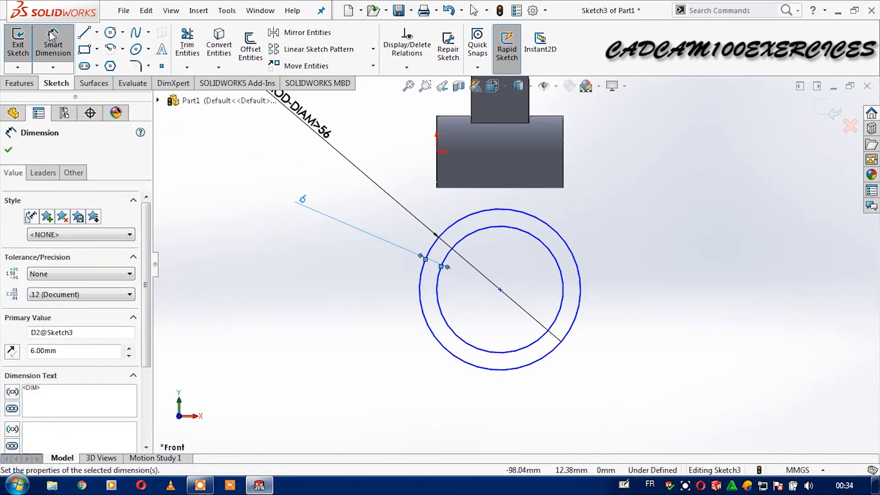
Step: Draw the left leg as three connected lines running down from the outer circle's left quadrant and back up to the inner circle's left quadrant
{"action": "left_click", "coordinate": [84, 33]}
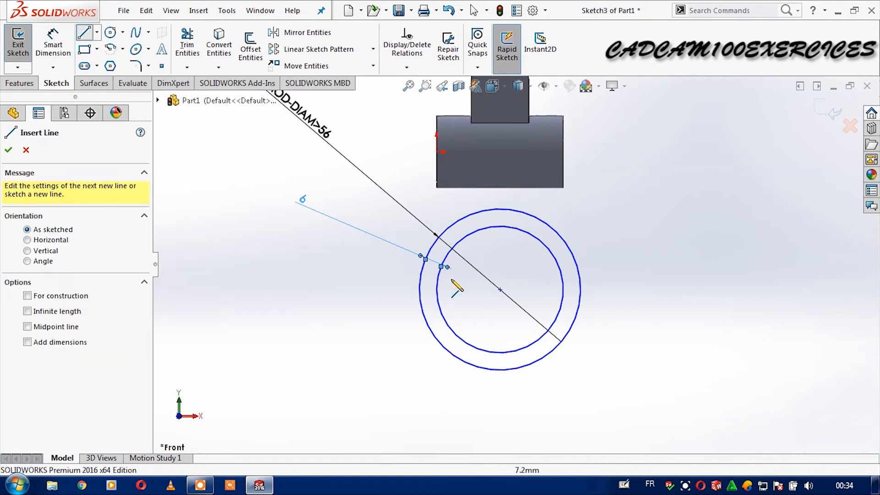
{"action": "left_click", "coordinate": [419, 289]}
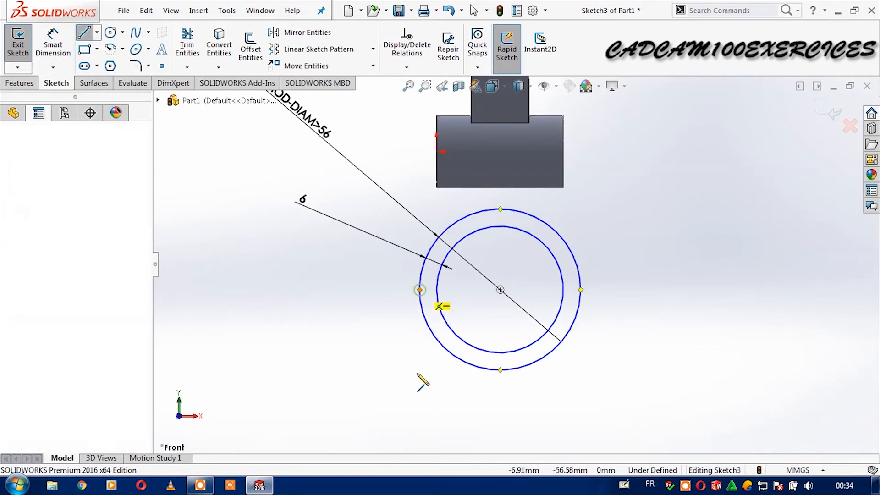
{"action": "left_click", "coordinate": [420, 386]}
{"action": "left_click", "coordinate": [436, 386]}
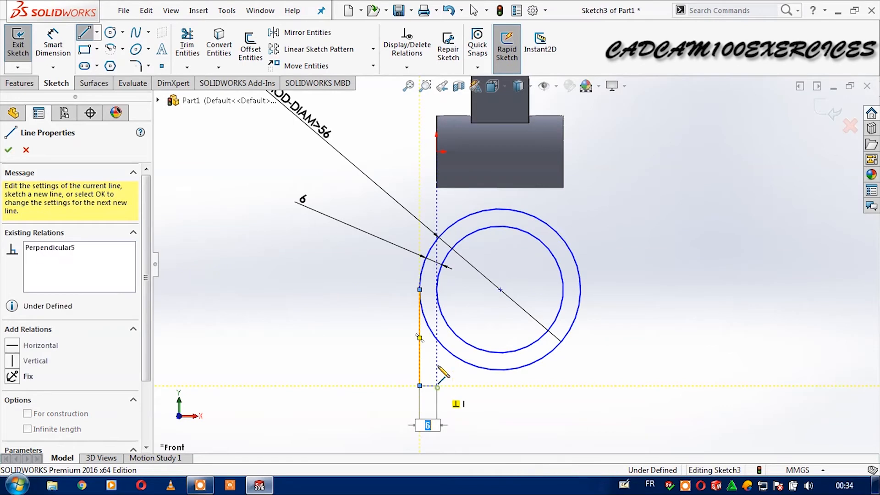
{"action": "left_click", "coordinate": [437, 290]}
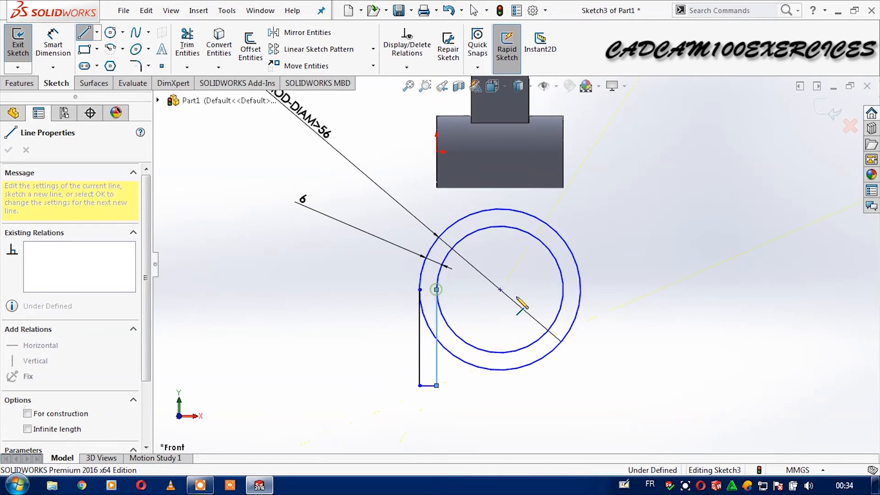
Step: Continue the line across the inner circle's diameter and draw a right leg about 35 mm long ending at the outer circle's right quadrant
{"action": "left_click", "coordinate": [563, 289]}
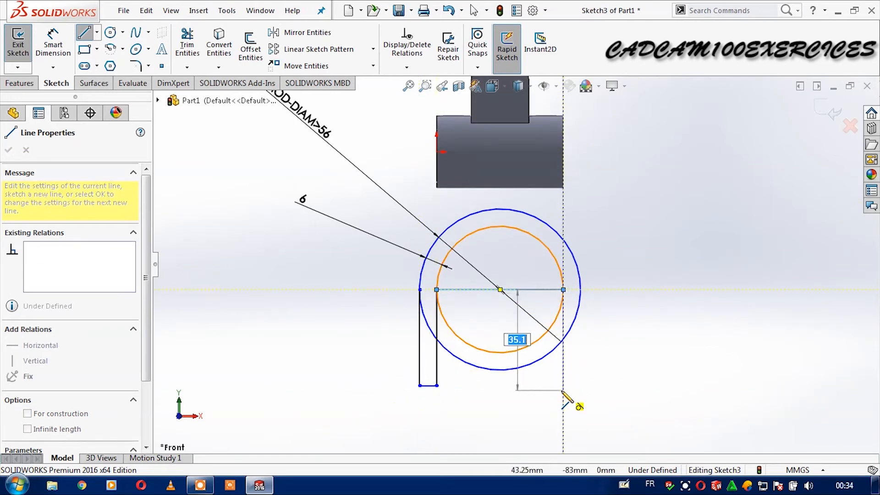
{"action": "left_click", "coordinate": [581, 390]}
{"action": "left_click", "coordinate": [580, 391]}
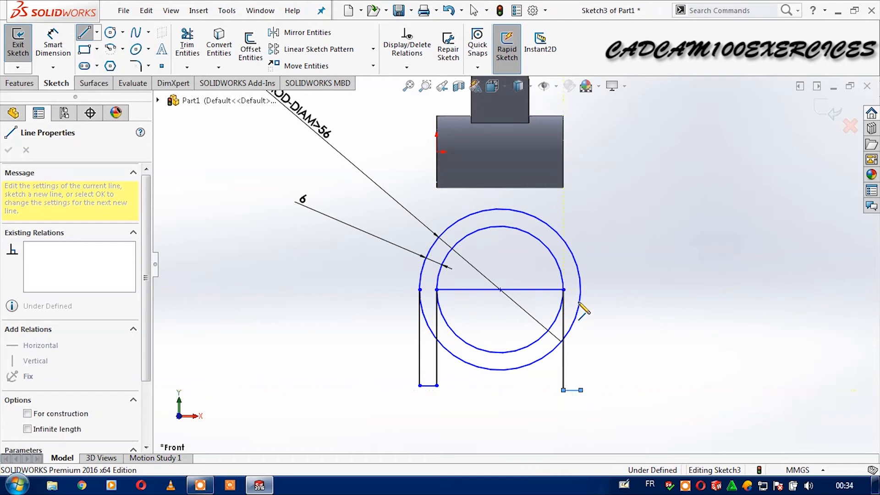
{"action": "left_click", "coordinate": [581, 290]}
{"action": "key", "text": "Escape"}
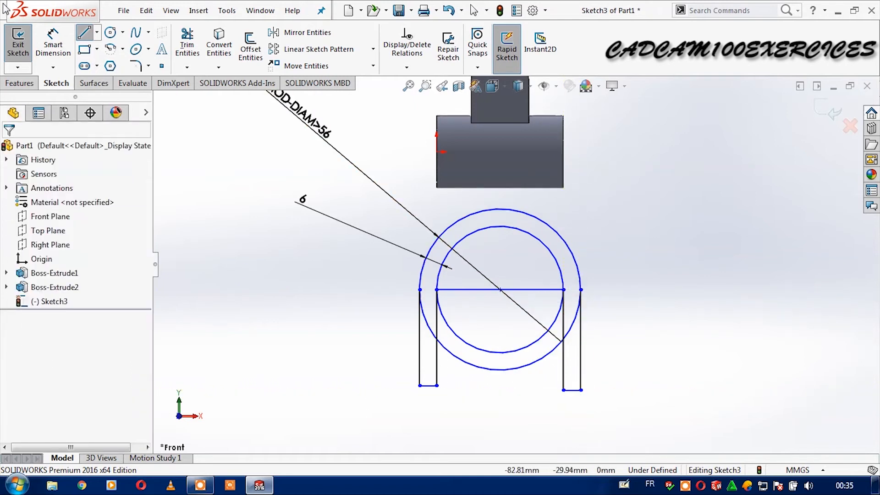
Step: Trim the lower halves of both circles and the horizontal diameter line to leave an inverted U profile
{"action": "left_click", "coordinate": [196, 42]}
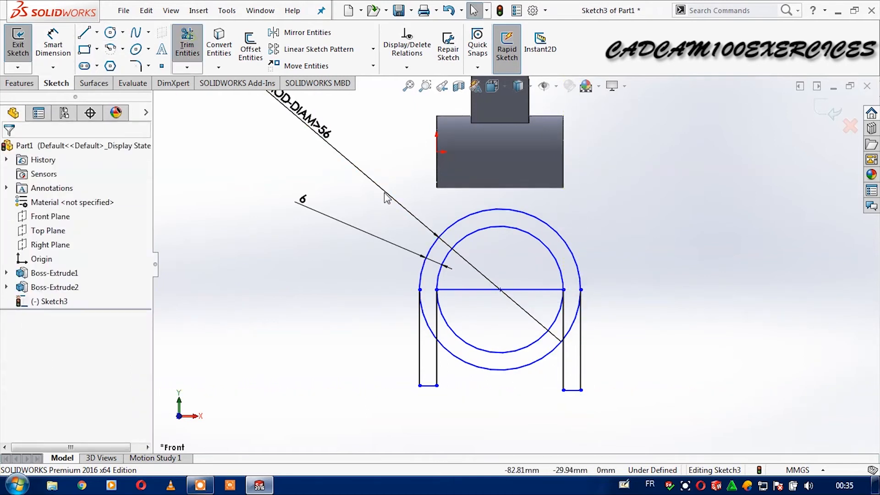
{"action": "left_click", "coordinate": [495, 369]}
{"action": "left_click", "coordinate": [506, 354]}
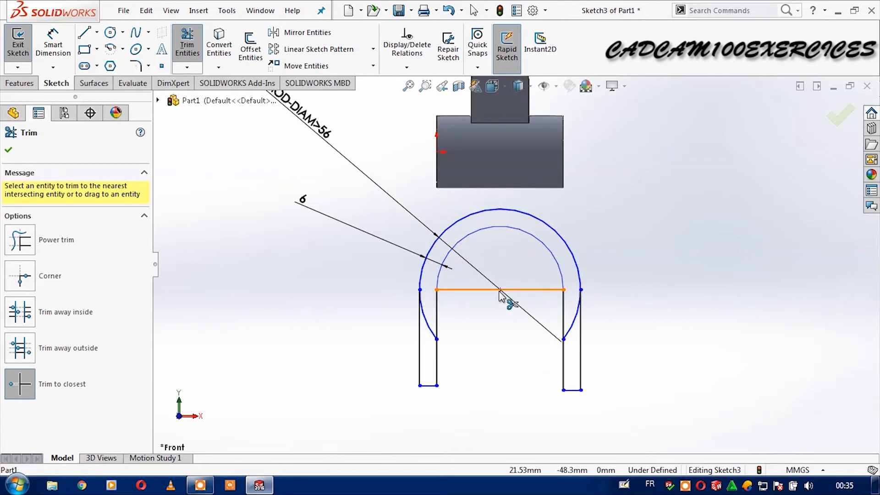
{"action": "left_click", "coordinate": [485, 296]}
{"action": "left_click", "coordinate": [573, 331]}
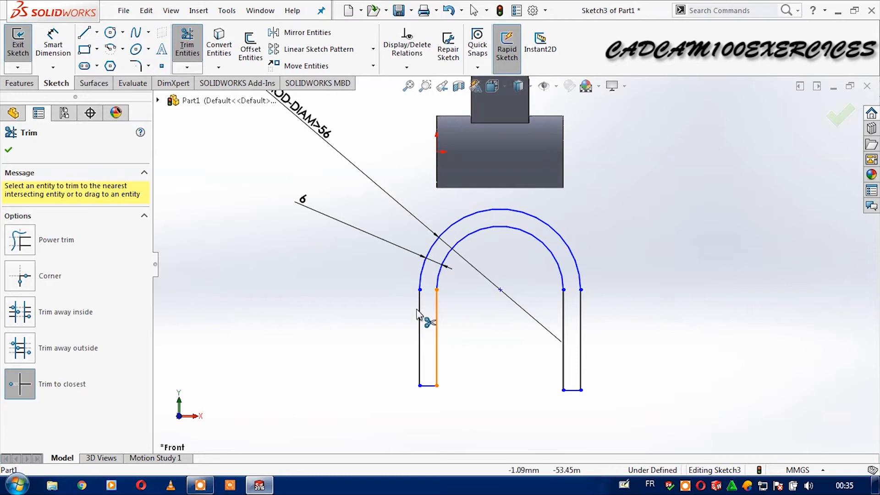
{"action": "key", "text": "Escape"}
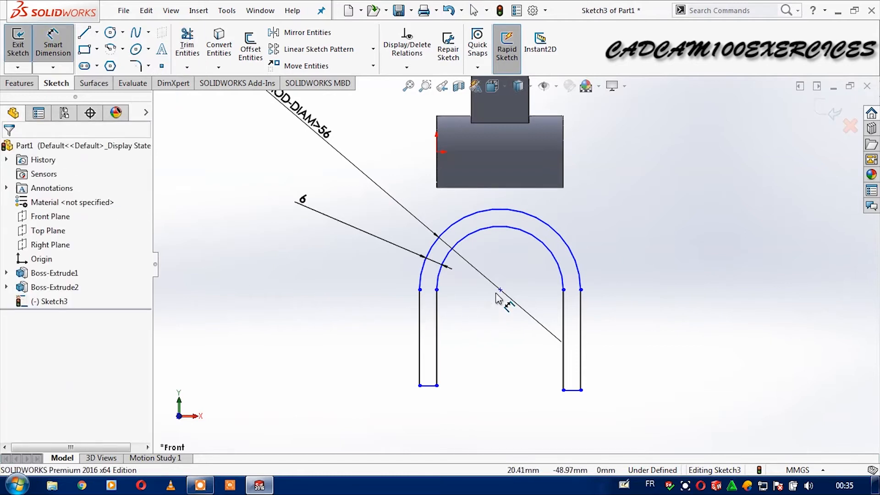
Step: Dimension the vertical distance from the arc centre to the left leg's bottom line at 25 mm
{"action": "left_click", "coordinate": [500, 291]}
{"action": "left_click", "coordinate": [428, 386]}
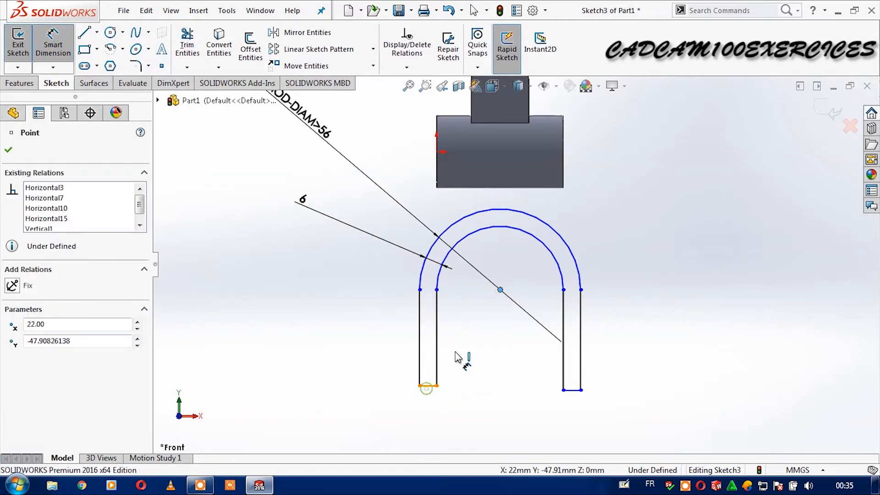
{"action": "left_click", "coordinate": [328, 343]}
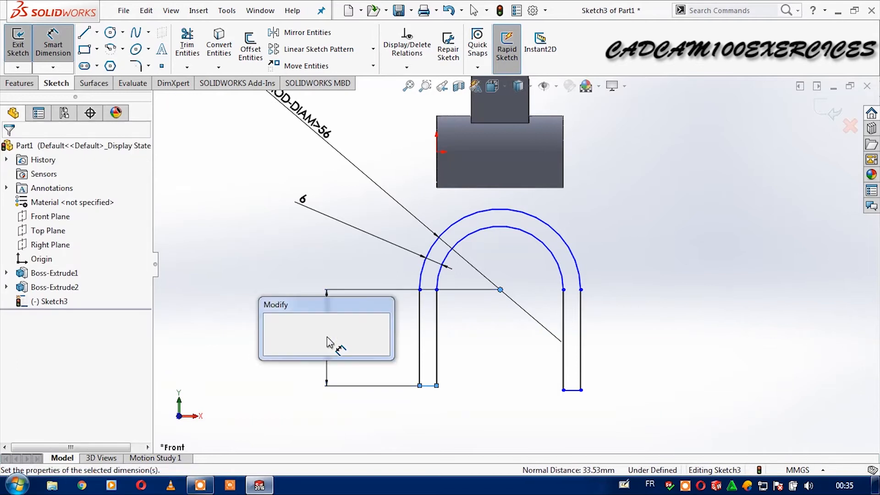
{"action": "type", "text": "25"}
{"action": "key", "text": "Return"}
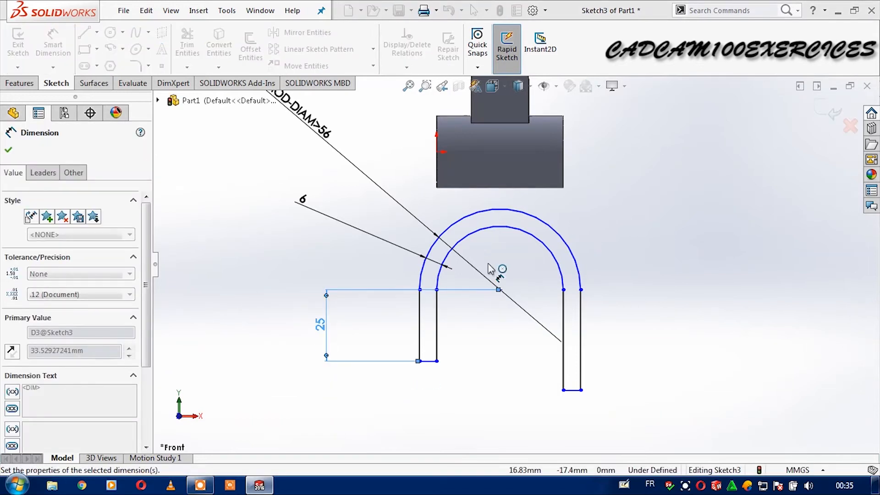
{"action": "key", "text": "Escape"}
{"action": "key", "text": "Escape"}
Step: Make the bottom lines of both legs horizontal and collinear
{"action": "left_click", "coordinate": [428, 361]}
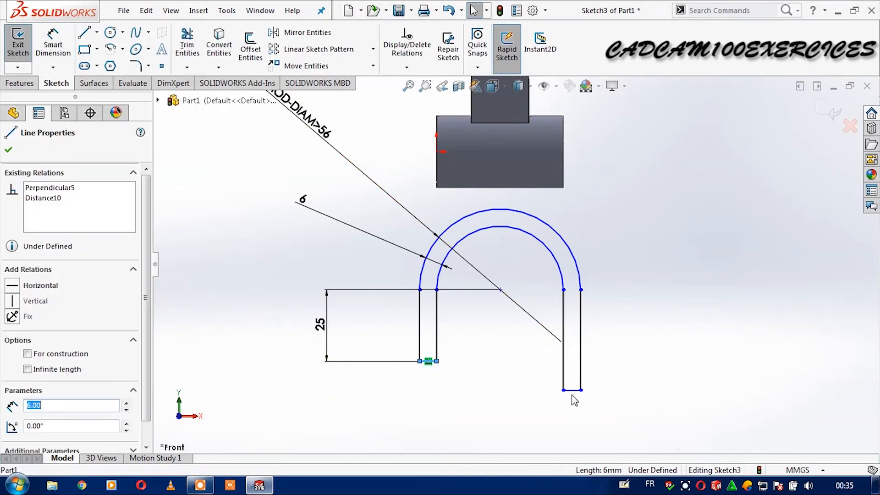
{"action": "left_click", "coordinate": [573, 393], "text": "ctrl"}
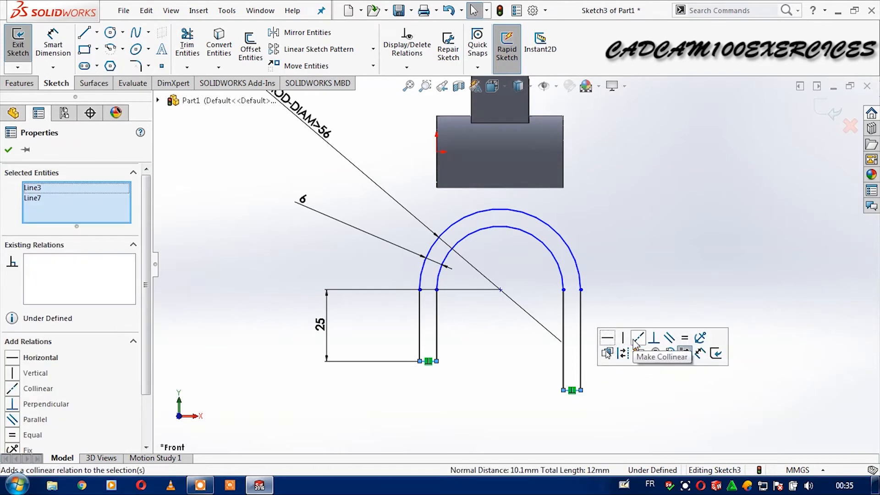
{"action": "left_click", "coordinate": [640, 246]}
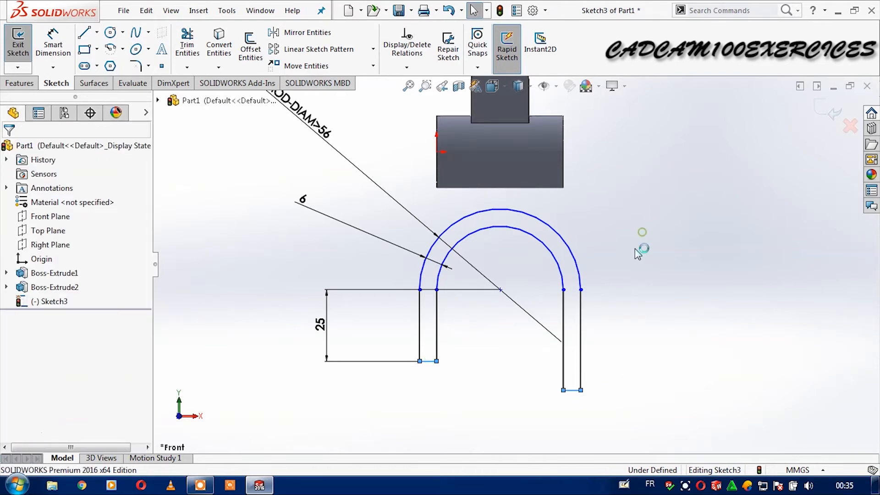
{"action": "left_click", "coordinate": [572, 392]}
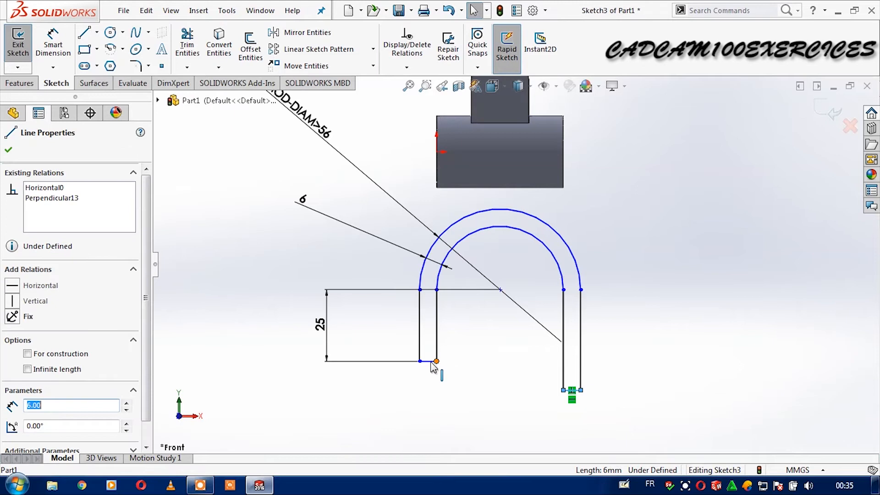
{"action": "left_click", "coordinate": [431, 363], "text": "ctrl"}
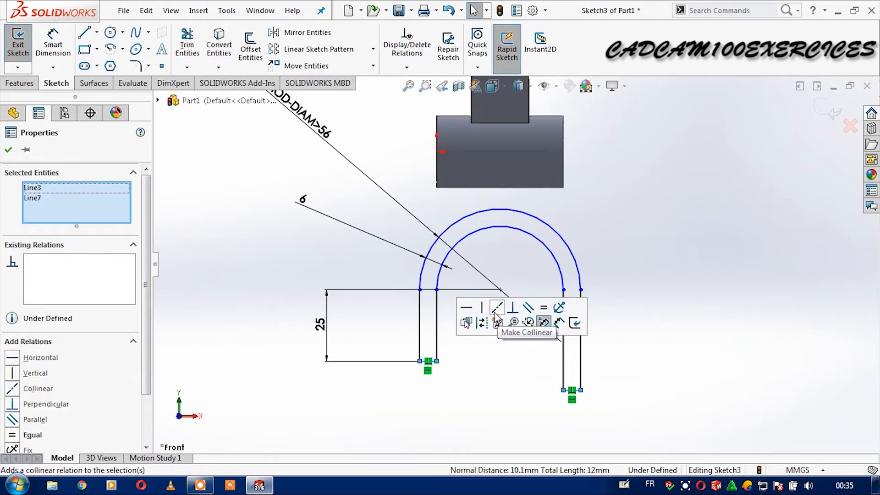
{"action": "left_click", "coordinate": [494, 313]}
{"action": "left_click", "coordinate": [685, 243]}
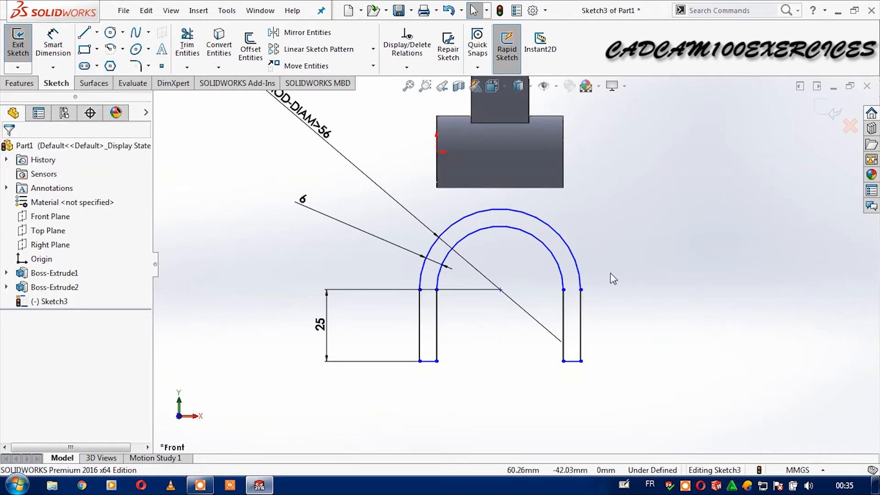
Step: Dimension the vertical distance from the origin to the right leg's bottom line at 75 mm
{"action": "scroll", "coordinate": [567, 256], "scroll_direction": "up", "scroll_amount": 2}
{"action": "scroll", "coordinate": [564, 261], "scroll_direction": "down", "scroll_amount": 2}
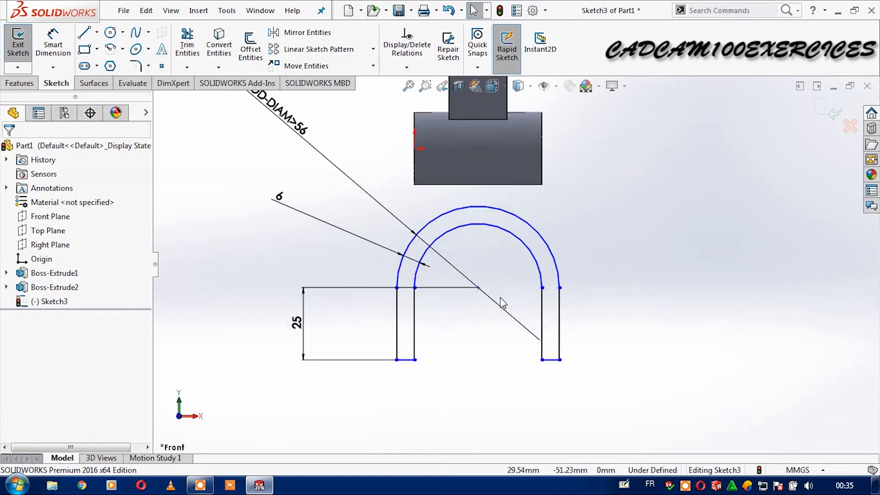
{"action": "scroll", "coordinate": [517, 275], "scroll_direction": "up", "scroll_amount": 2}
{"action": "scroll", "coordinate": [517, 276], "scroll_direction": "down", "scroll_amount": 2}
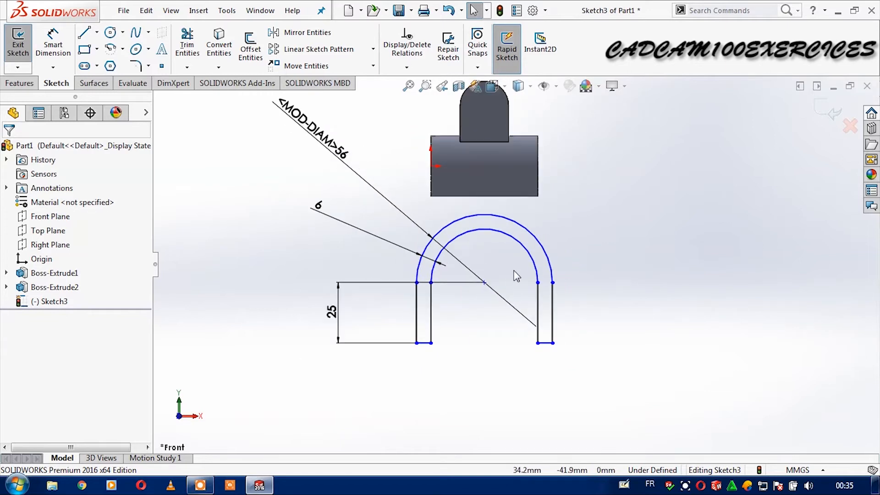
{"action": "left_click", "coordinate": [53, 44]}
{"action": "left_click", "coordinate": [431, 167]}
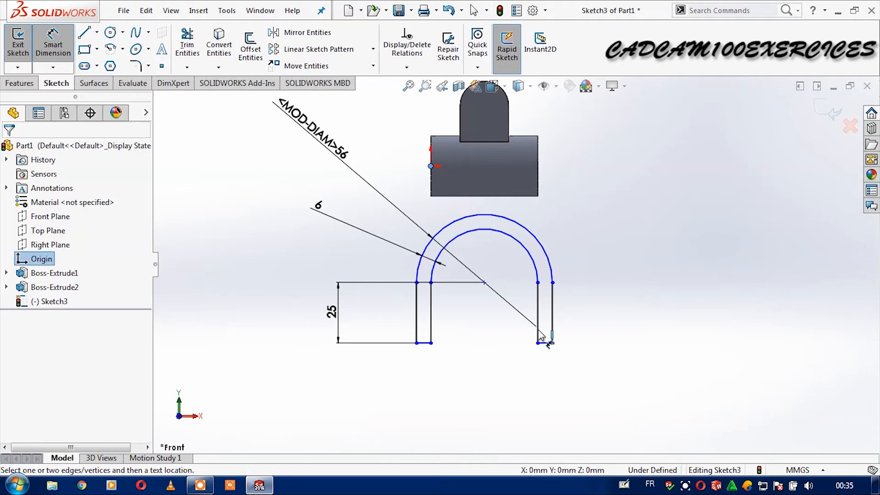
{"action": "left_click", "coordinate": [548, 346]}
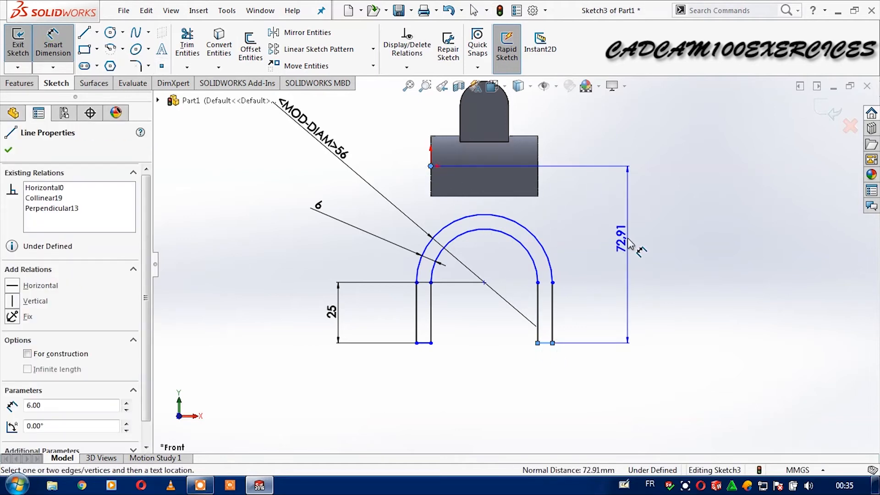
{"action": "left_click", "coordinate": [630, 244]}
{"action": "type", "text": "75"}
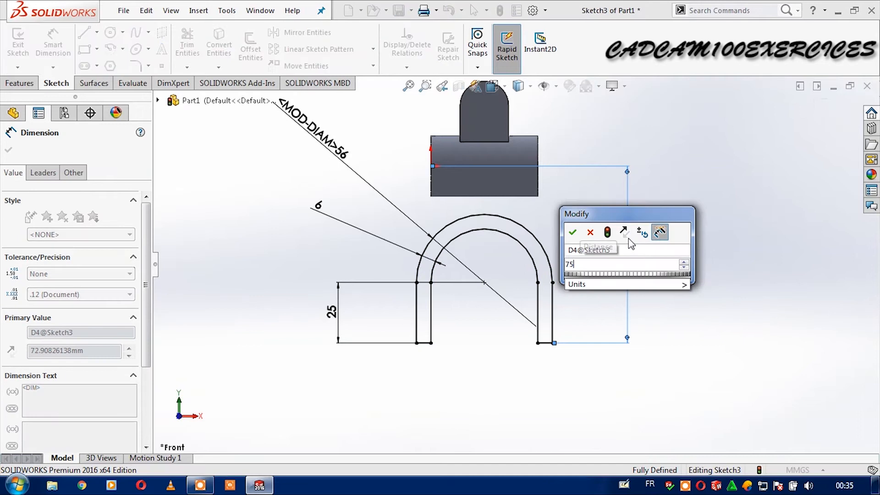
{"action": "key", "text": "Return"}
{"action": "key", "text": "Escape"}
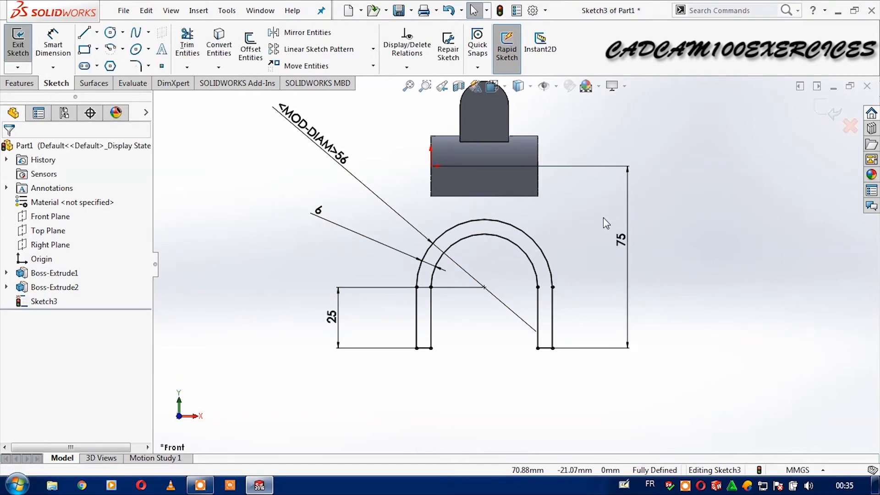
Step: Extrude the inverted U profile 10 mm with the Mid Plane end condition
{"action": "key", "text": "Left"}
{"action": "key", "text": "Left"}
{"action": "key", "text": "Left"}
{"action": "key", "text": "Left"}
{"action": "key", "text": "Left"}
{"action": "key", "text": "Left"}
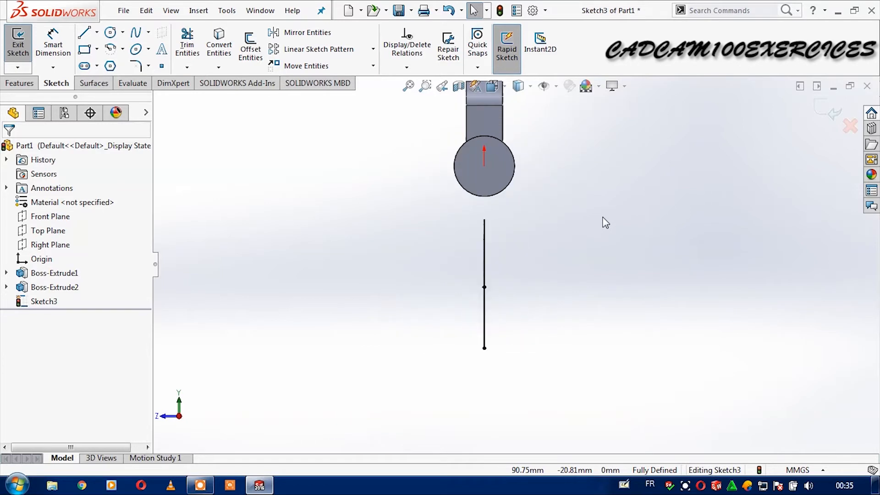
{"action": "left_click", "coordinate": [21, 84]}
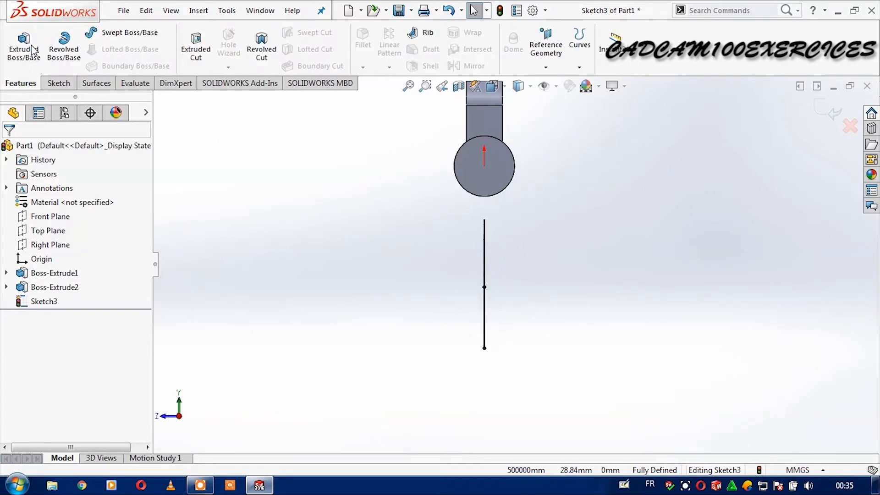
{"action": "left_click", "coordinate": [23, 46]}
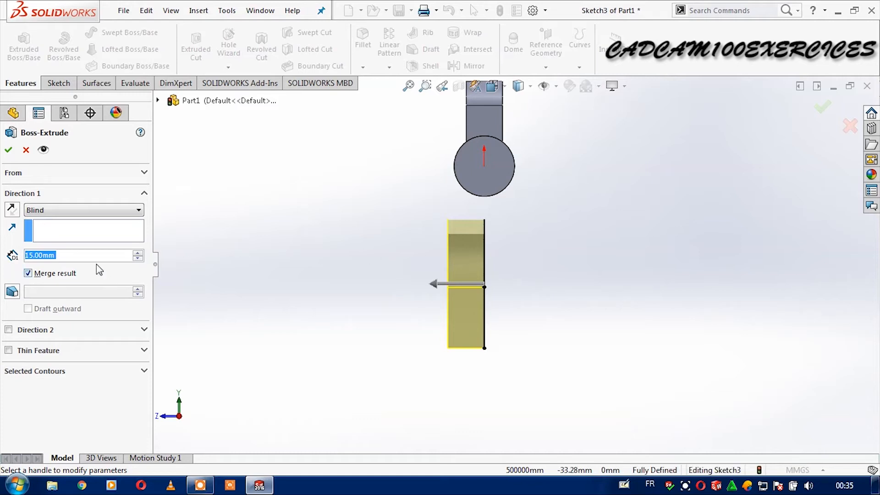
{"action": "left_click", "coordinate": [96, 210]}
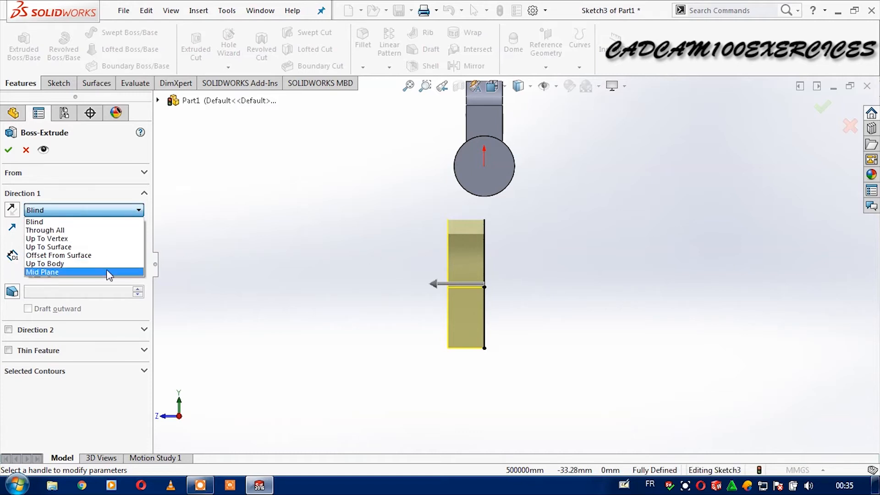
{"action": "left_click", "coordinate": [105, 271]}
{"action": "type", "text": "10"}
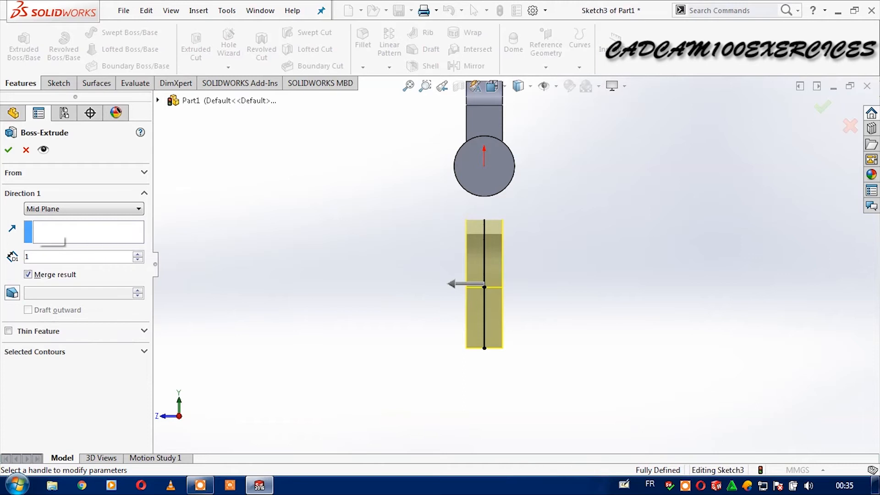
{"action": "key", "text": "Return"}
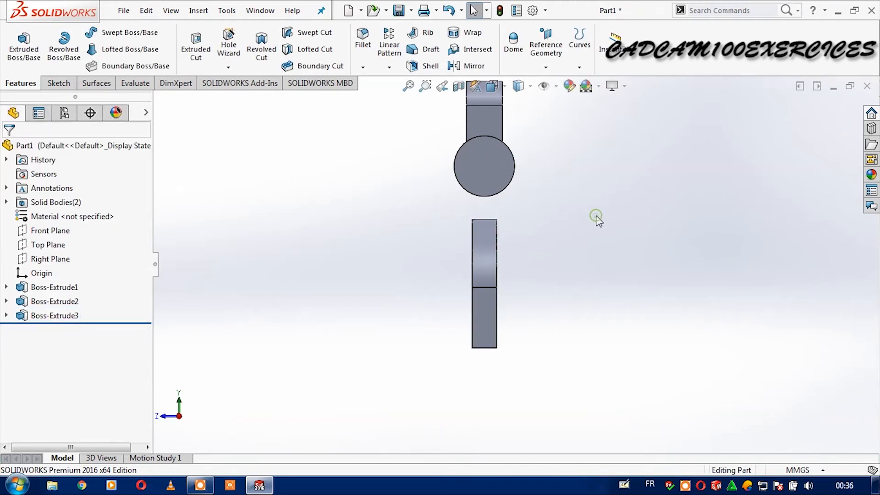
Step: Sketch a corner rectangle about 50 mm by 16 mm on the Top Plane, spanning the cylinder and overlapping both fork legs
{"action": "key", "text": "ctrl+1"}
{"action": "key", "text": "ctrl+4"}
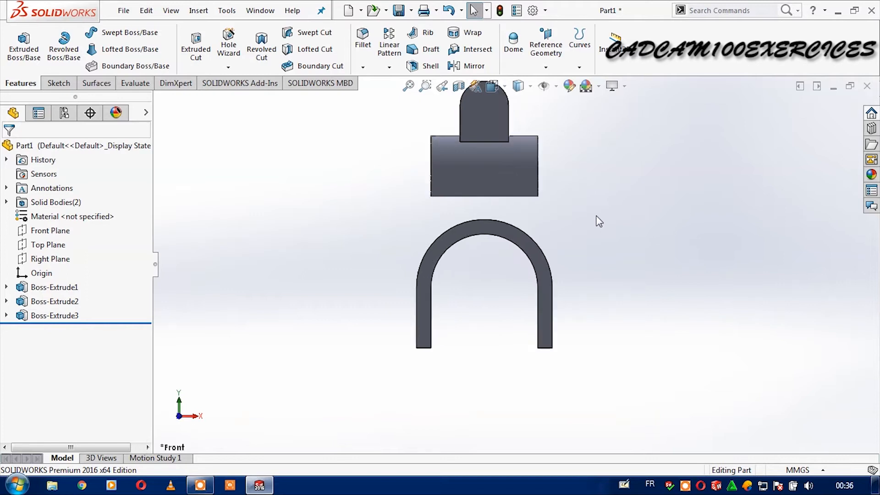
{"action": "key", "text": "ctrl+1"}
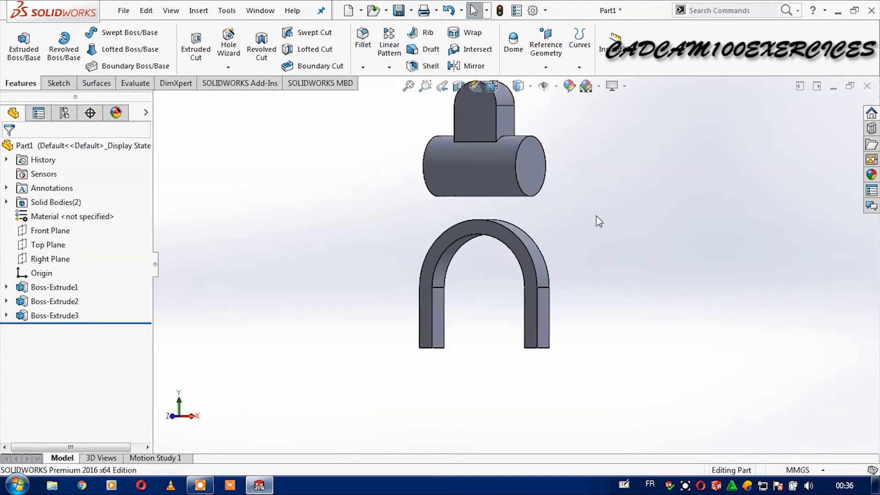
{"action": "key", "text": "ctrl+5"}
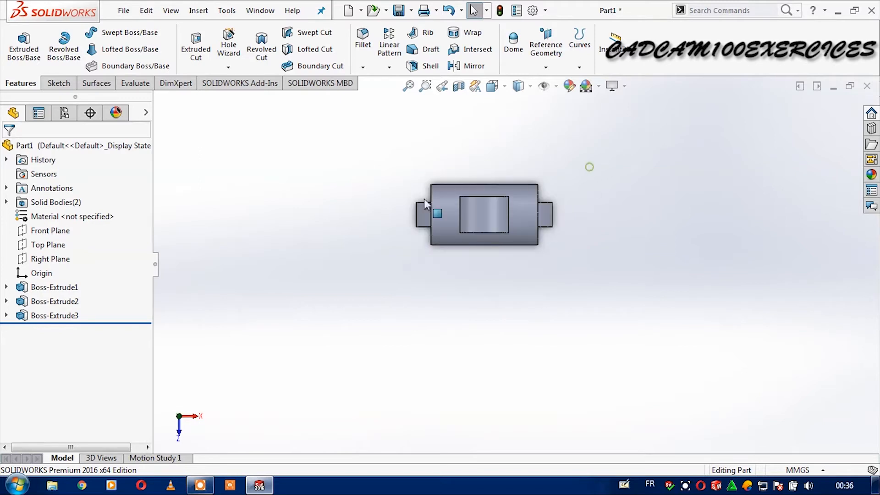
{"action": "left_click", "coordinate": [59, 83]}
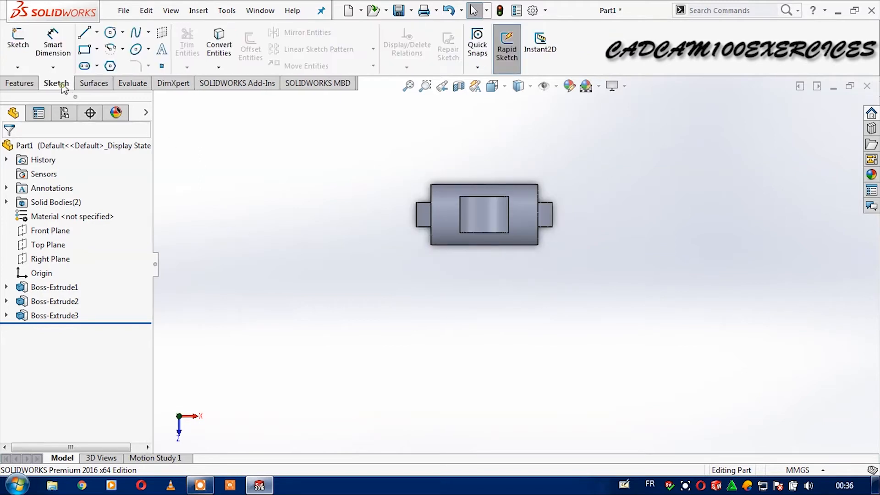
{"action": "left_click", "coordinate": [84, 52]}
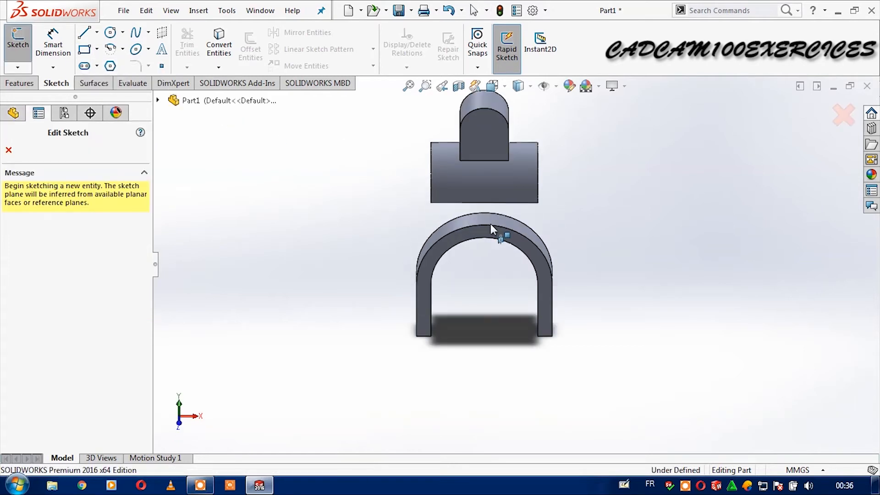
{"action": "left_click", "coordinate": [158, 101]}
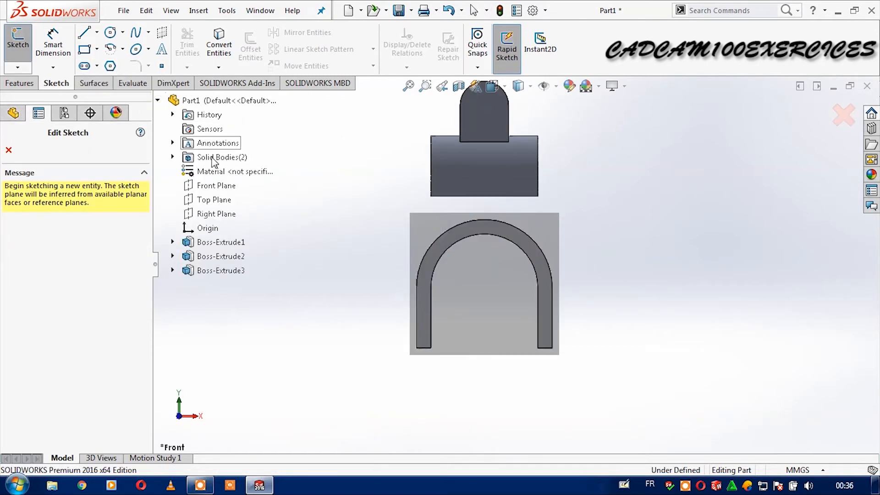
{"action": "left_click", "coordinate": [220, 202]}
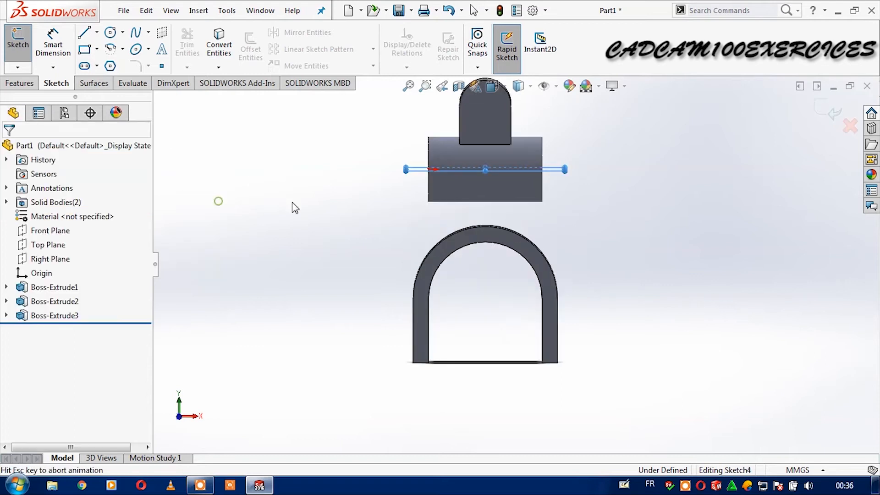
{"action": "left_click", "coordinate": [330, 205]}
{"action": "left_click", "coordinate": [351, 303]}
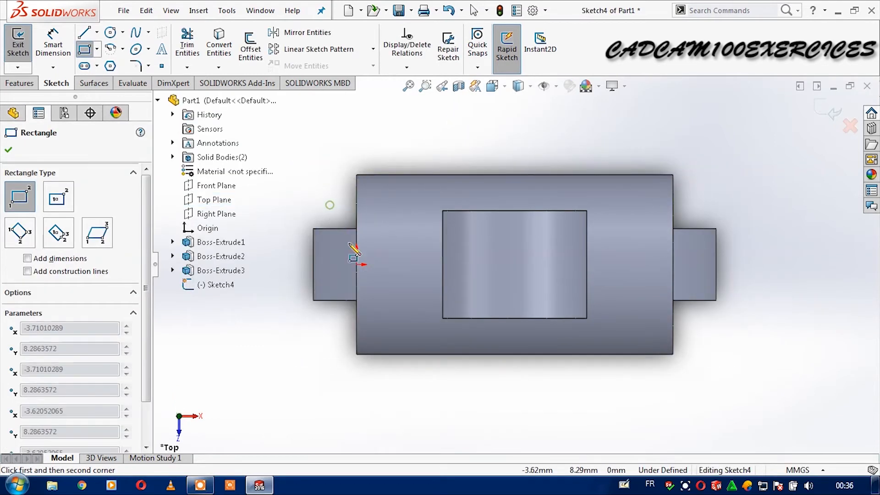
{"action": "left_click", "coordinate": [690, 322]}
{"action": "key", "text": "Escape"}
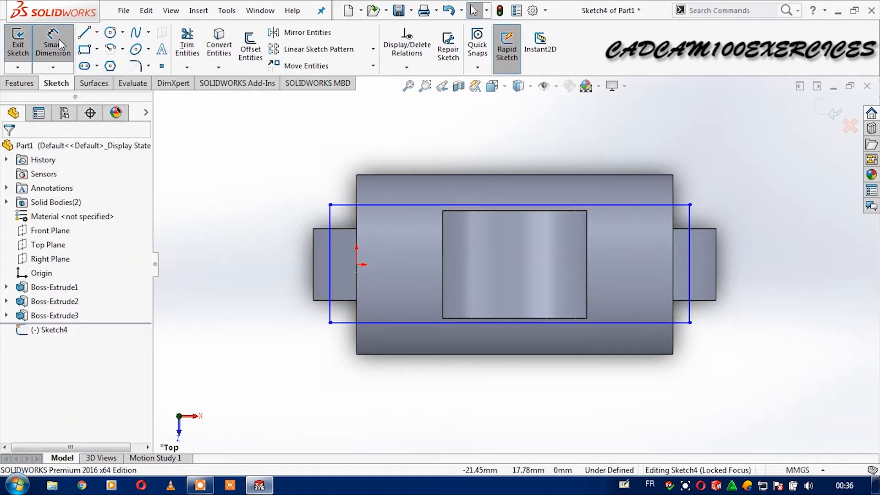
Step: Dimension the rectangle's short left side at 10 mm
{"action": "left_click", "coordinate": [59, 40]}
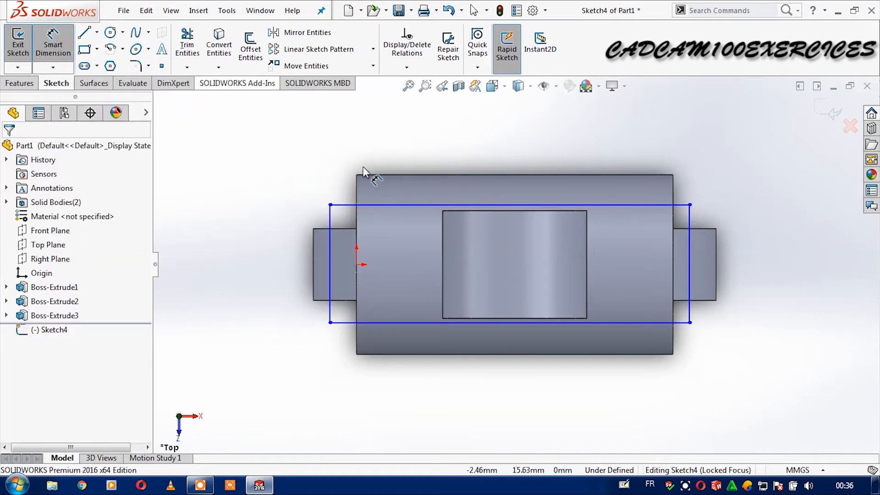
{"action": "left_click", "coordinate": [330, 282]}
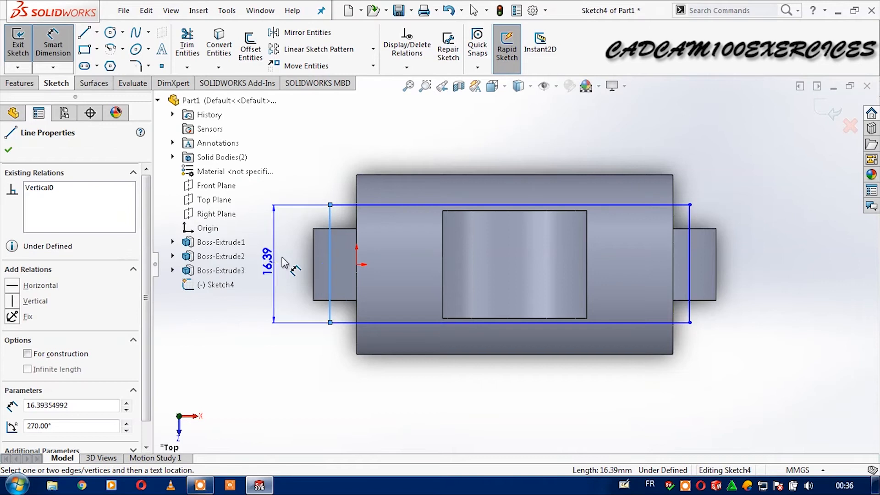
{"action": "left_click", "coordinate": [284, 260]}
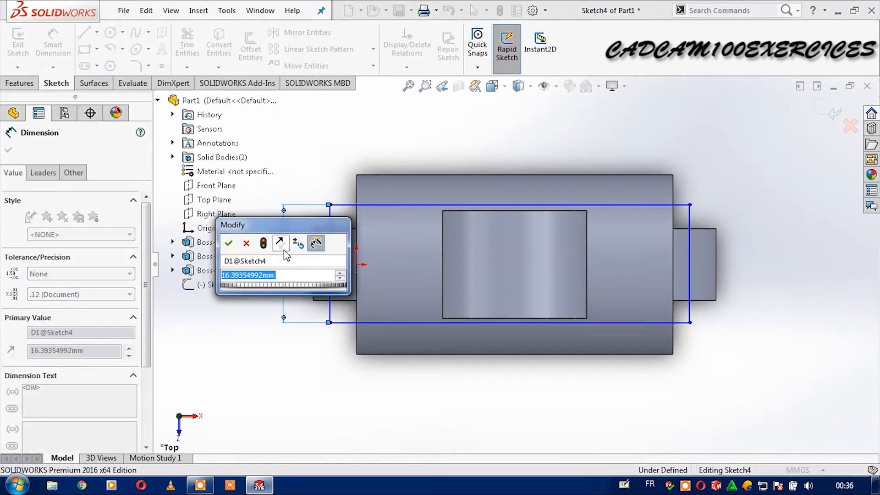
{"action": "type", "text": "10"}
{"action": "key", "text": "Return"}
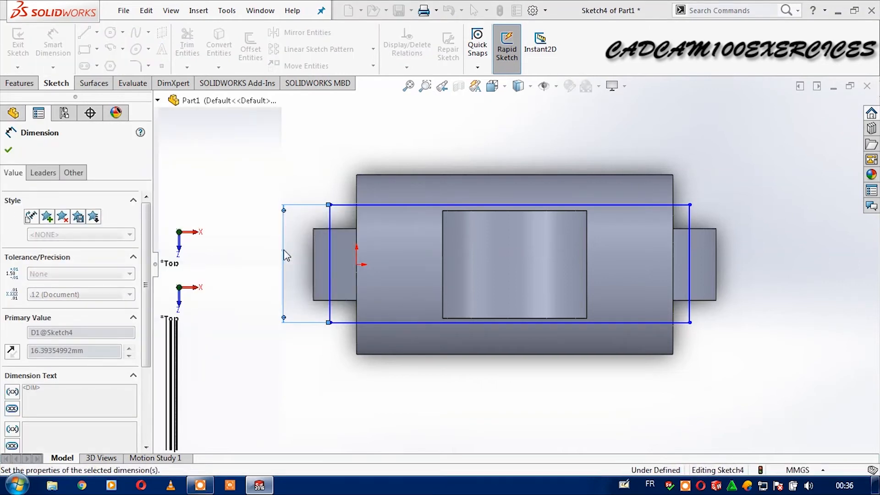
Step: Dimension the rectangle's upper horizontal line at 38 mm
{"action": "left_click", "coordinate": [419, 251]}
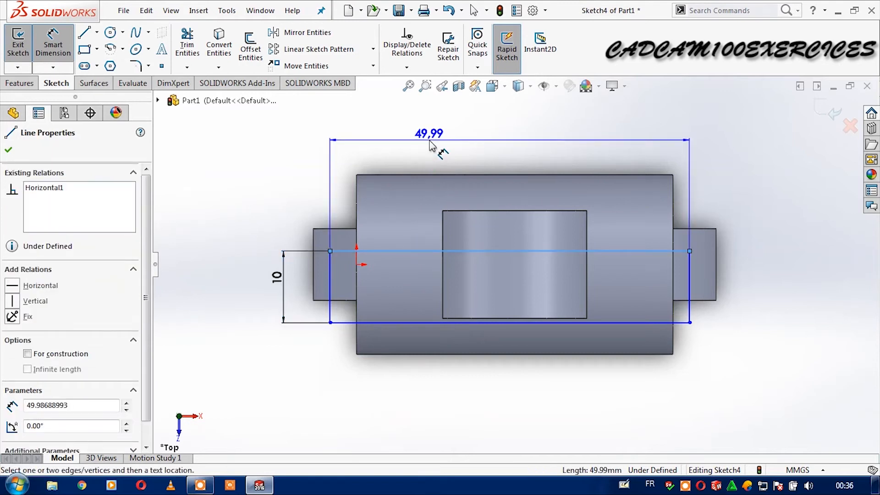
{"action": "left_click", "coordinate": [431, 146]}
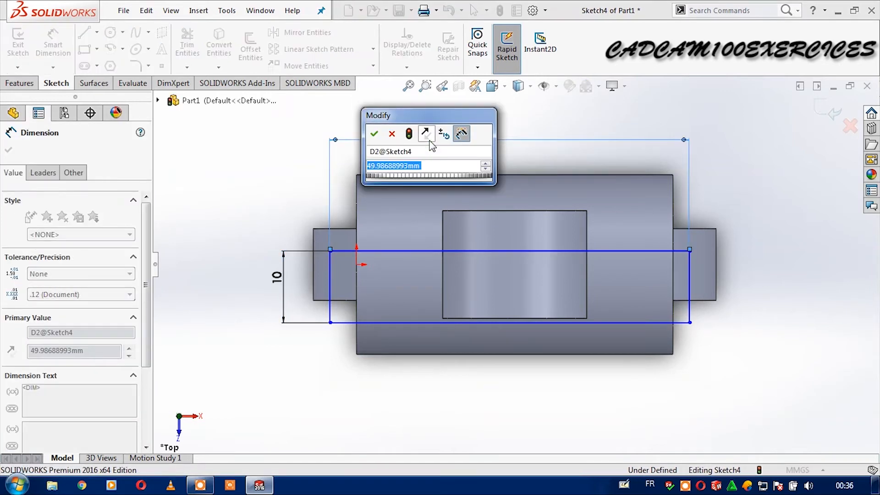
{"action": "type", "text": "38"}
{"action": "key", "text": "Return"}
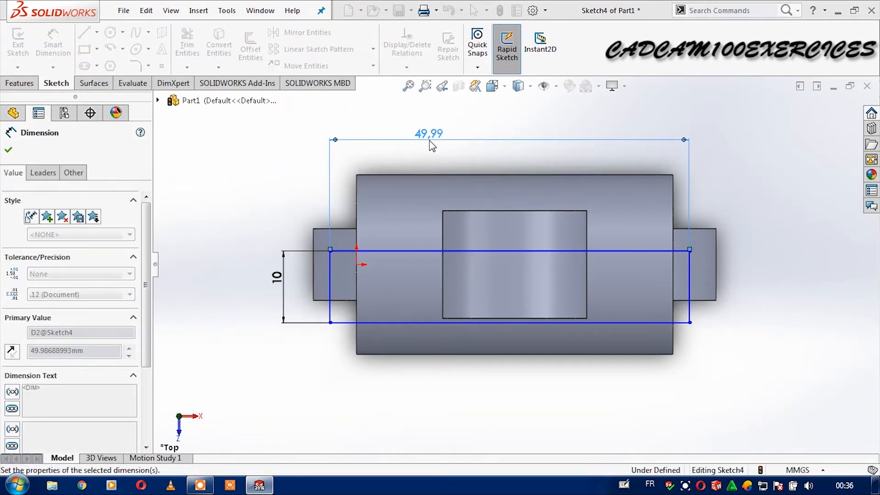
{"action": "key", "text": "Escape"}
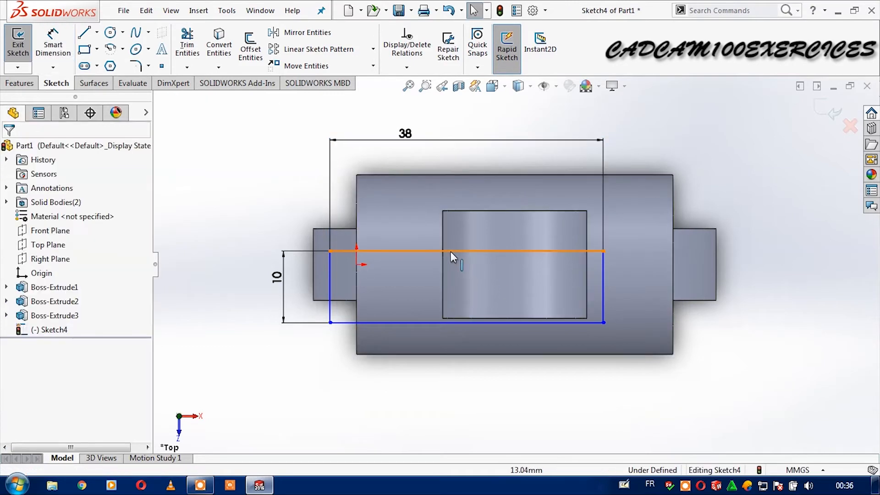
Step: Align the midpoint of the rectangle's upper line with the midpoint of the arched boss's upper edge using a Vertical relation
{"action": "left_click", "coordinate": [470, 251]}
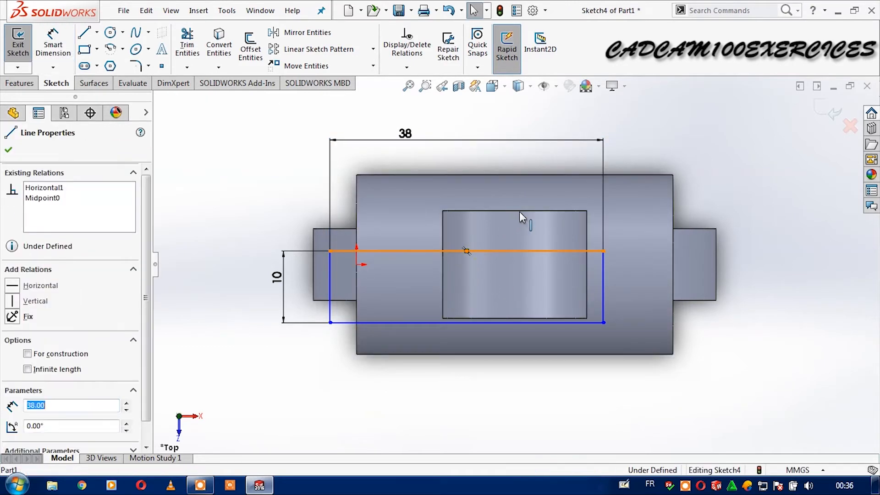
{"action": "left_click", "coordinate": [516, 211], "text": "ctrl"}
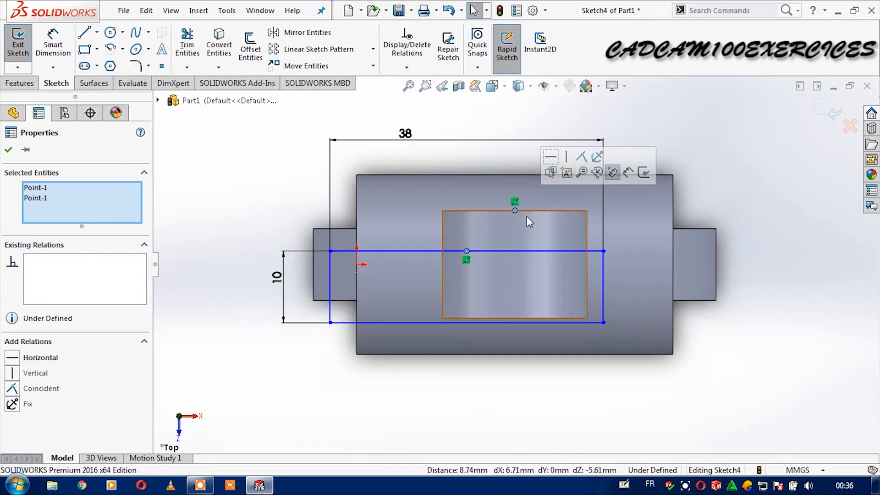
{"action": "left_click", "coordinate": [551, 158]}
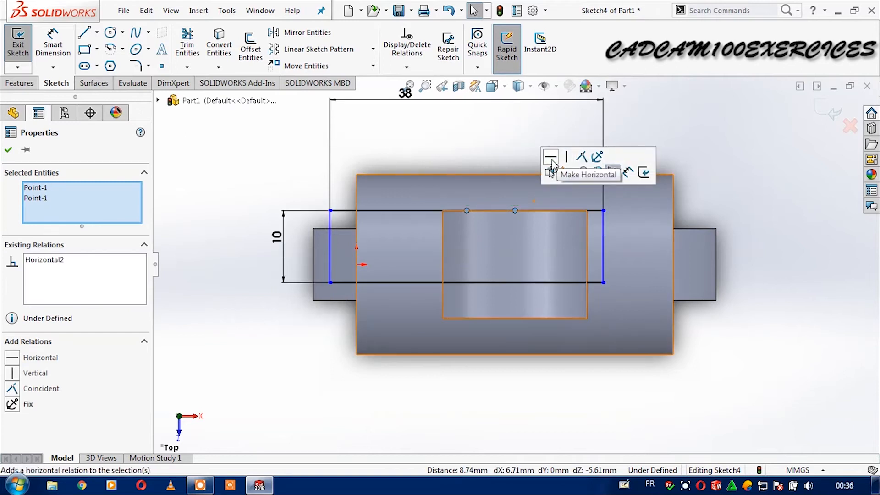
{"action": "left_click", "coordinate": [48, 260]}
{"action": "key", "text": "Delete"}
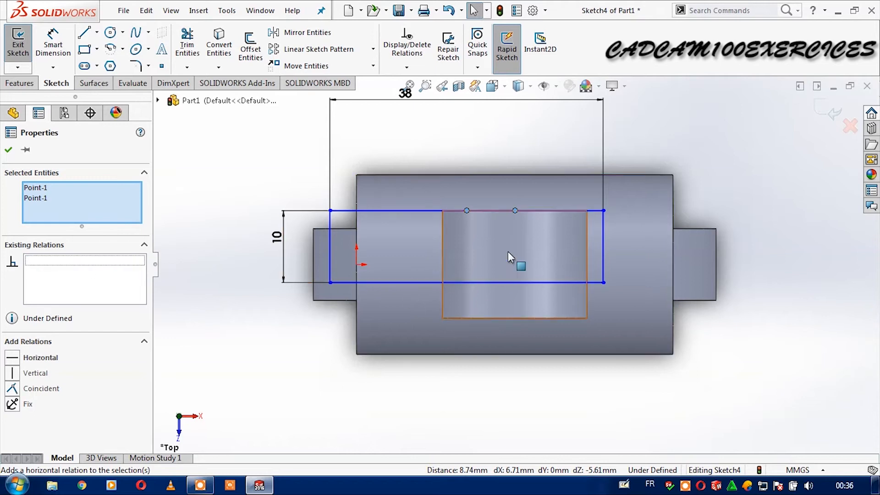
{"action": "left_click", "coordinate": [14, 375]}
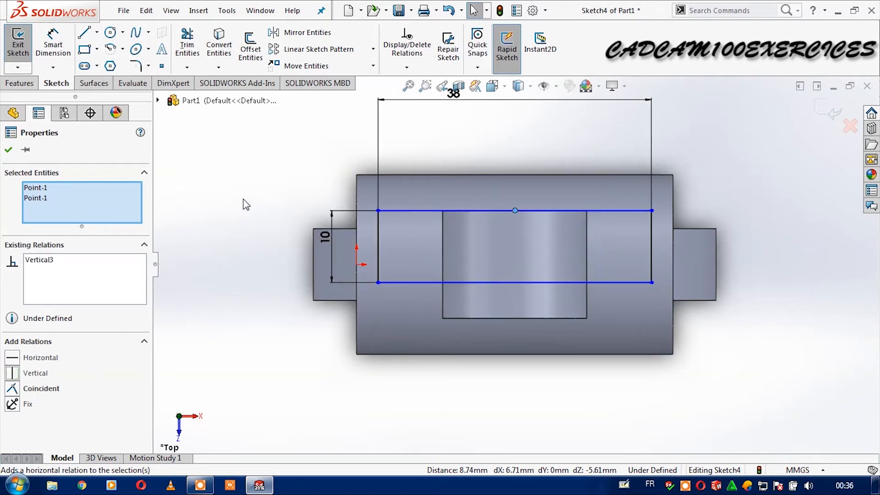
{"action": "left_click", "coordinate": [243, 201]}
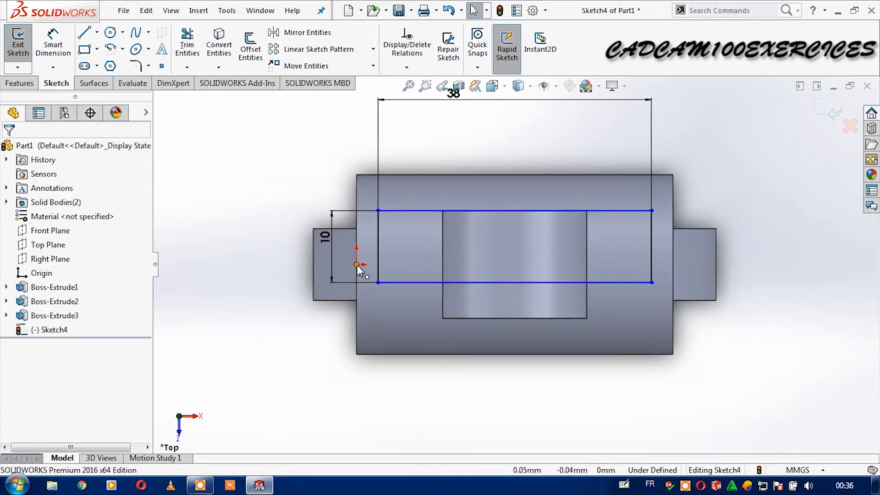
Step: Add a Horizontal relation between the origin and the midpoint of the rectangle's left side
{"action": "left_click", "coordinate": [378, 248], "text": "ctrl"}
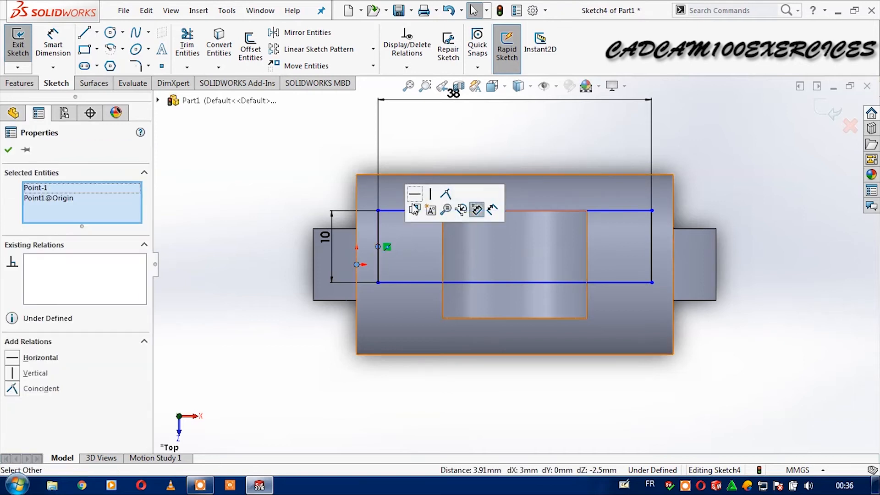
{"action": "left_click", "coordinate": [415, 193]}
{"action": "left_click", "coordinate": [816, 246]}
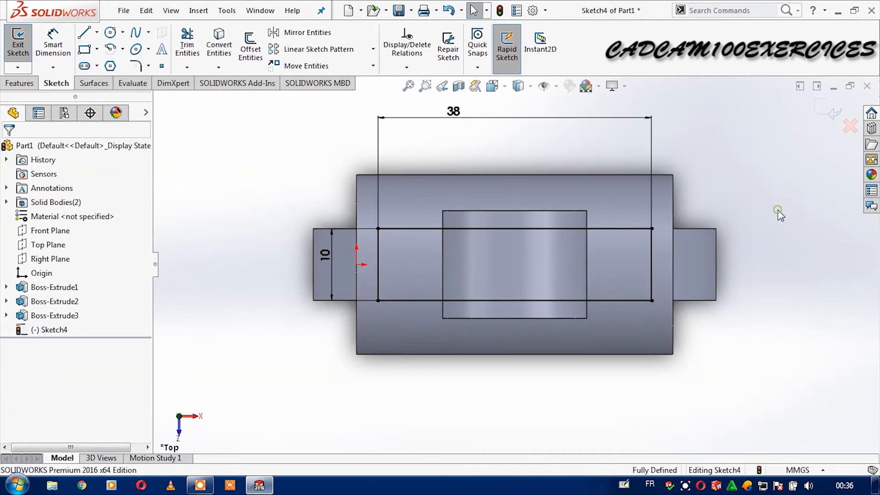
Step: Extrude the rectangle downward with the Up To Surface end condition, ending at the fork's outer arched face
{"action": "key", "text": "ctrl+1"}
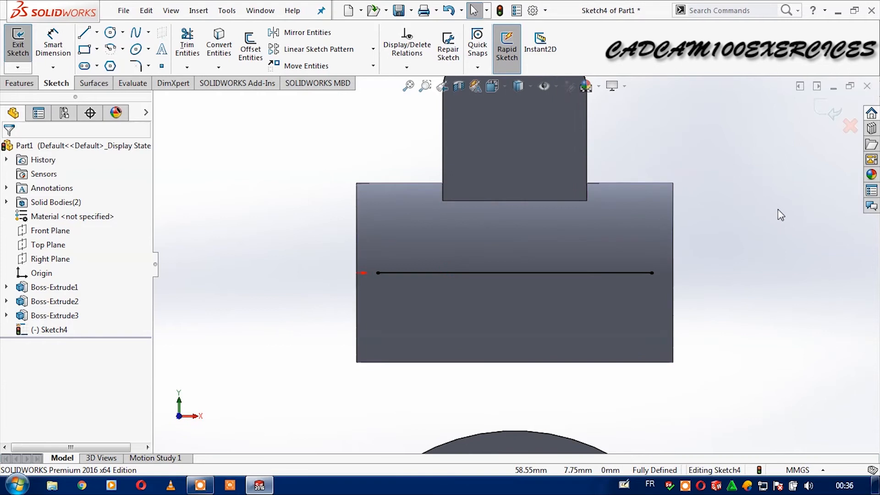
{"action": "left_click", "coordinate": [19, 83]}
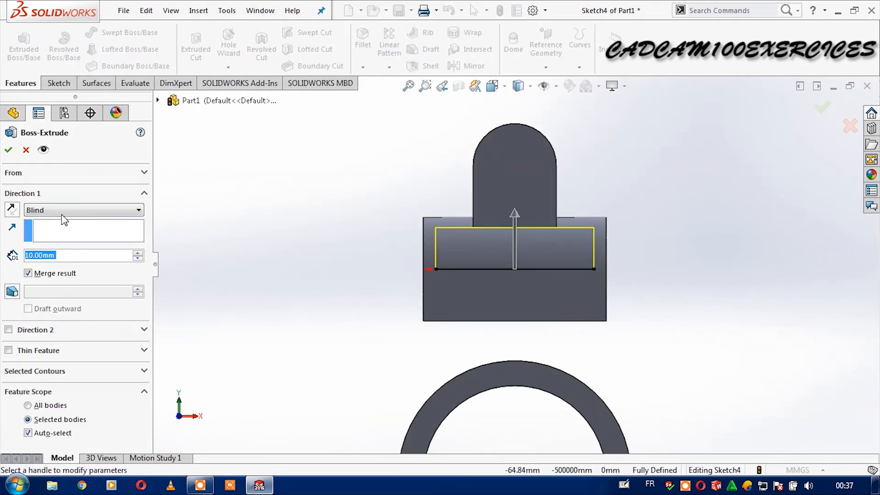
{"action": "left_click", "coordinate": [12, 211]}
{"action": "left_click", "coordinate": [83, 211]}
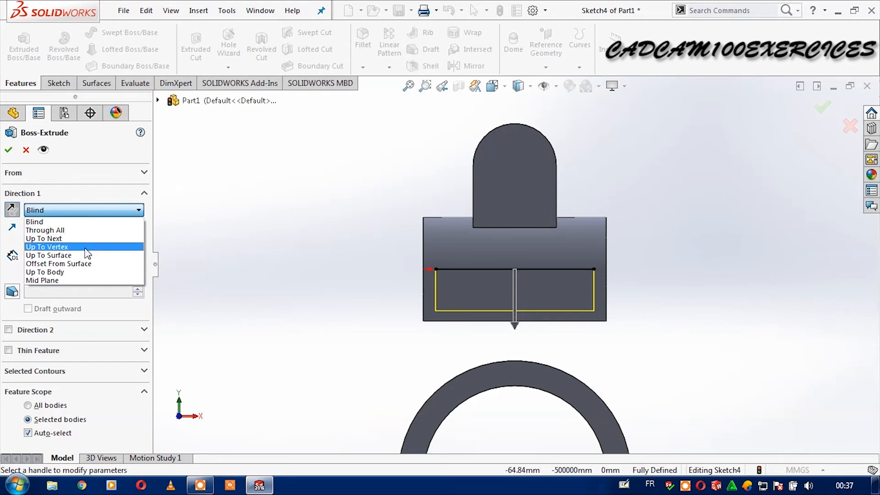
{"action": "left_click", "coordinate": [84, 255]}
{"action": "left_click", "coordinate": [636, 326]}
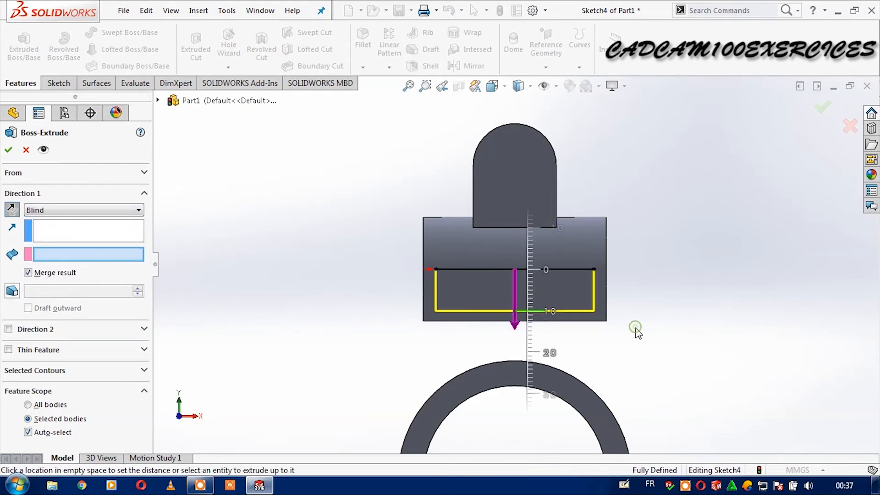
{"action": "left_click", "coordinate": [659, 347]}
{"action": "middle_click_drag", "start_coordinate": [659, 346], "coordinate": [577, 344]}
{"action": "left_click", "coordinate": [118, 211]}
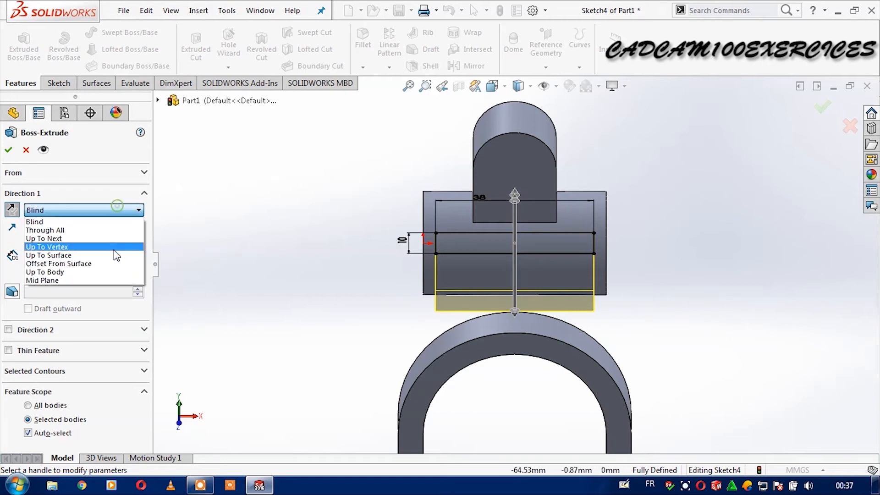
{"action": "left_click", "coordinate": [82, 252]}
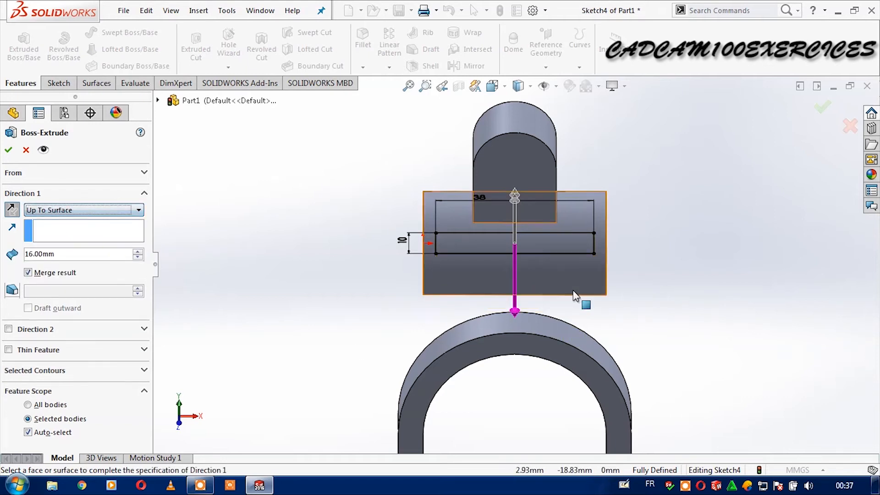
{"action": "left_click", "coordinate": [579, 330]}
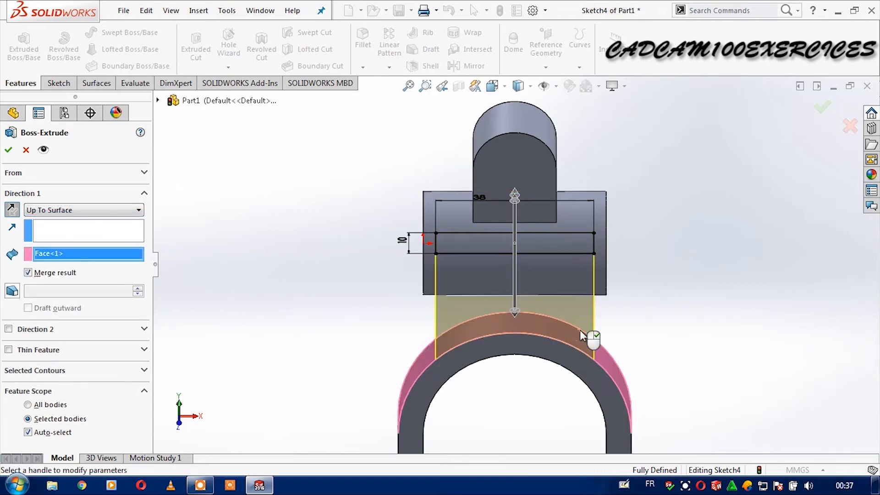
{"action": "left_click", "coordinate": [8, 150]}
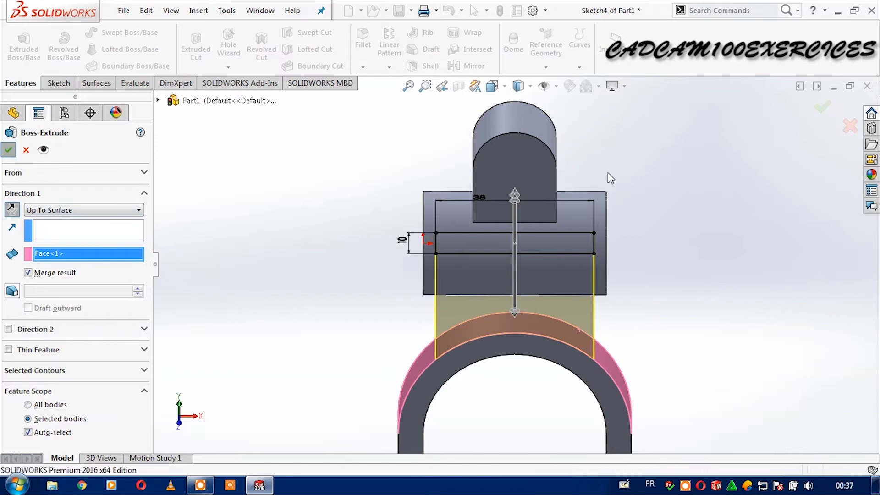
{"action": "left_click", "coordinate": [667, 155]}
Step: Examine the part from several angles, checking how the new block joins the cylinder to the fork
{"action": "key", "text": "Up"}
{"action": "key", "text": "Up"}
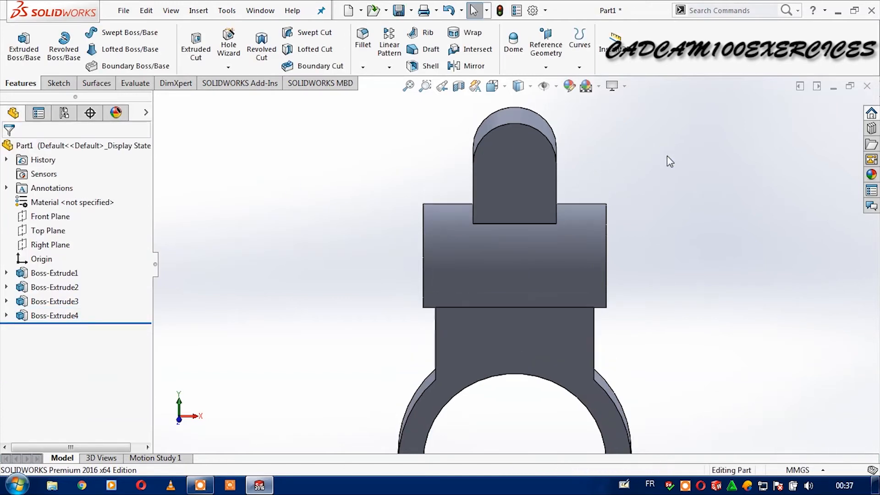
{"action": "key", "text": "Down"}
{"action": "scroll", "coordinate": [709, 271], "scroll_direction": "up", "scroll_amount": 2}
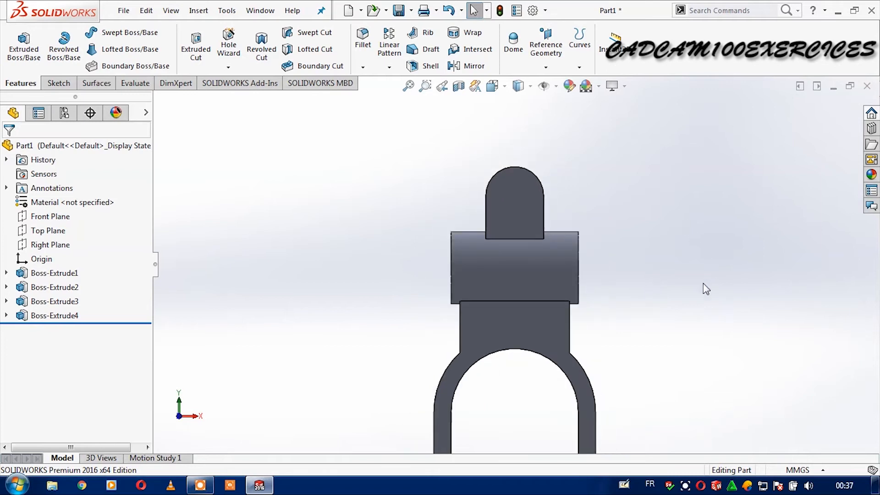
{"action": "scroll", "coordinate": [665, 336], "scroll_direction": "down", "scroll_amount": 1}
{"action": "key", "text": "Left"}
{"action": "key", "text": "Left"}
{"action": "key", "text": "Left"}
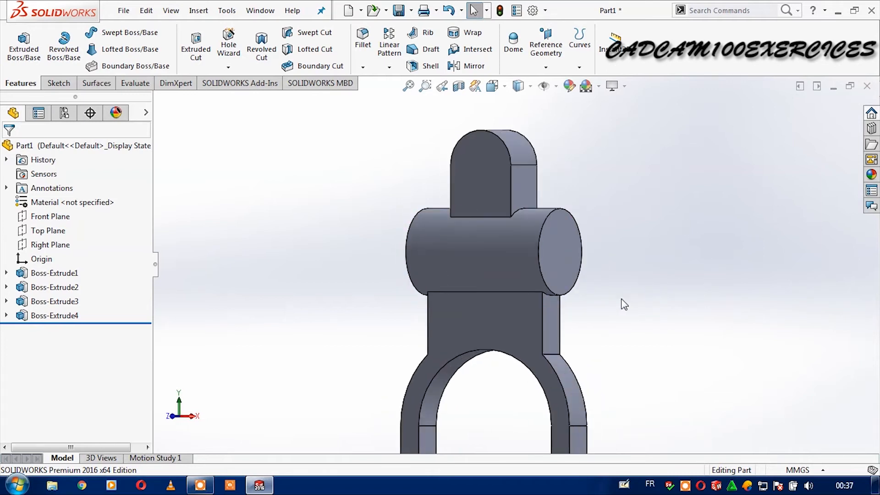
{"action": "scroll", "coordinate": [626, 307], "scroll_direction": "up", "scroll_amount": 2}
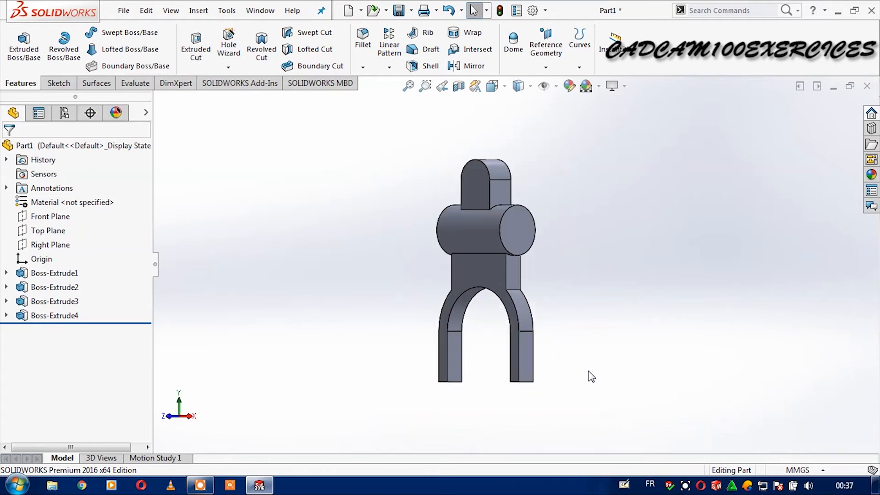
{"action": "key", "text": "Left"}
{"action": "key", "text": "Left"}
{"action": "key", "text": "Left"}
{"action": "key", "text": "Right"}
{"action": "key", "text": "Right"}
{"action": "key", "text": "Right"}
{"action": "key", "text": "Right"}
{"action": "key", "text": "Right"}
{"action": "key", "text": "Right"}
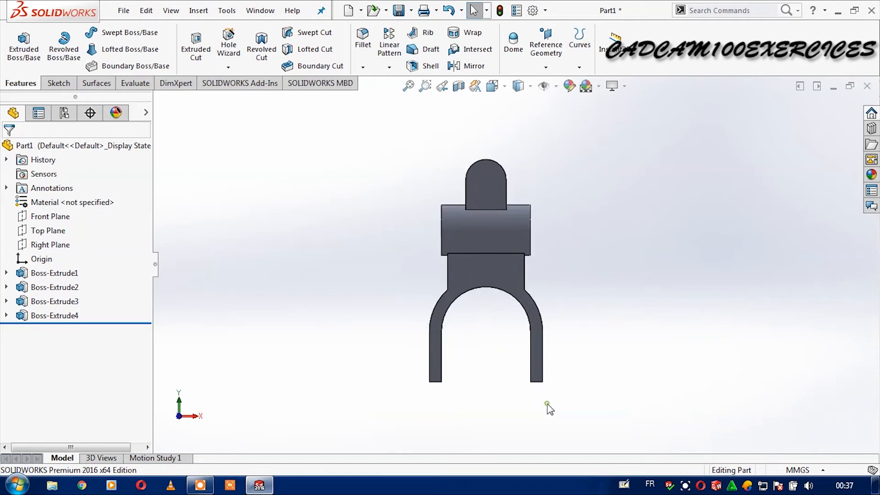
Step: Start a reference plane offset from the Right Plane
{"action": "scroll", "coordinate": [547, 408], "scroll_direction": "up", "scroll_amount": 2}
{"action": "left_click", "coordinate": [546, 68]}
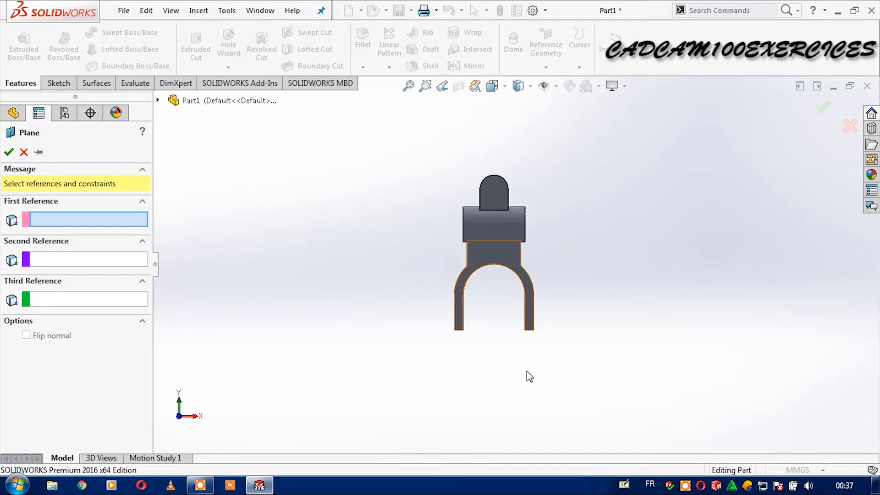
{"action": "left_click", "coordinate": [159, 100]}
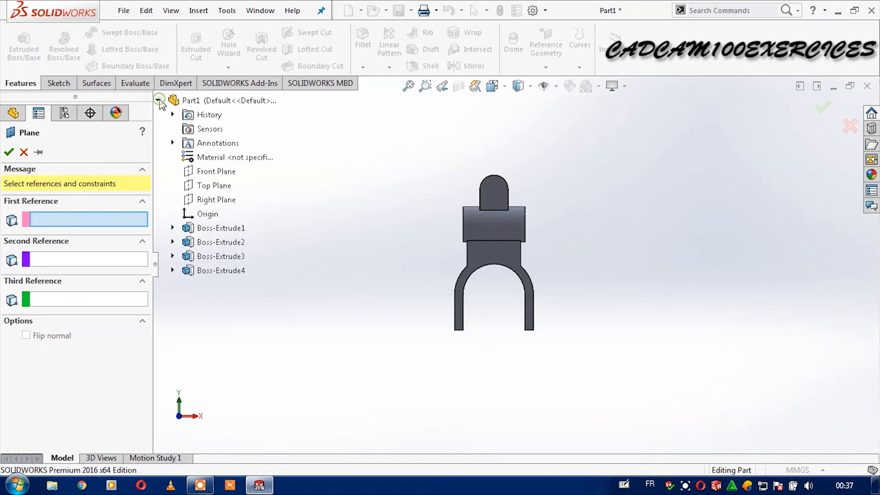
{"action": "left_click", "coordinate": [205, 199]}
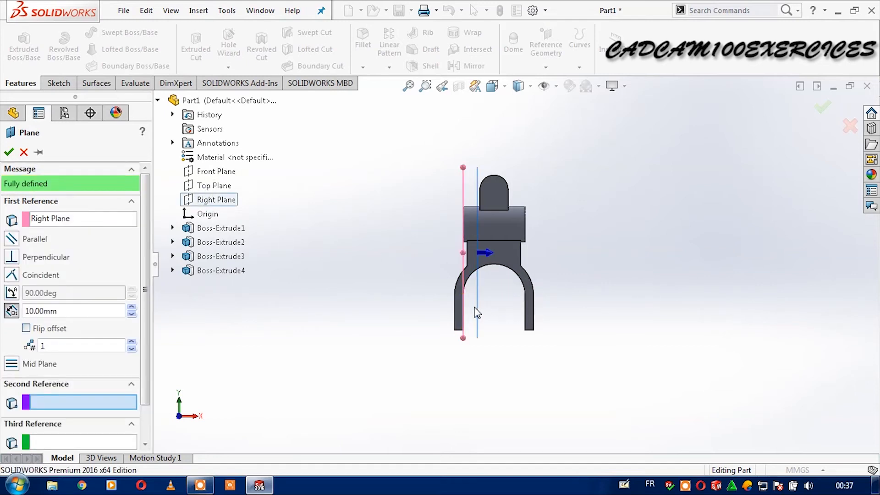
Step: Flip the offset direction so the reference plane lies on the outer side of the fork leg
{"action": "middle_click_drag", "start_coordinate": [490, 322], "coordinate": [510, 352]}
{"action": "scroll", "coordinate": [490, 341], "scroll_direction": "down", "scroll_amount": 3}
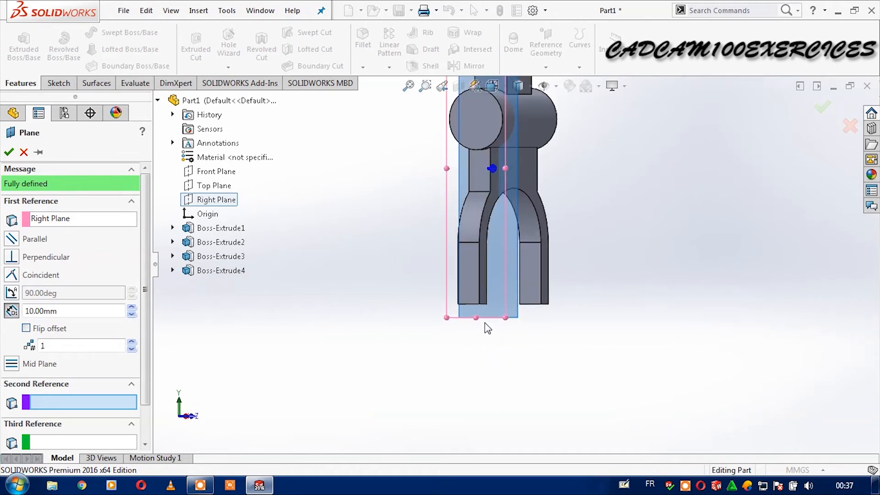
{"action": "scroll", "coordinate": [484, 288], "scroll_direction": "down", "scroll_amount": 5}
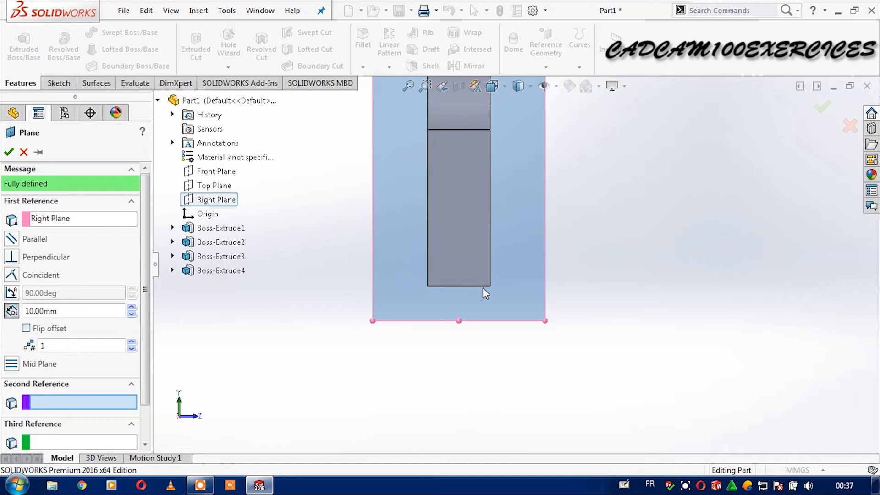
{"action": "scroll", "coordinate": [482, 305], "scroll_direction": "up", "scroll_amount": 3}
{"action": "scroll", "coordinate": [482, 305], "scroll_direction": "down", "scroll_amount": 3}
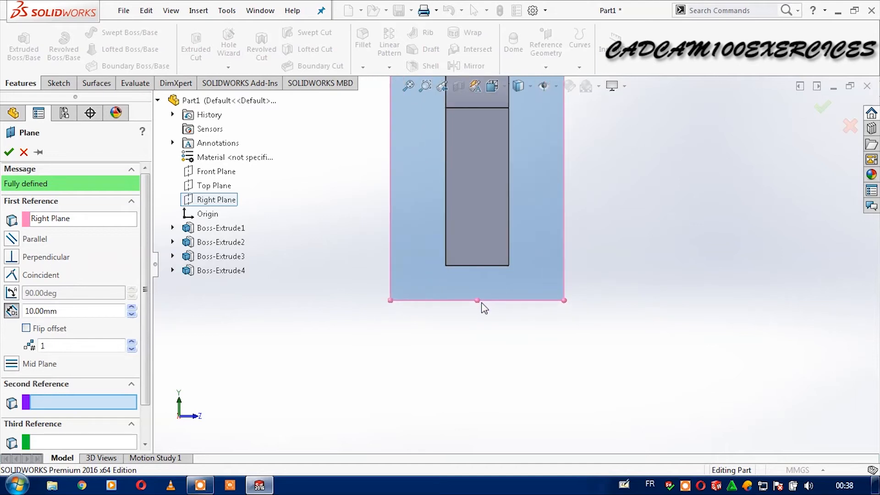
{"action": "scroll", "coordinate": [485, 310], "scroll_direction": "down", "scroll_amount": 2}
{"action": "key", "text": "ctrl+1"}
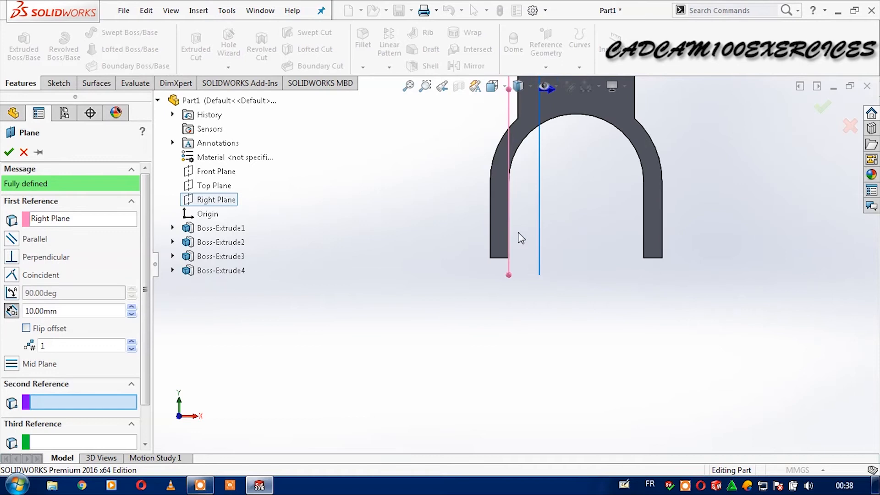
{"action": "scroll", "coordinate": [521, 252], "scroll_direction": "up", "scroll_amount": 5}
{"action": "scroll", "coordinate": [532, 174], "scroll_direction": "down", "scroll_amount": 1}
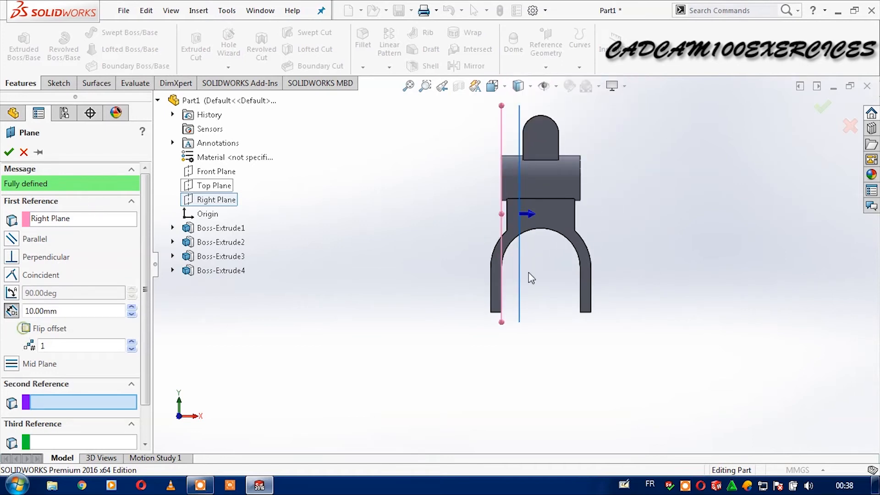
{"action": "left_click", "coordinate": [43, 330]}
Step: Examine the flipped plane preview against the fork legs from the front and at several angles
{"action": "scroll", "coordinate": [625, 338], "scroll_direction": "down", "scroll_amount": 3}
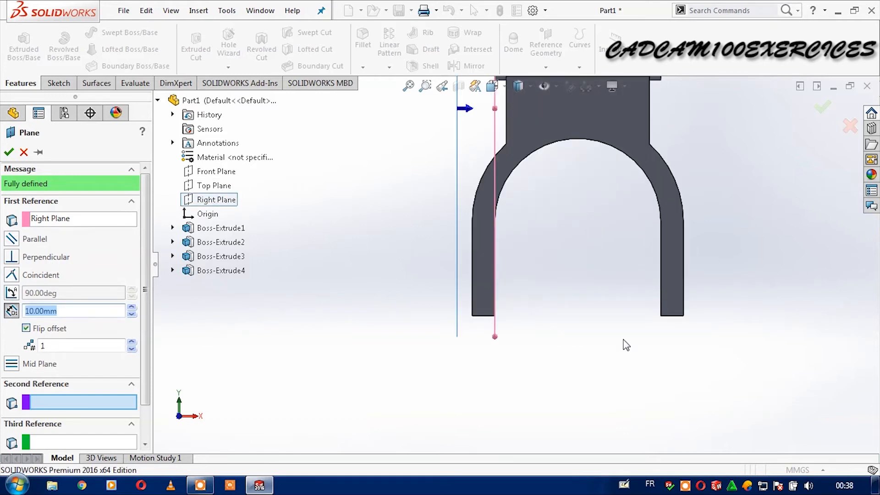
{"action": "scroll", "coordinate": [627, 342], "scroll_direction": "up", "scroll_amount": 4}
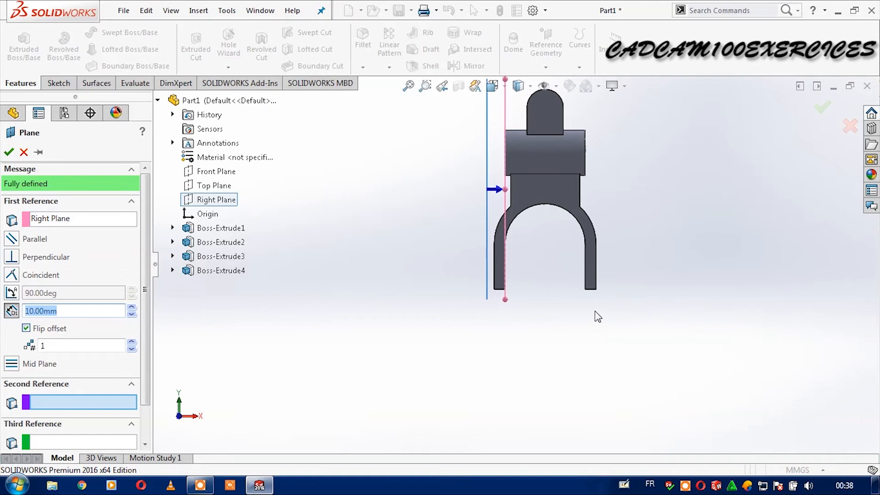
{"action": "middle_click", "coordinate": [555, 314]}
{"action": "key", "text": "Right"}
{"action": "key", "text": "Right"}
{"action": "key", "text": "Right"}
{"action": "key", "text": "Right"}
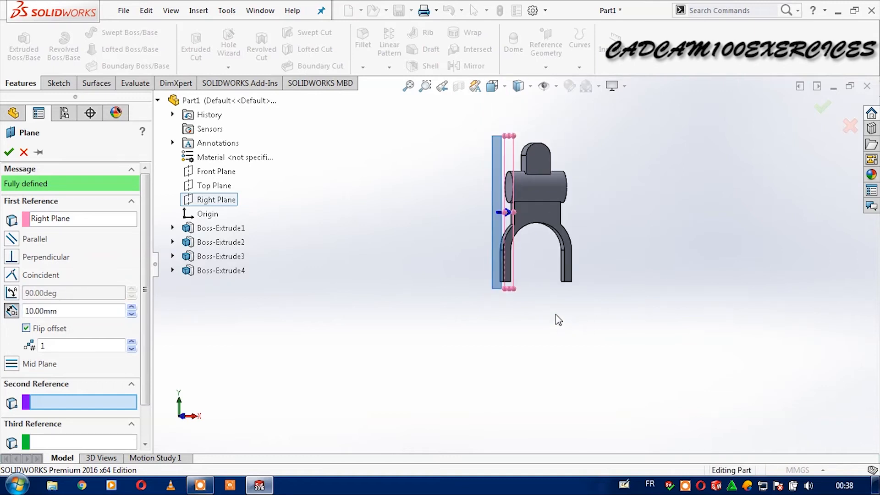
{"action": "scroll", "coordinate": [523, 286], "scroll_direction": "down", "scroll_amount": 4}
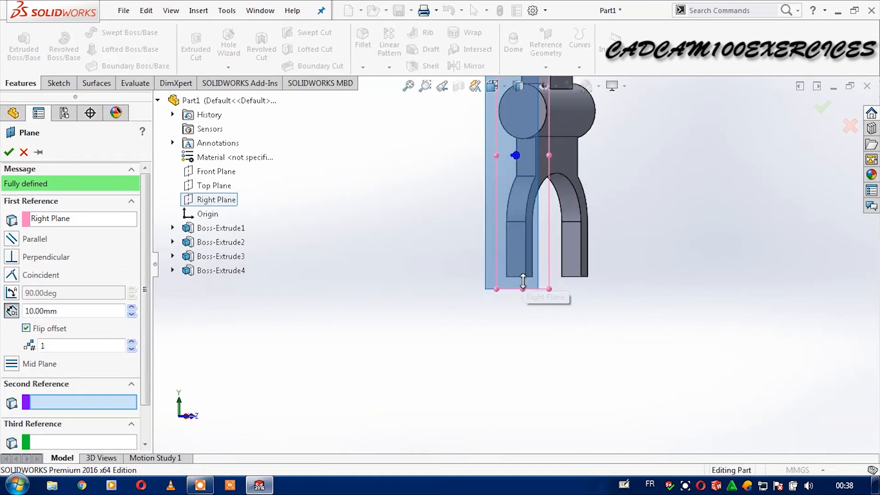
{"action": "key", "text": "Left"}
{"action": "key", "text": "Left"}
{"action": "key", "text": "Left"}
{"action": "key", "text": "Left"}
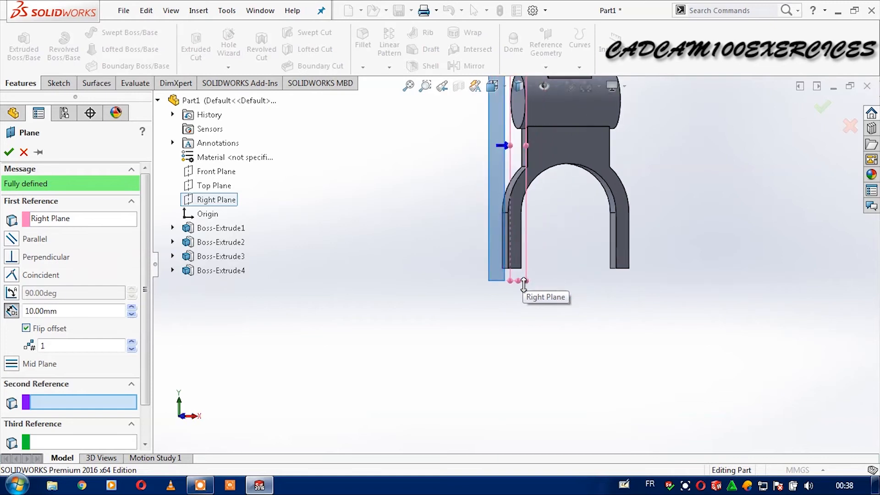
Step: Set the plane's offset from the Right Plane to 3.5+6 mm and create the plane
{"action": "double_click", "coordinate": [82, 311]}
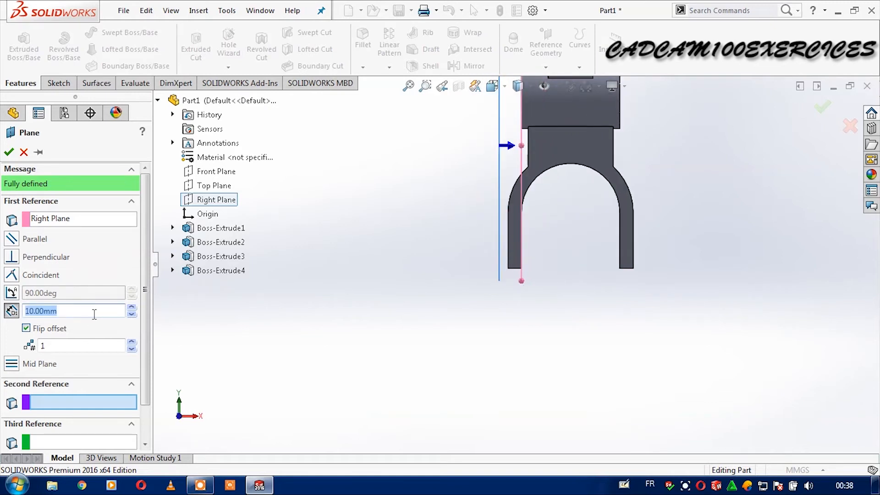
{"action": "type", "text": "3.5+6"}
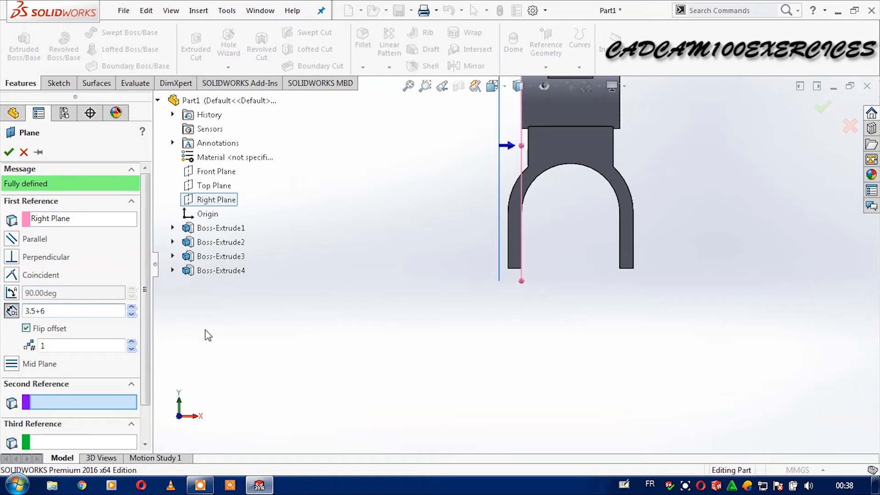
{"action": "key", "text": "Return"}
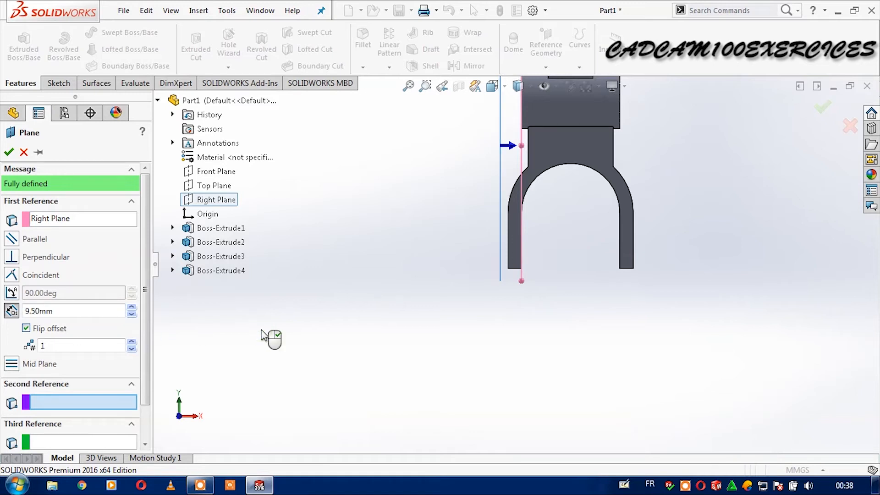
{"action": "left_click", "coordinate": [9, 152]}
Step: Sketch a circle about 21.6 mm in diameter on the new offset plane, centred just below the fork leg's lower end
{"action": "middle_click_drag", "start_coordinate": [570, 269], "coordinate": [574, 296]}
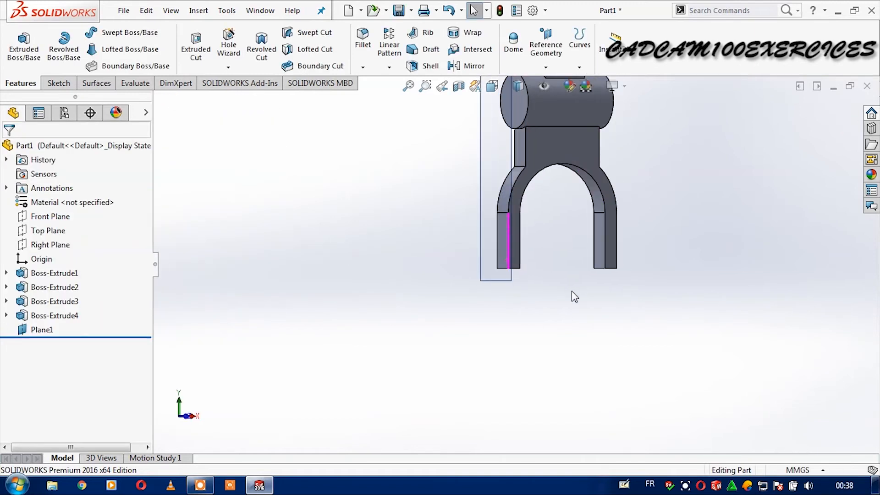
{"action": "key", "text": "ctrl+8"}
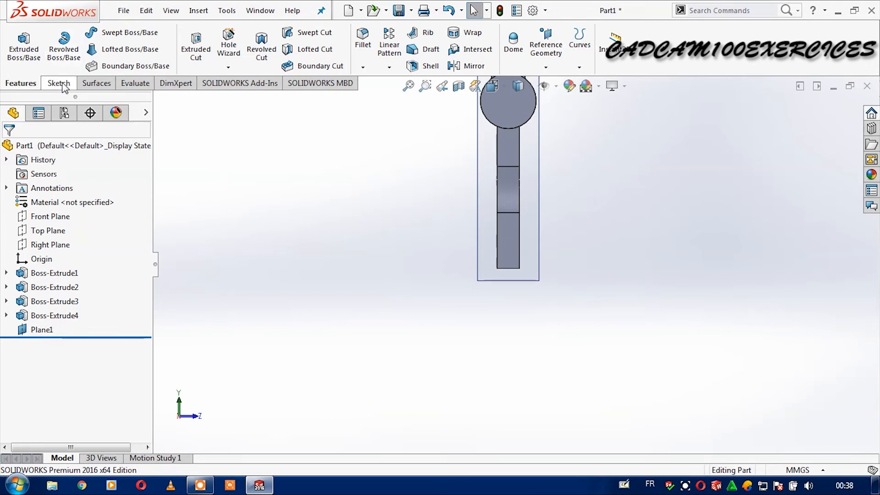
{"action": "left_click", "coordinate": [59, 83]}
{"action": "left_click", "coordinate": [17, 41]}
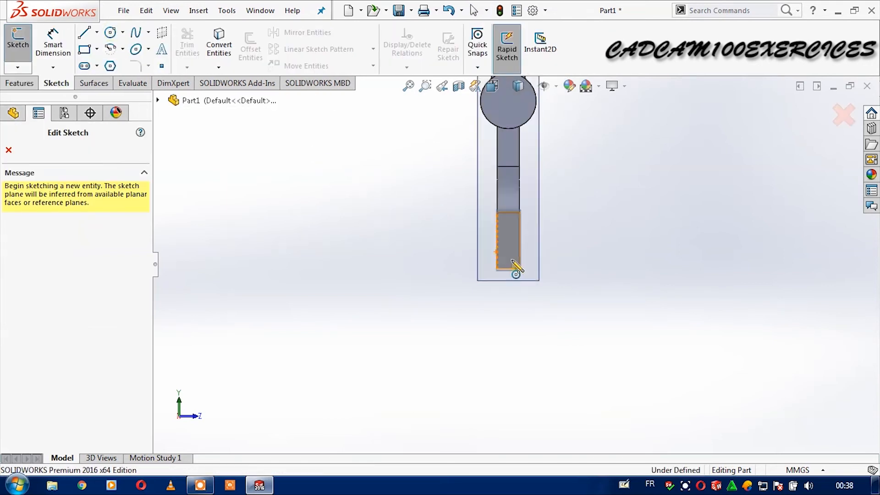
{"action": "left_click", "coordinate": [508, 275]}
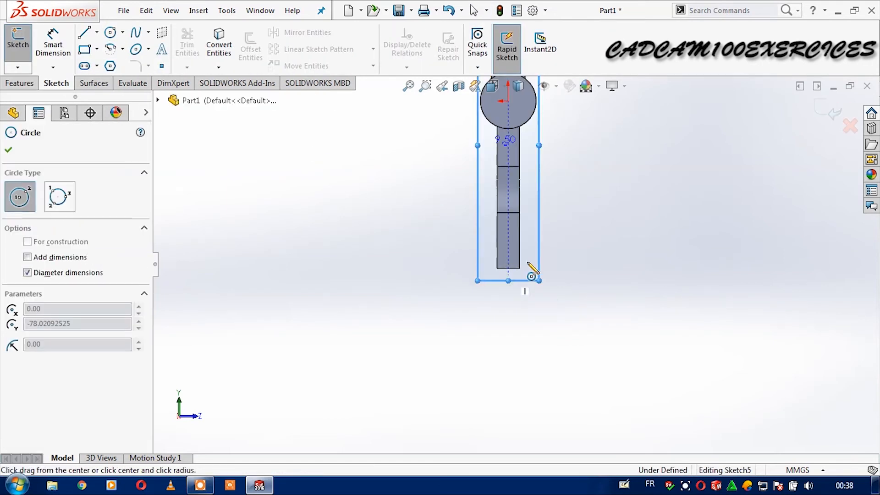
{"action": "left_click", "coordinate": [530, 262]}
{"action": "key", "text": "Escape"}
{"action": "scroll", "coordinate": [517, 281], "scroll_direction": "down", "scroll_amount": 2}
{"action": "scroll", "coordinate": [518, 286], "scroll_direction": "down", "scroll_amount": 2}
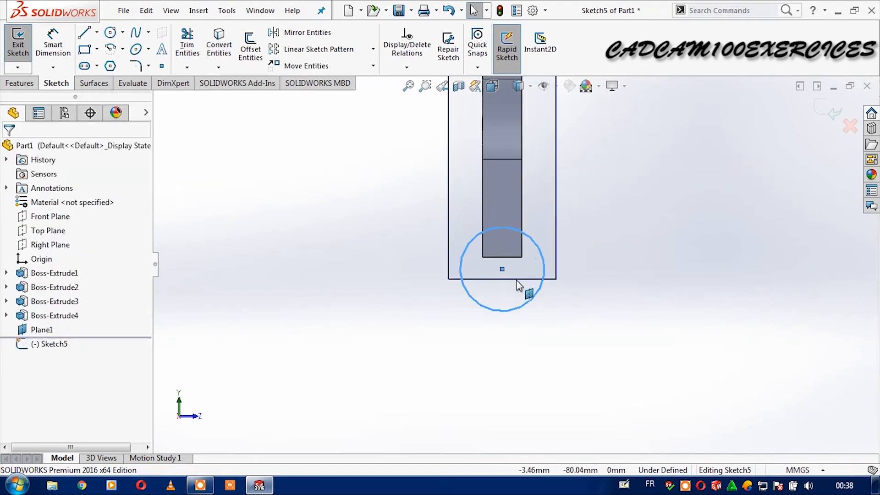
Step: Make the circle's centre coincident with the midpoint of the fork leg's bottom edge
{"action": "left_click", "coordinate": [658, 226]}
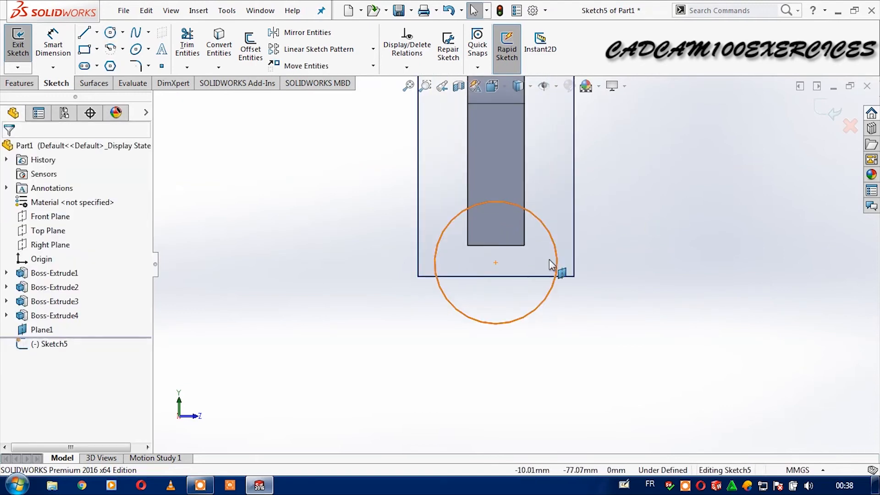
{"action": "left_click", "coordinate": [499, 261]}
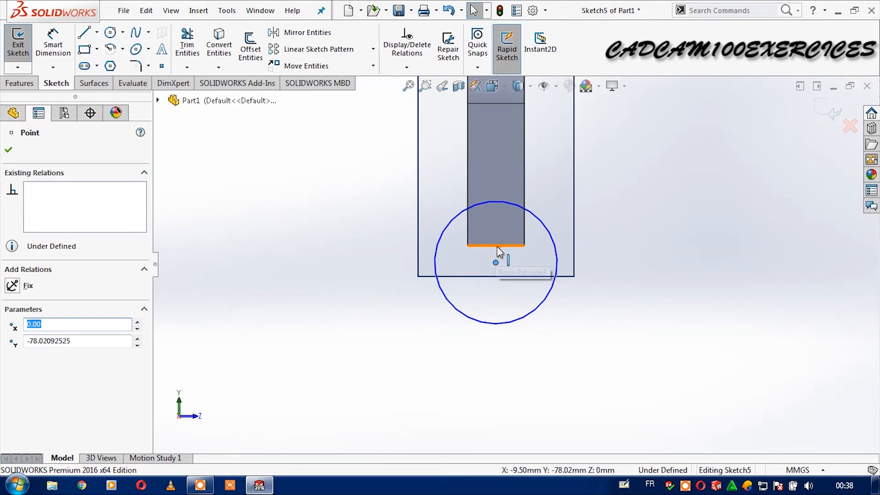
{"action": "left_click", "coordinate": [496, 247], "text": "ctrl"}
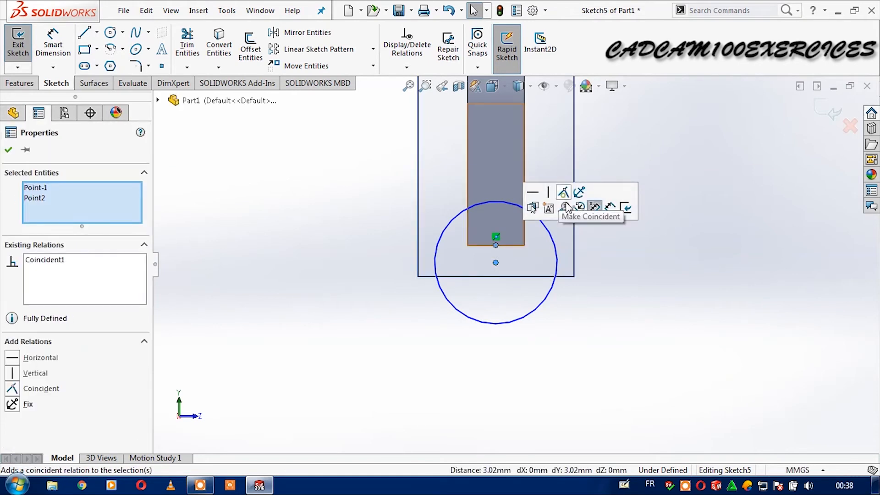
{"action": "left_click", "coordinate": [562, 191]}
Step: Dimension the circle's diameter and set it to 12 mm
{"action": "left_click", "coordinate": [72, 53]}
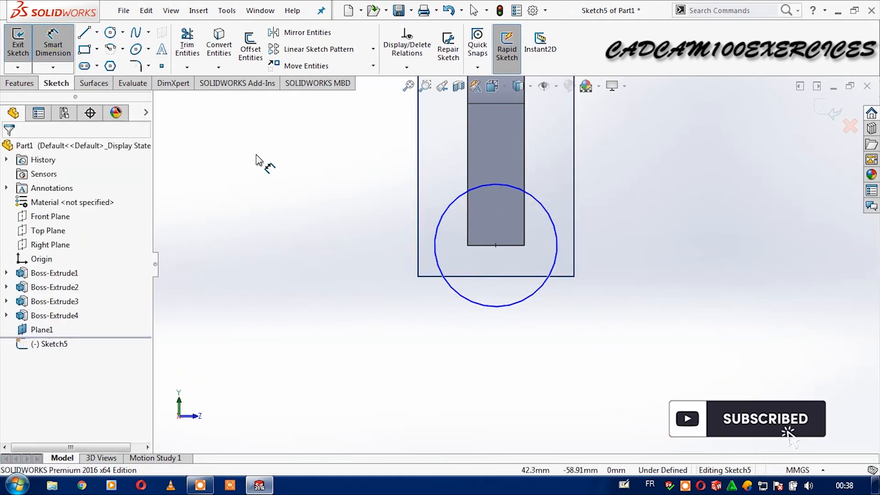
{"action": "left_click", "coordinate": [449, 210]}
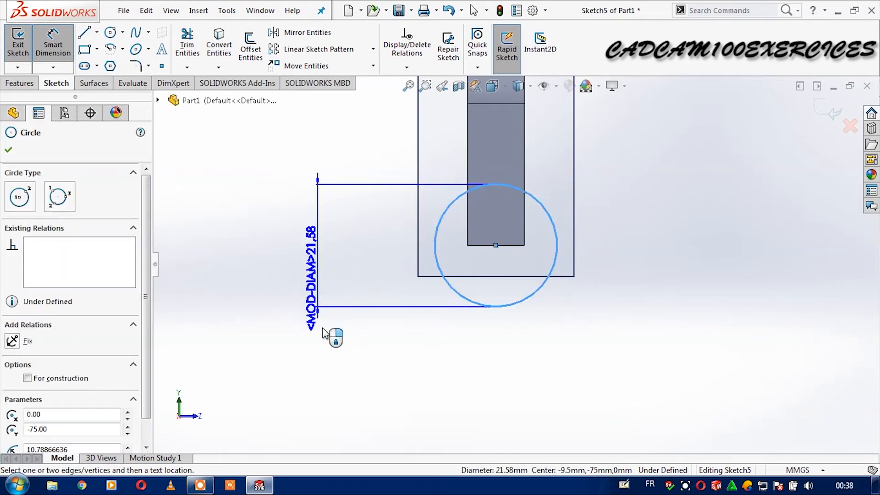
{"action": "left_click", "coordinate": [345, 351]}
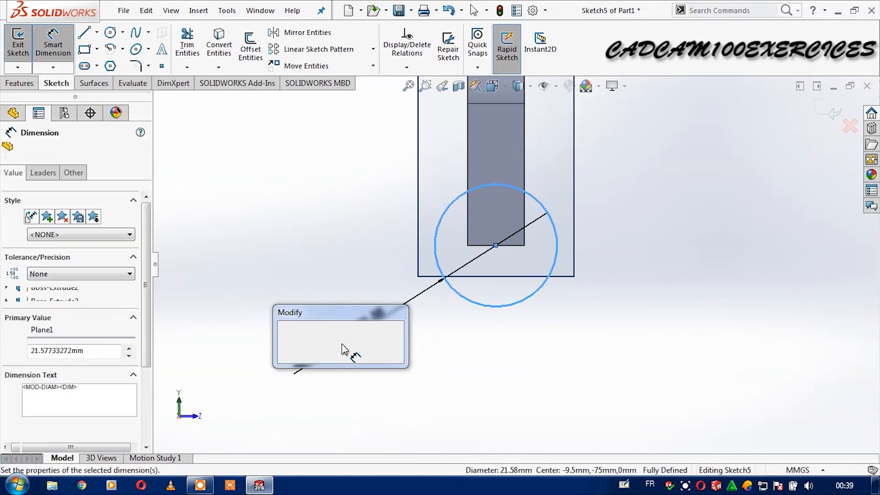
{"action": "left_click_drag", "start_coordinate": [338, 320], "coordinate": [313, 194]}
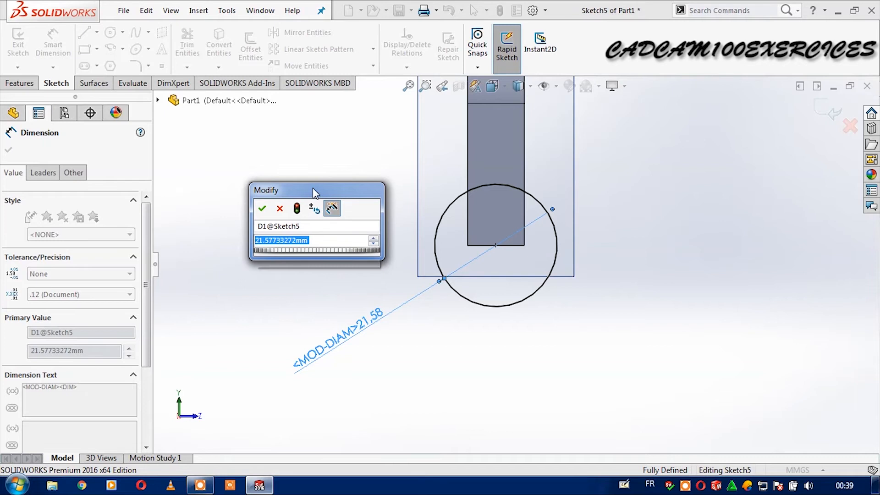
{"action": "type", "text": "10"}
{"action": "left_click", "coordinate": [298, 210]}
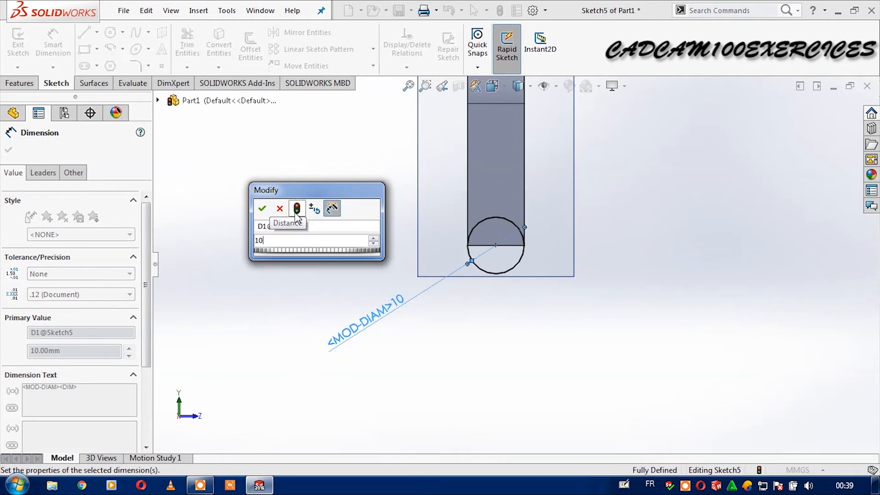
{"action": "double_click", "coordinate": [286, 243]}
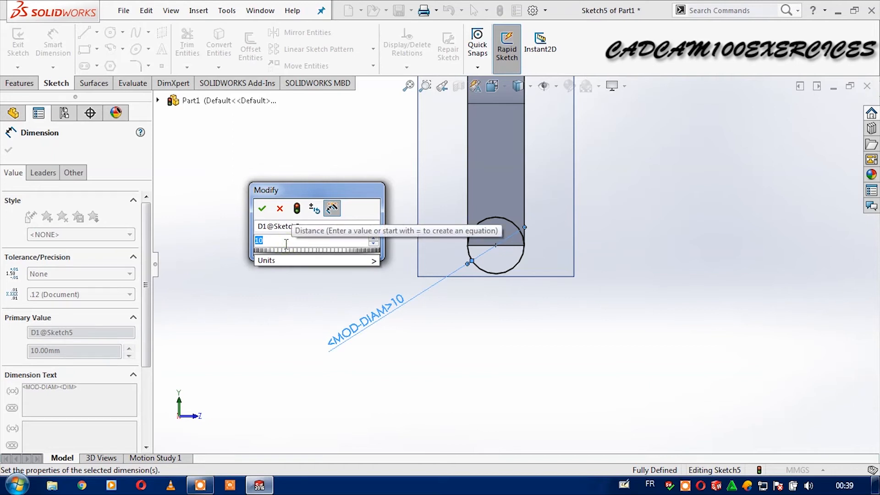
{"action": "type", "text": "12"}
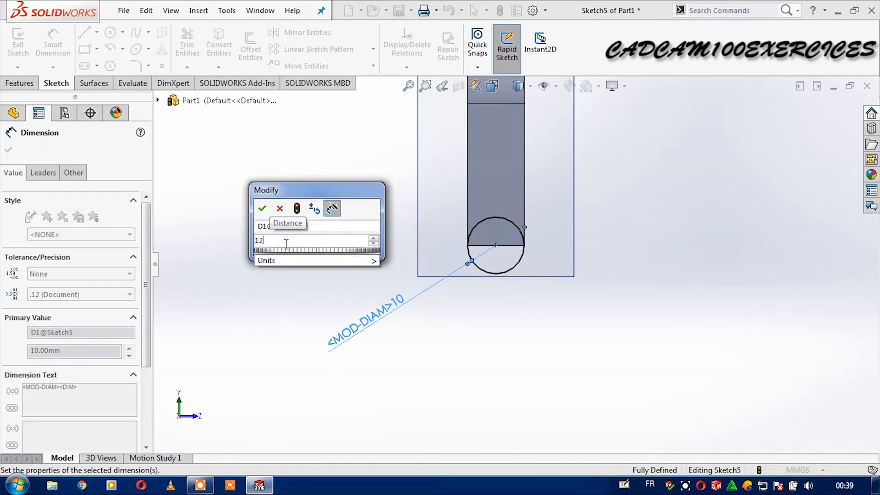
{"action": "left_click", "coordinate": [298, 211]}
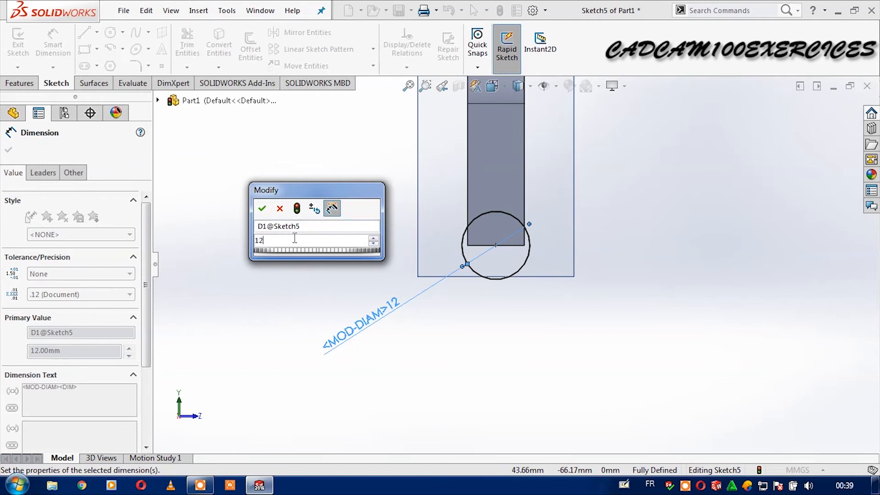
{"action": "left_click", "coordinate": [261, 208]}
Step: Extrude the circle 13 mm Blind through the end of the fork leg, merging the result
{"action": "key", "text": "ctrl+1"}
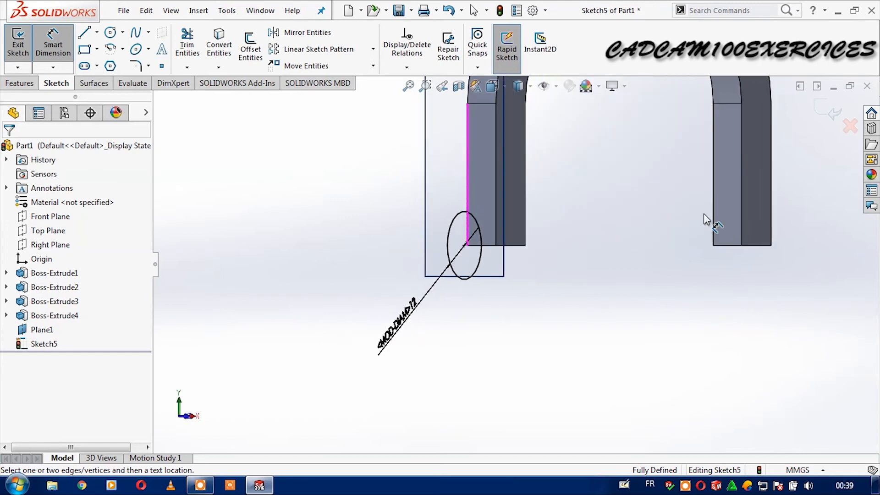
{"action": "right_click", "coordinate": [41, 334]}
{"action": "left_click", "coordinate": [227, 275]}
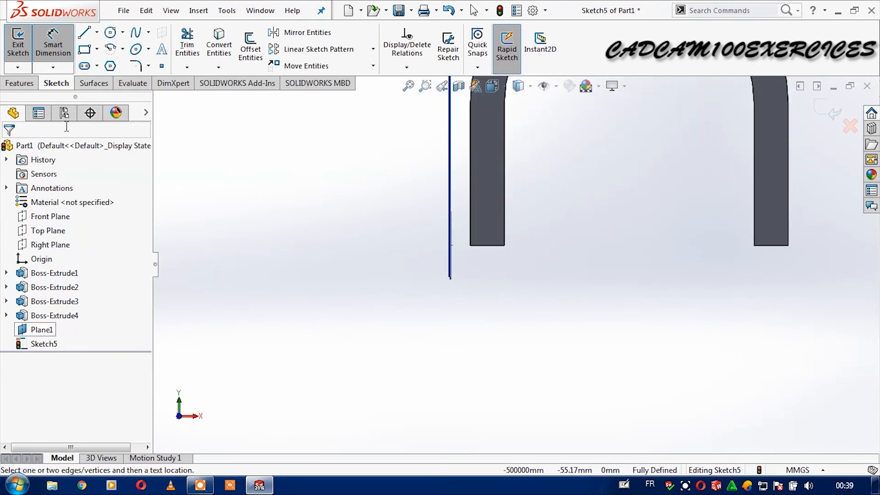
{"action": "left_click", "coordinate": [34, 84]}
{"action": "left_click", "coordinate": [23, 44]}
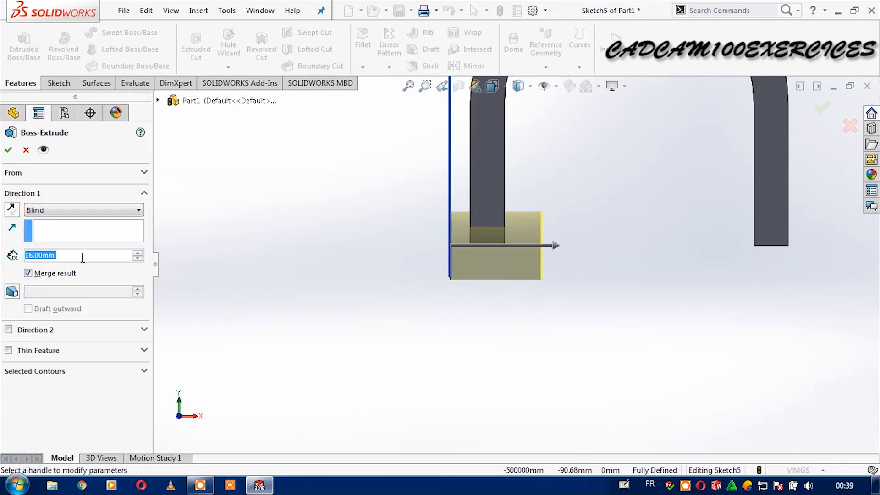
{"action": "type", "text": "13"}
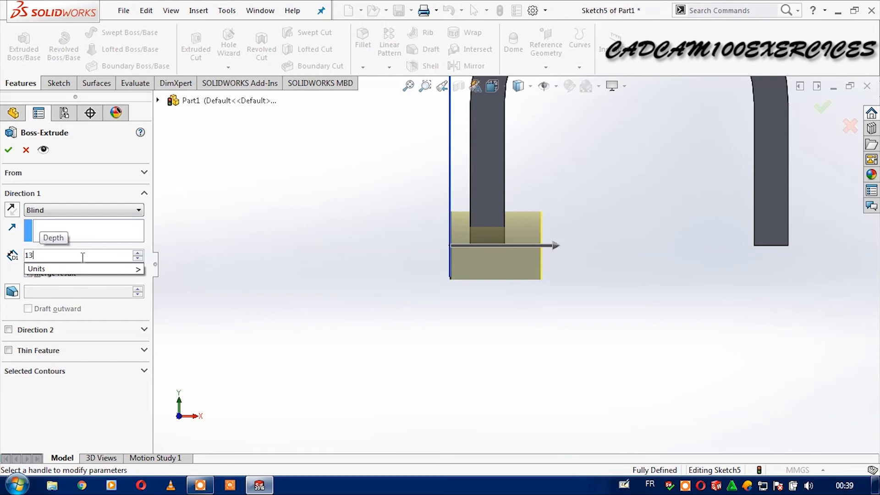
{"action": "left_click", "coordinate": [44, 151]}
{"action": "left_click", "coordinate": [10, 151]}
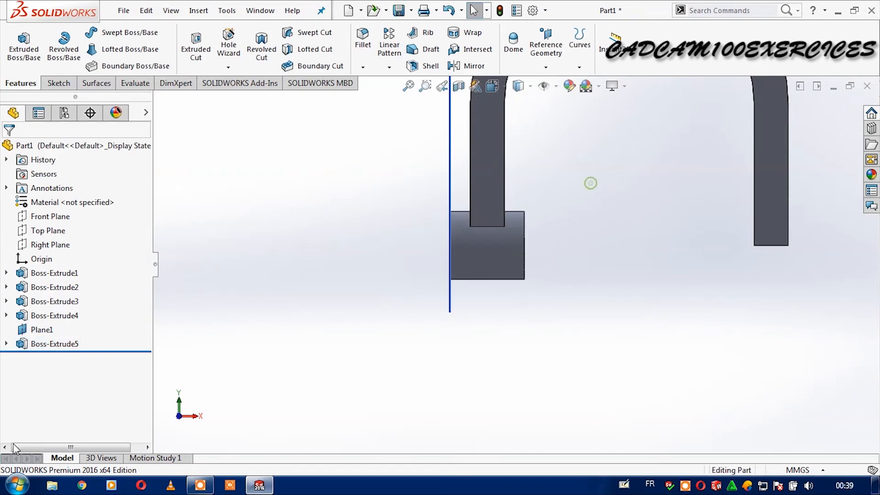
Step: Hide the offset plane used for the fork leg's cylindrical boss
{"action": "right_click", "coordinate": [42, 330]}
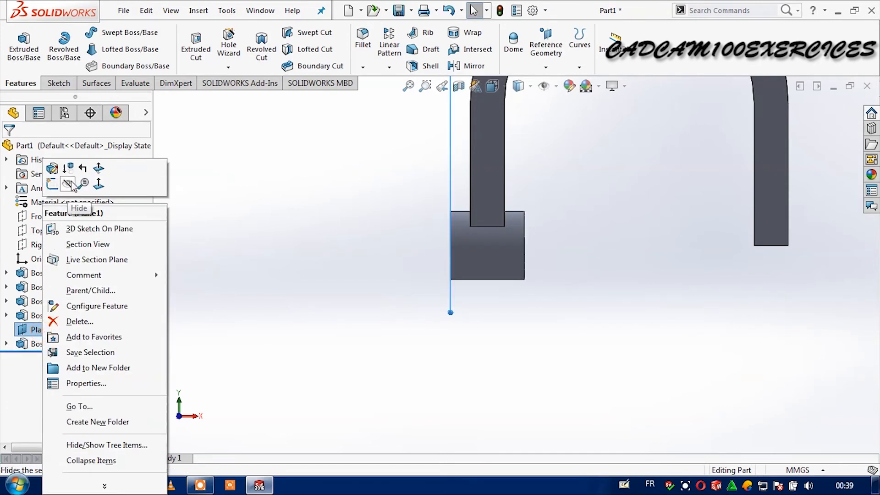
{"action": "left_click", "coordinate": [532, 194]}
Step: Examine the fork legs, the new cylindrical boss and the whole part from several angles
{"action": "scroll", "coordinate": [579, 169], "scroll_direction": "up", "scroll_amount": 3}
{"action": "key", "text": "Right"}
{"action": "key", "text": "Right"}
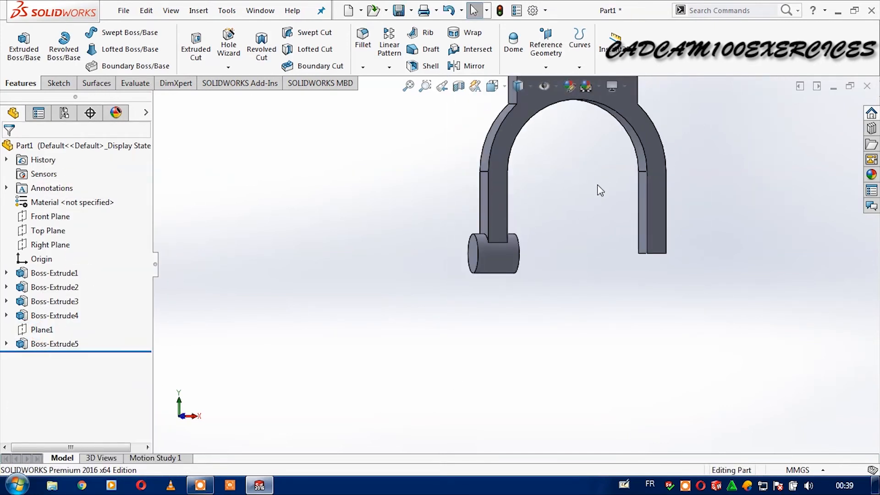
{"action": "key", "text": "Left"}
{"action": "key", "text": "Left"}
{"action": "key", "text": "Left"}
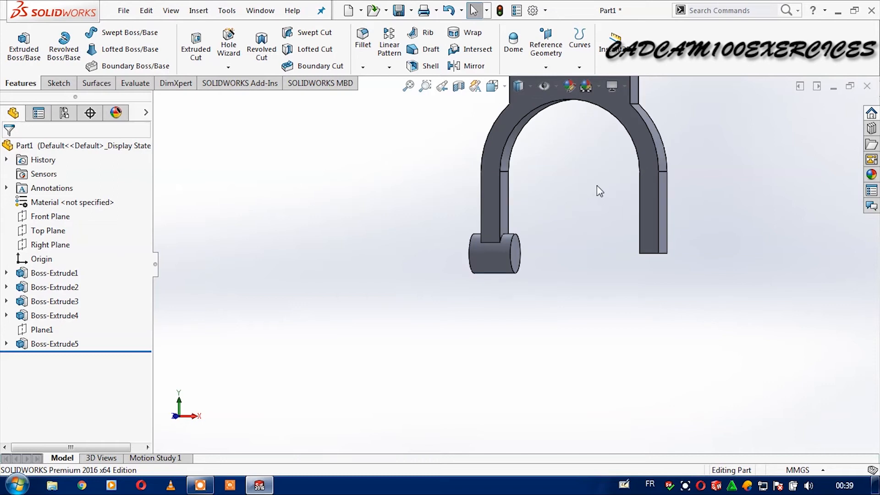
{"action": "key", "text": "Right"}
{"action": "key", "text": "Right"}
{"action": "scroll", "coordinate": [589, 199], "scroll_direction": "up", "scroll_amount": 5}
{"action": "scroll", "coordinate": [576, 214], "scroll_direction": "down", "scroll_amount": 3}
{"action": "scroll", "coordinate": [541, 170], "scroll_direction": "up", "scroll_amount": 4}
{"action": "scroll", "coordinate": [528, 178], "scroll_direction": "down", "scroll_amount": 3}
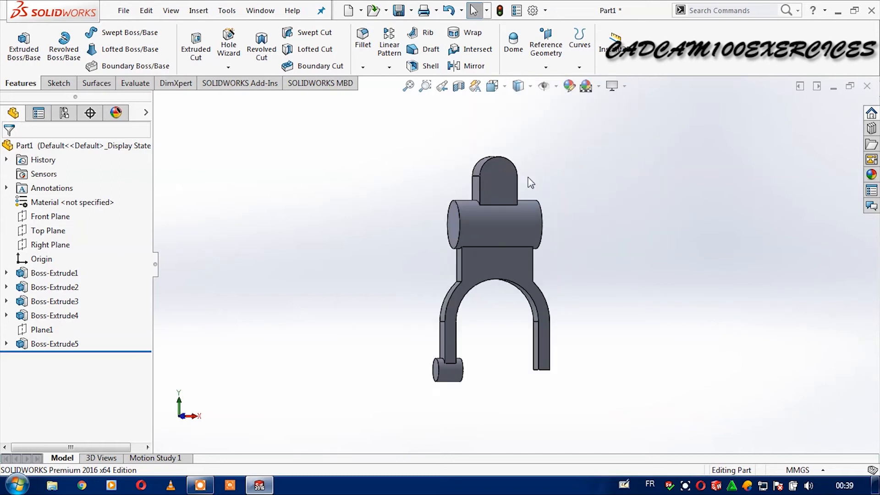
{"action": "scroll", "coordinate": [524, 255], "scroll_direction": "down", "scroll_amount": 1}
{"action": "scroll", "coordinate": [534, 340], "scroll_direction": "up", "scroll_amount": 2}
{"action": "scroll", "coordinate": [508, 360], "scroll_direction": "down", "scroll_amount": 3}
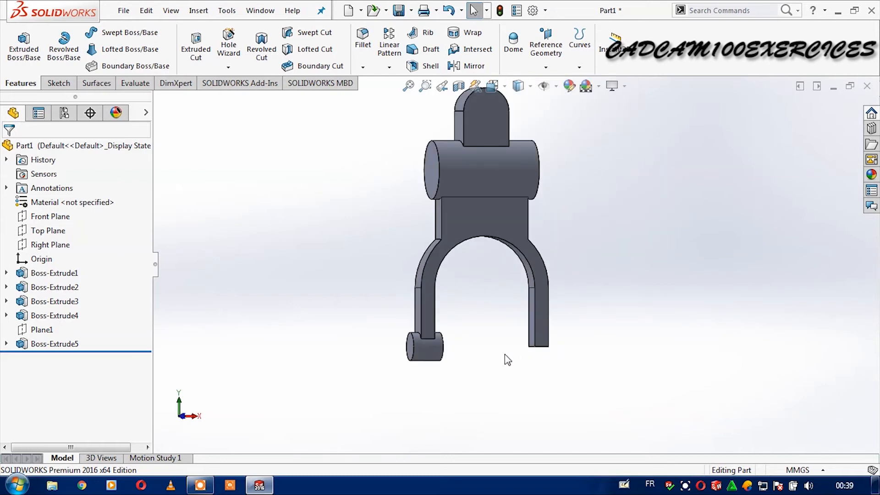
{"action": "key", "text": "Left"}
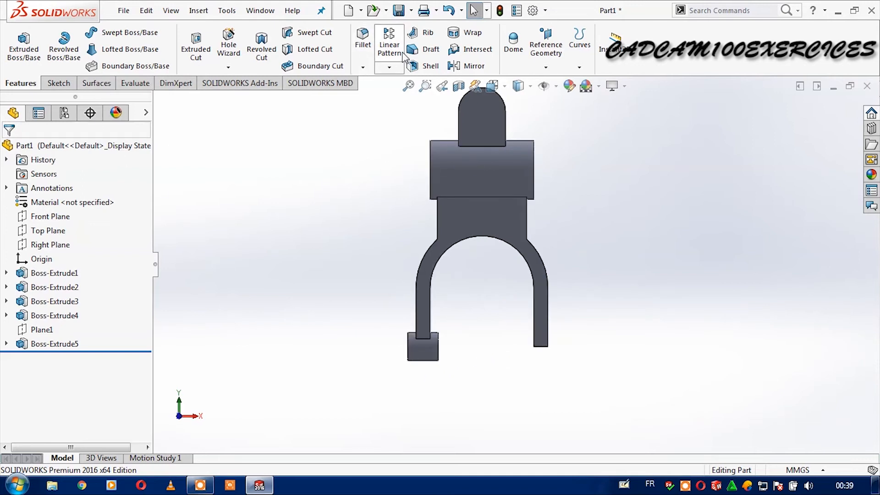
Step: Start a reference plane using the main cylinder's circular end face as the first reference
{"action": "left_click", "coordinate": [546, 48]}
{"action": "left_click", "coordinate": [557, 83]}
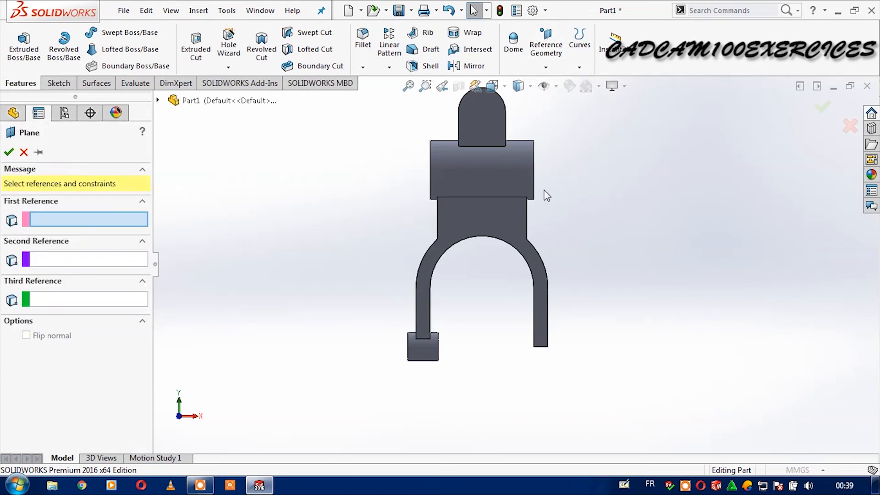
{"action": "key", "text": "Right"}
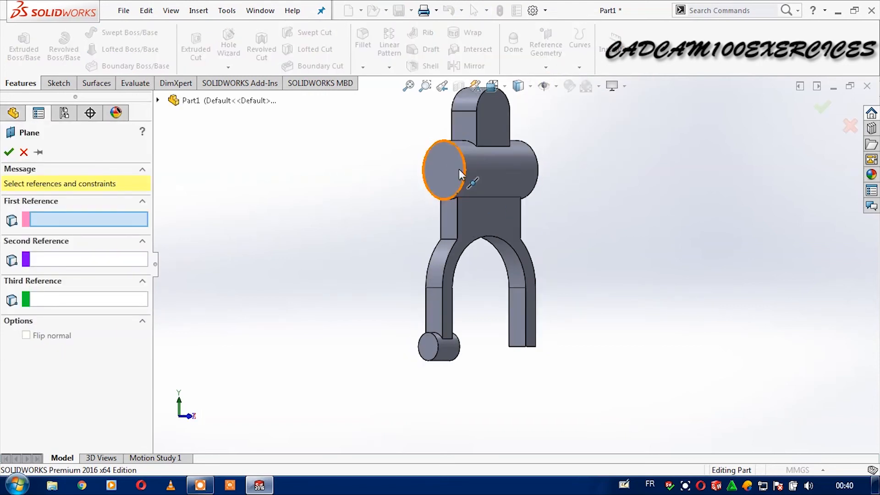
{"action": "left_click", "coordinate": [459, 169]}
{"action": "key", "text": "Left"}
{"action": "left_click", "coordinate": [608, 164]}
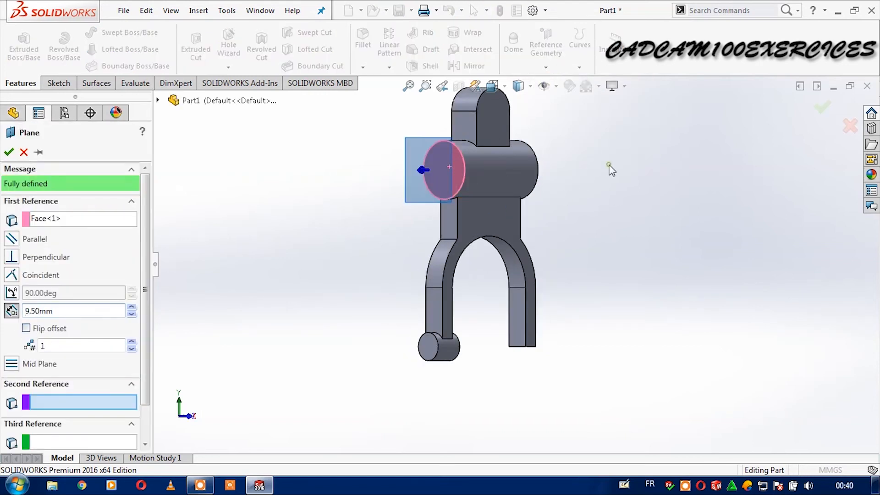
{"action": "key", "text": "Left"}
{"action": "key", "text": "Left"}
{"action": "key", "text": "Left"}
{"action": "key", "text": "Left"}
{"action": "key", "text": "Right"}
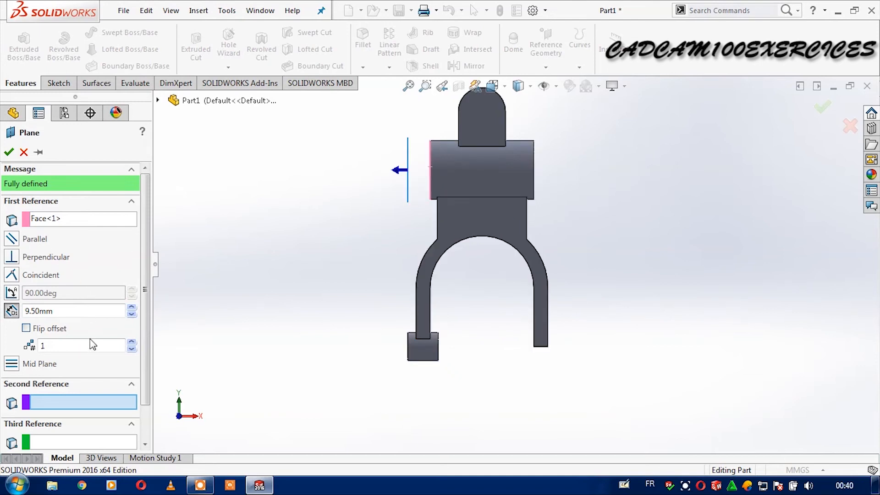
Step: Set the plane's offset to 22 mm and flip it inward to the middle of the main cylinder
{"action": "left_click", "coordinate": [87, 312]}
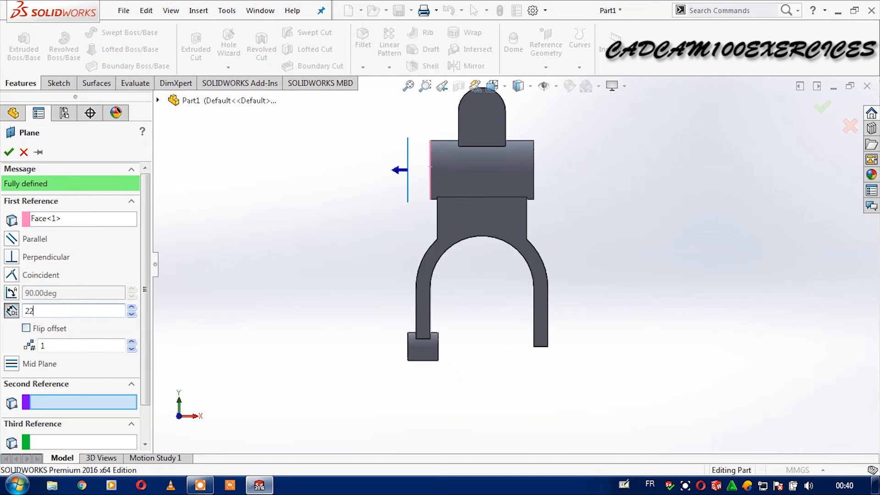
{"action": "left_click", "coordinate": [271, 237]}
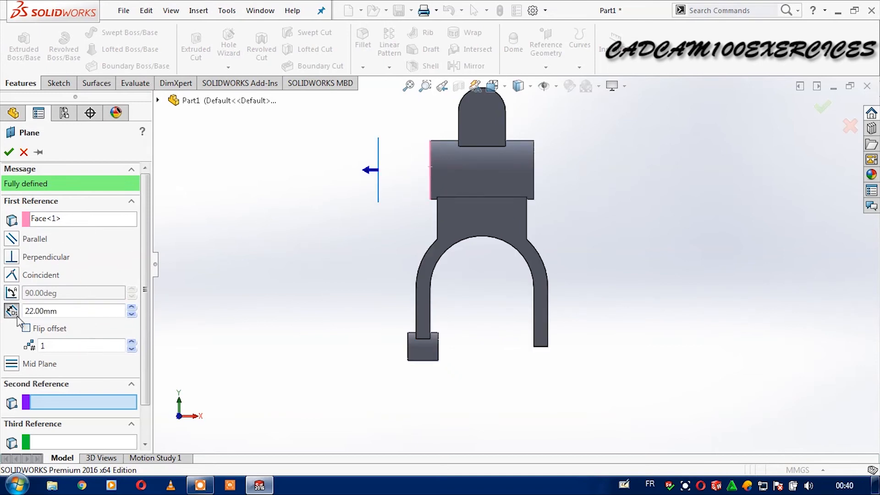
{"action": "left_click", "coordinate": [26, 328]}
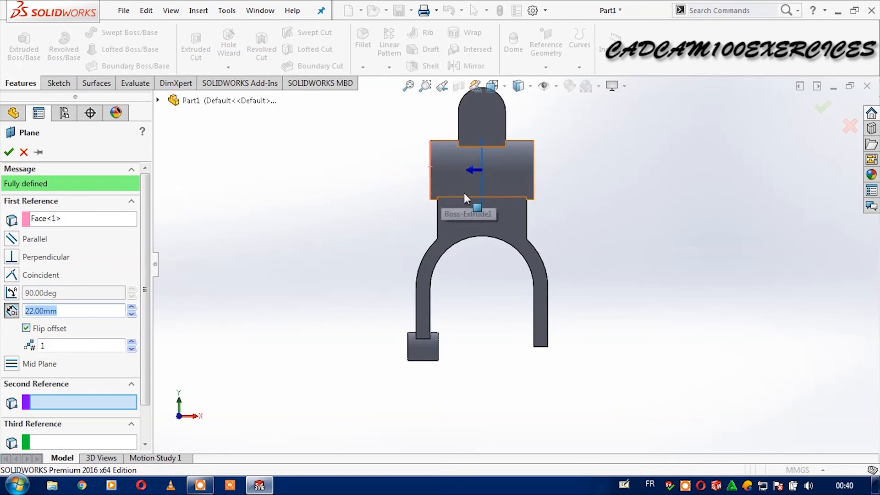
{"action": "left_click", "coordinate": [9, 152]}
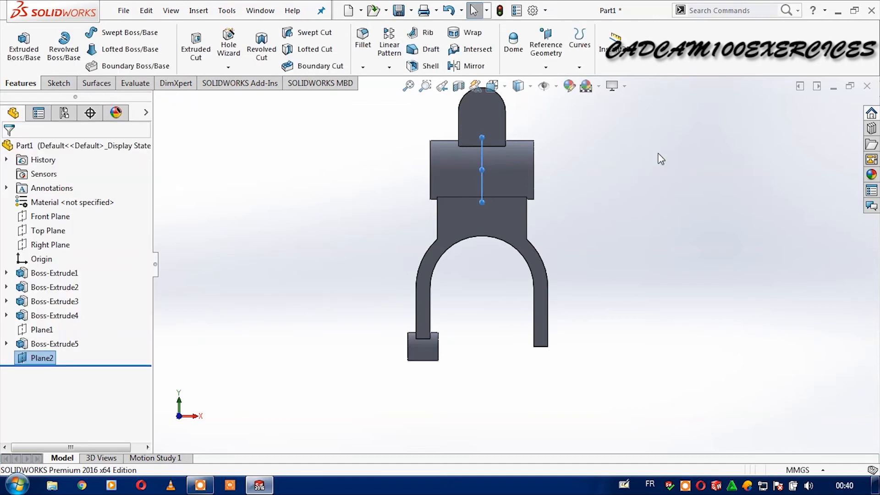
Step: Mirror the fork leg's cylindrical boss about the new mid-cylinder plane onto the other leg
{"action": "left_click", "coordinate": [468, 66]}
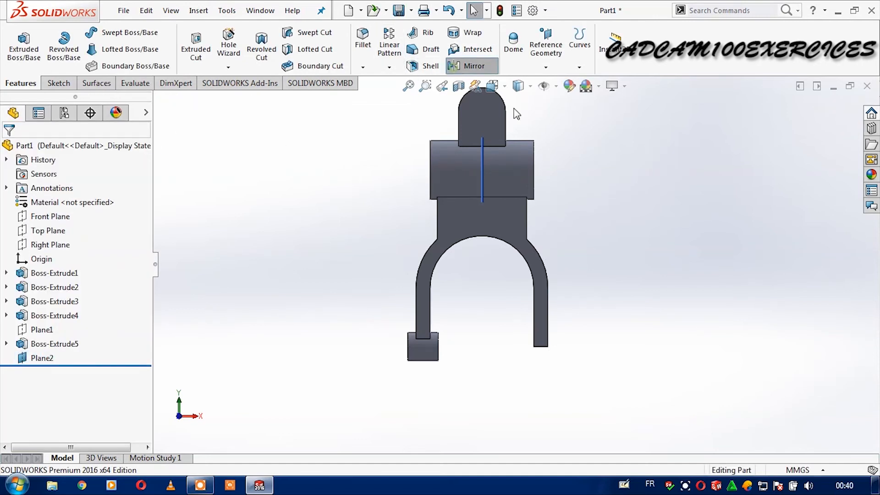
{"action": "left_click", "coordinate": [482, 176]}
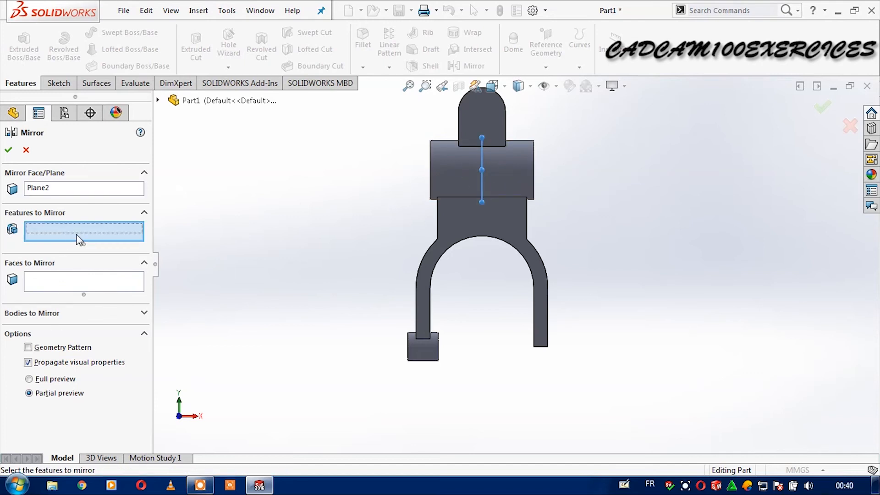
{"action": "left_click", "coordinate": [158, 100]}
{"action": "left_click", "coordinate": [211, 299]}
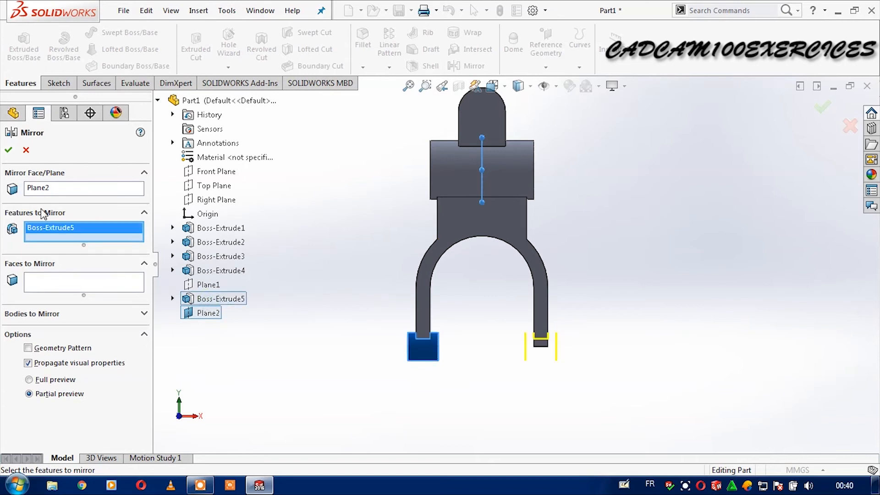
{"action": "left_click", "coordinate": [11, 152]}
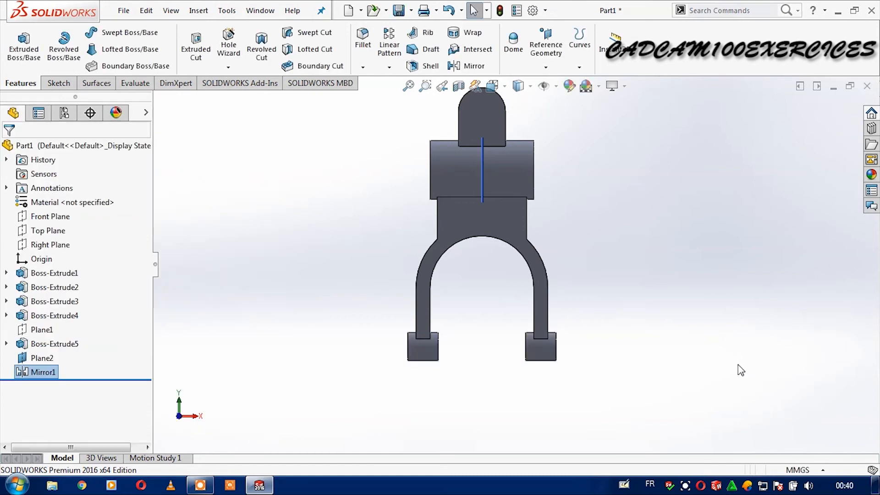
{"action": "left_click", "coordinate": [709, 363]}
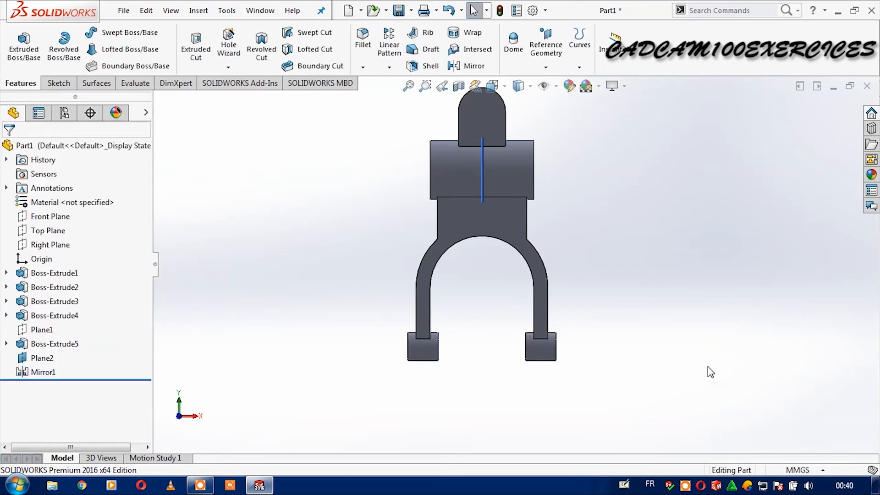
Step: Switch to the side view and hide the mid-cylinder reference plane
{"action": "key", "text": "ctrl+4"}
{"action": "left_click", "coordinate": [590, 193]}
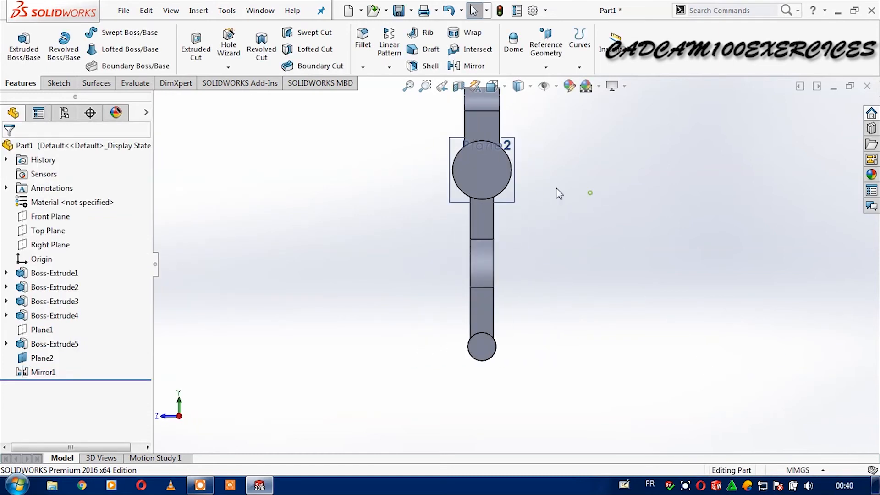
{"action": "right_click", "coordinate": [510, 147]}
{"action": "left_click", "coordinate": [548, 122]}
{"action": "scroll", "coordinate": [488, 165], "scroll_direction": "down", "scroll_amount": 3}
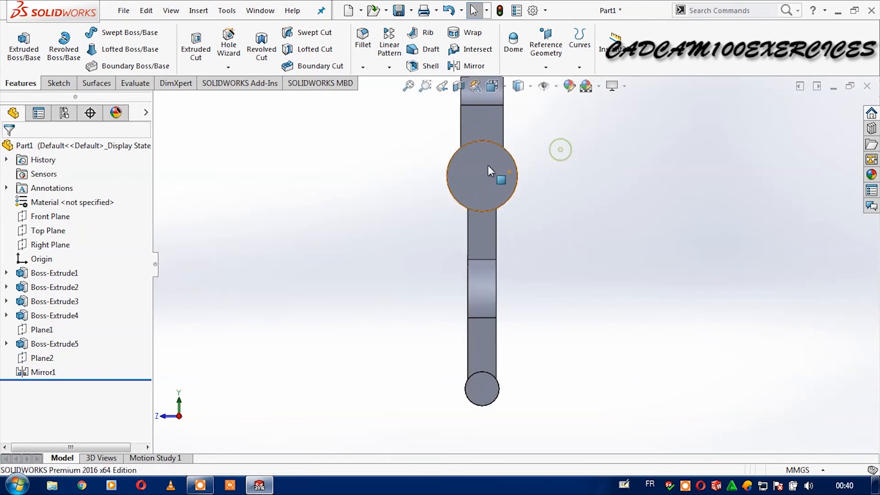
Step: Sketch a circle about 17 mm in diameter on the main cylinder's end face, centred on the origin
{"action": "scroll", "coordinate": [495, 153], "scroll_direction": "up", "scroll_amount": 5}
{"action": "scroll", "coordinate": [494, 153], "scroll_direction": "down", "scroll_amount": 6}
{"action": "scroll", "coordinate": [540, 421], "scroll_direction": "up", "scroll_amount": 3}
{"action": "scroll", "coordinate": [540, 421], "scroll_direction": "down", "scroll_amount": 3}
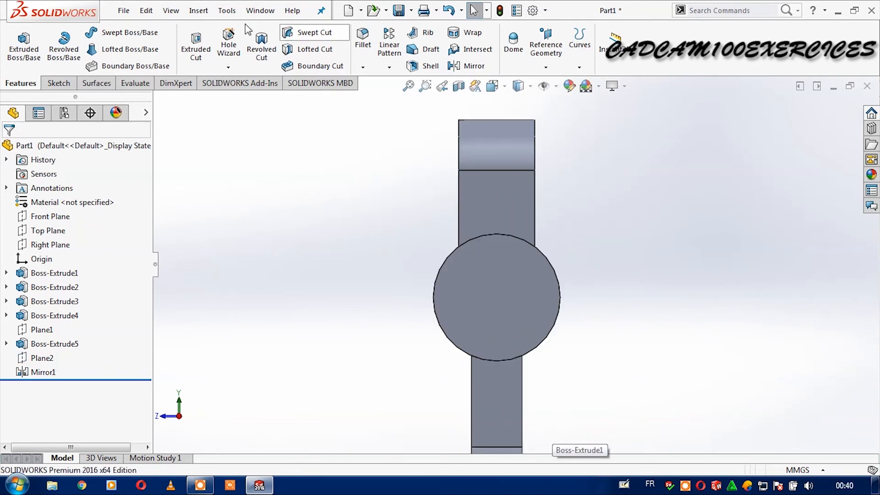
{"action": "left_click", "coordinate": [59, 83]}
{"action": "left_click", "coordinate": [110, 32]}
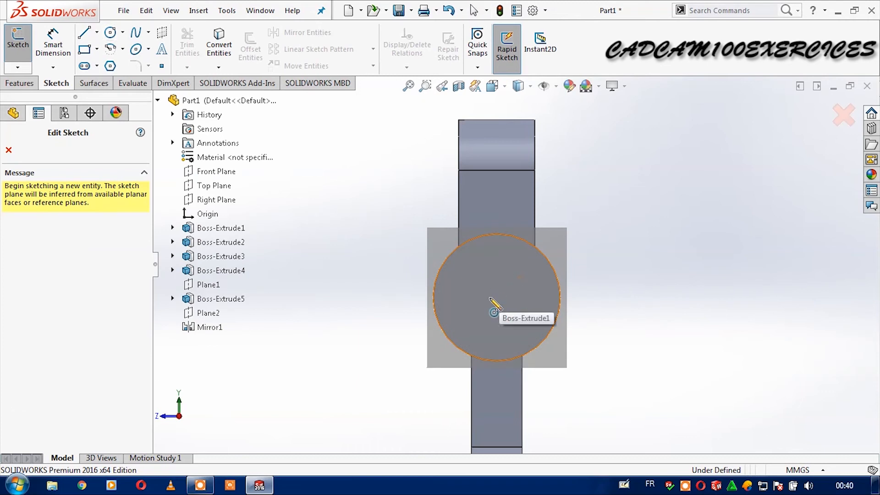
{"action": "left_click", "coordinate": [222, 199]}
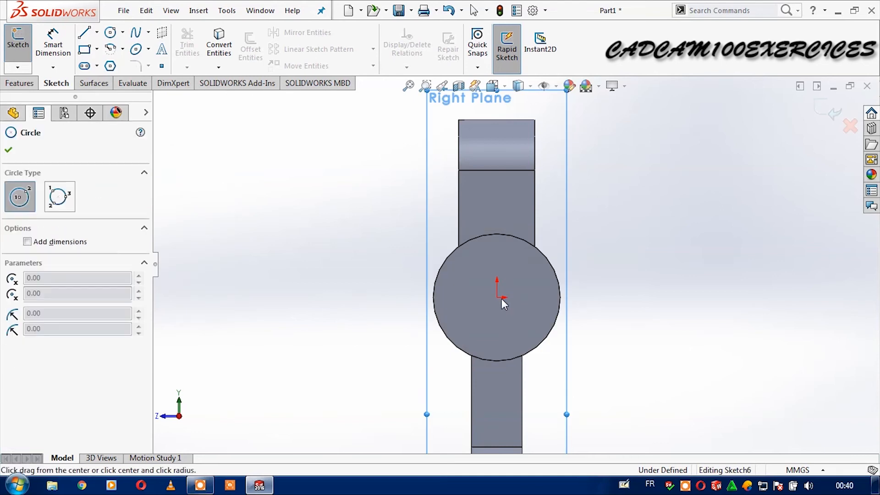
{"action": "left_click", "coordinate": [497, 297]}
{"action": "left_click", "coordinate": [530, 274]}
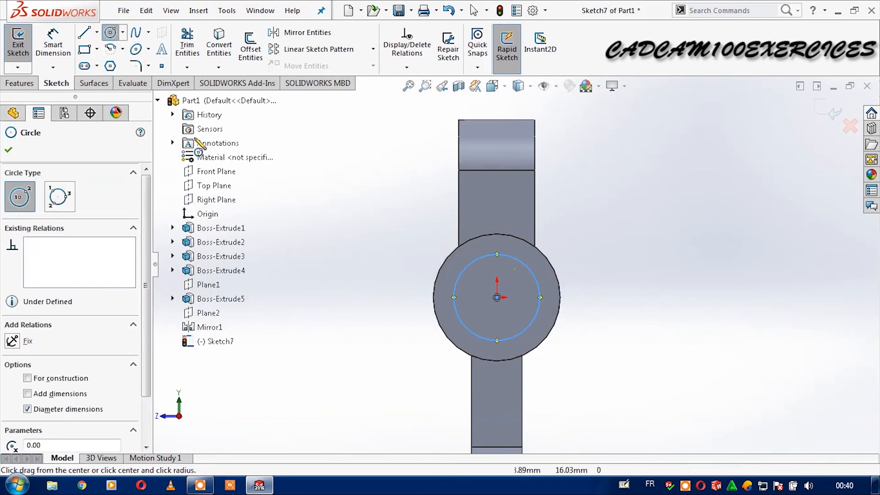
Step: Dimension the circle's diameter and set it to 15.8 mm
{"action": "key", "text": "Escape"}
{"action": "left_click", "coordinate": [53, 44]}
{"action": "left_click", "coordinate": [541, 298]}
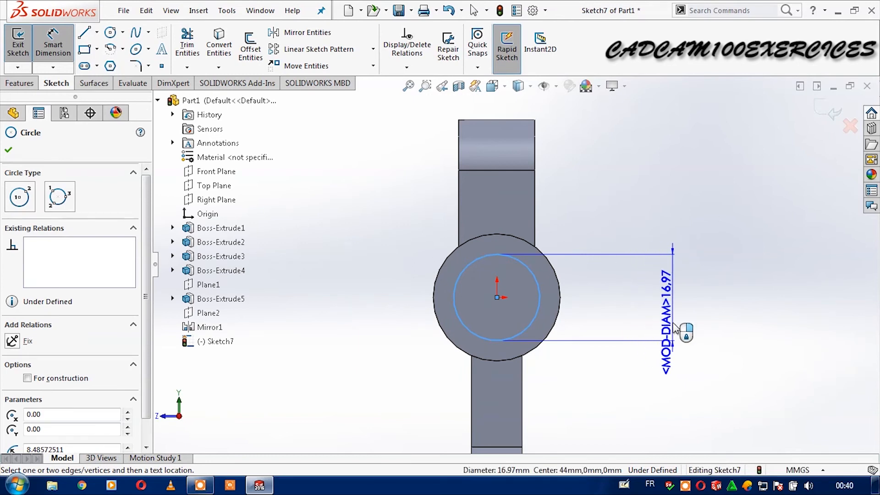
{"action": "left_click", "coordinate": [675, 329]}
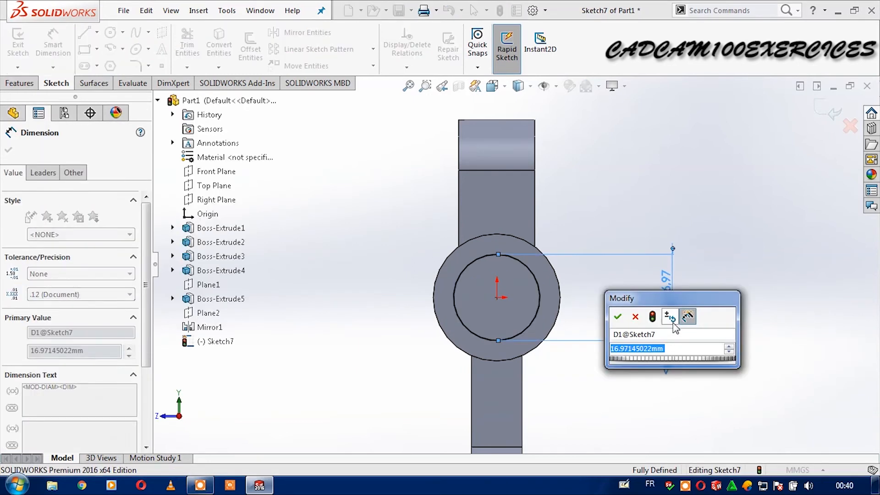
{"action": "type", "text": "15"}
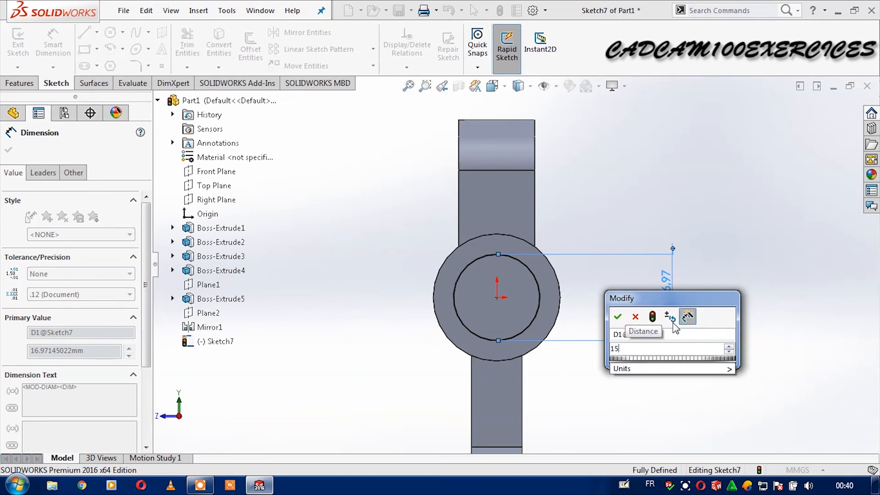
{"action": "type", "text": ".8"}
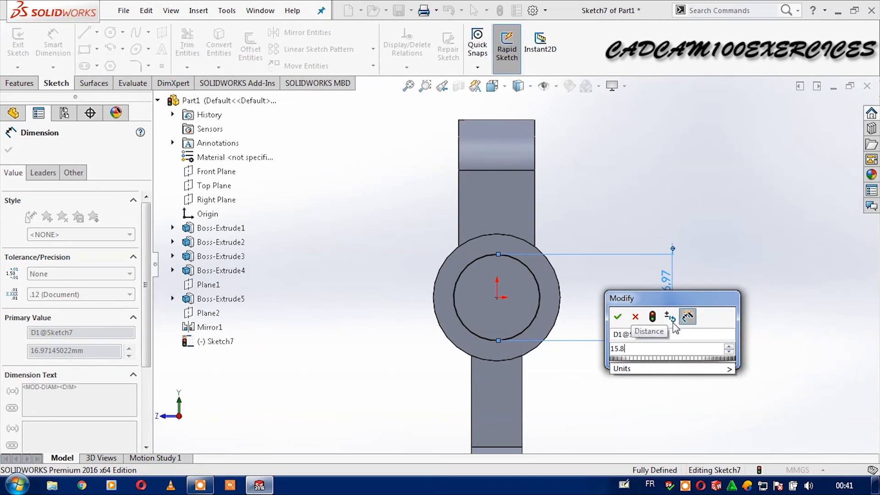
{"action": "key", "text": "Return"}
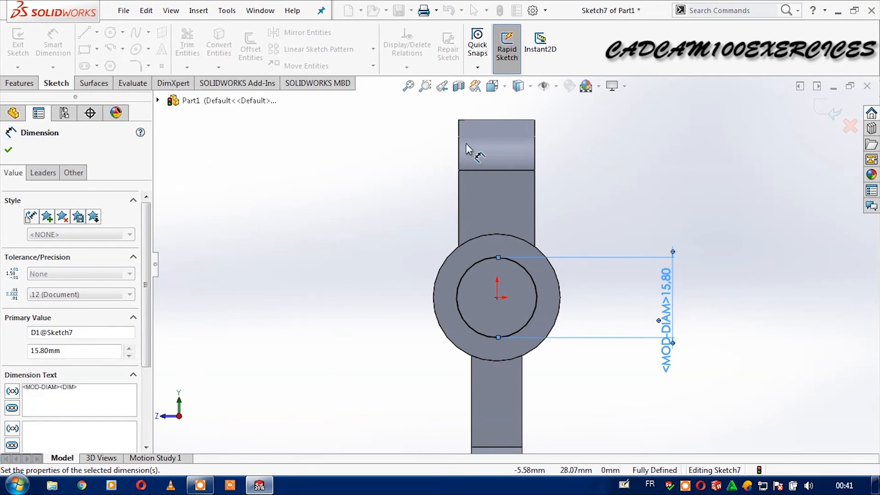
Step: Sketch an upright rectangle about 6 mm wide from inside the circle to above the arched boss
{"action": "scroll", "coordinate": [490, 133], "scroll_direction": "up", "scroll_amount": 1}
{"action": "scroll", "coordinate": [493, 122], "scroll_direction": "down", "scroll_amount": 2}
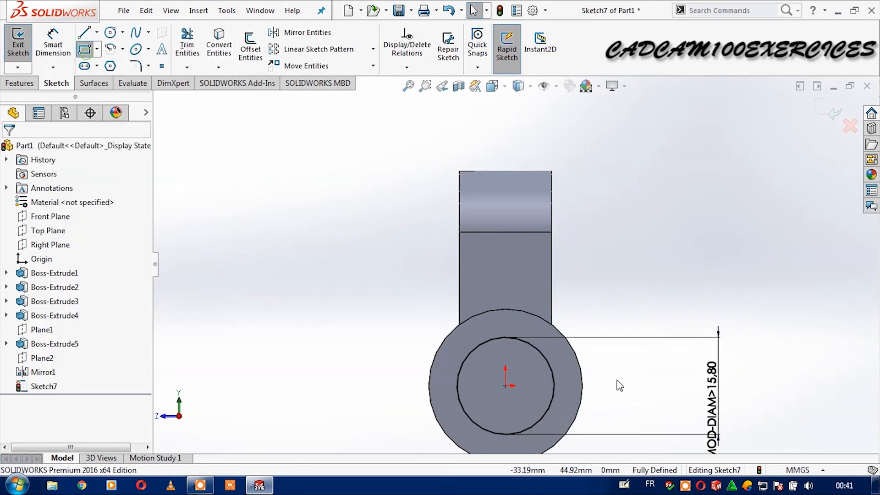
{"action": "left_click", "coordinate": [492, 347]}
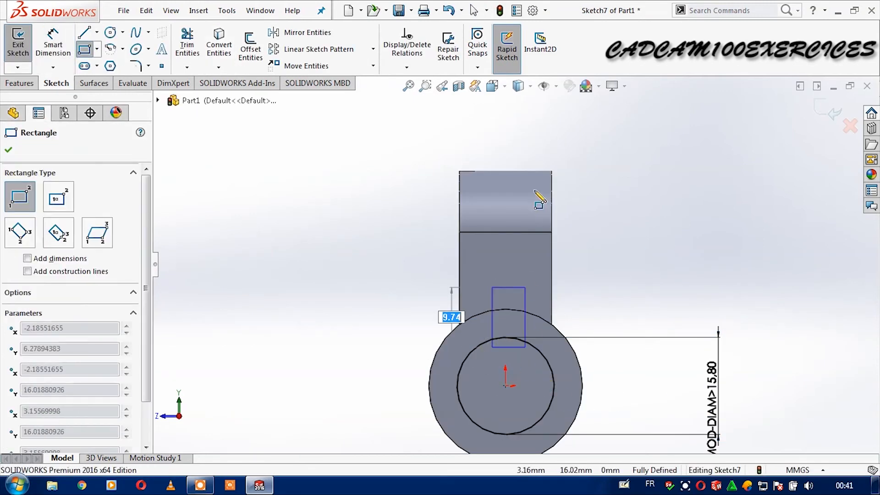
{"action": "left_click", "coordinate": [530, 136]}
{"action": "key", "text": "Escape"}
Step: Centre the rectangle horizontally over the origin by aligning its edge midpoint with the circle's centre
{"action": "left_click", "coordinate": [511, 137]}
{"action": "left_click", "coordinate": [506, 387]}
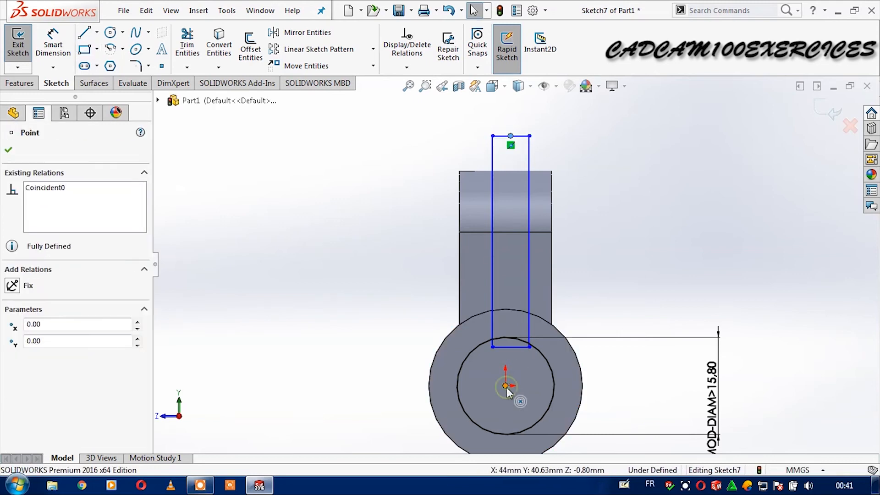
{"action": "left_click", "coordinate": [512, 347], "text": "ctrl"}
{"action": "left_click", "coordinate": [564, 338]}
{"action": "left_click", "coordinate": [664, 219]}
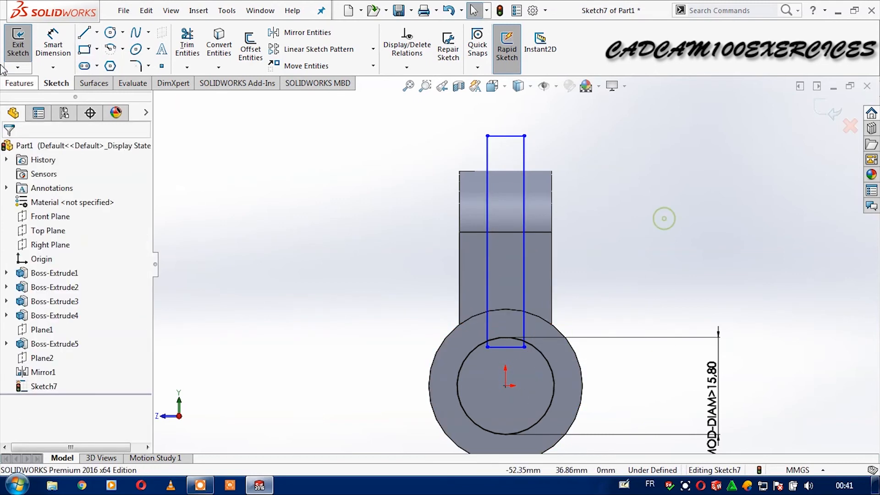
Step: Dimension the slot rectangle's short upper edge and set its width to 5 mm
{"action": "left_click", "coordinate": [62, 41]}
{"action": "left_click", "coordinate": [518, 143]}
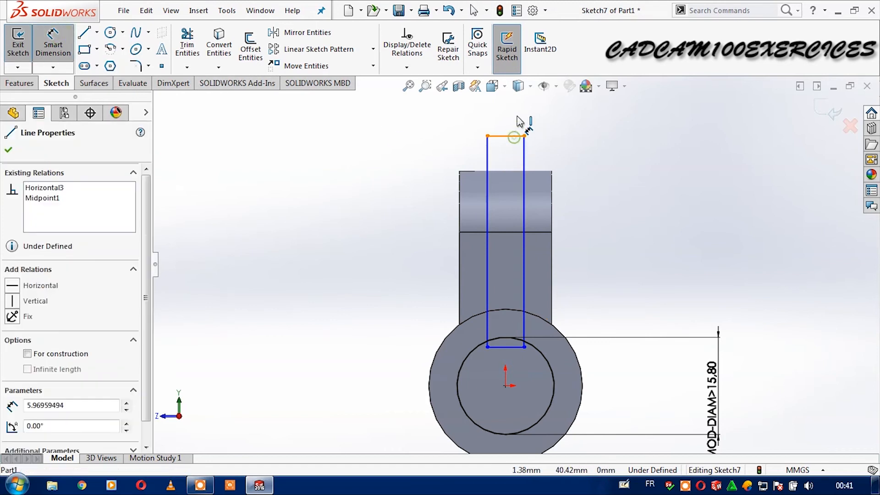
{"action": "left_click", "coordinate": [519, 112]}
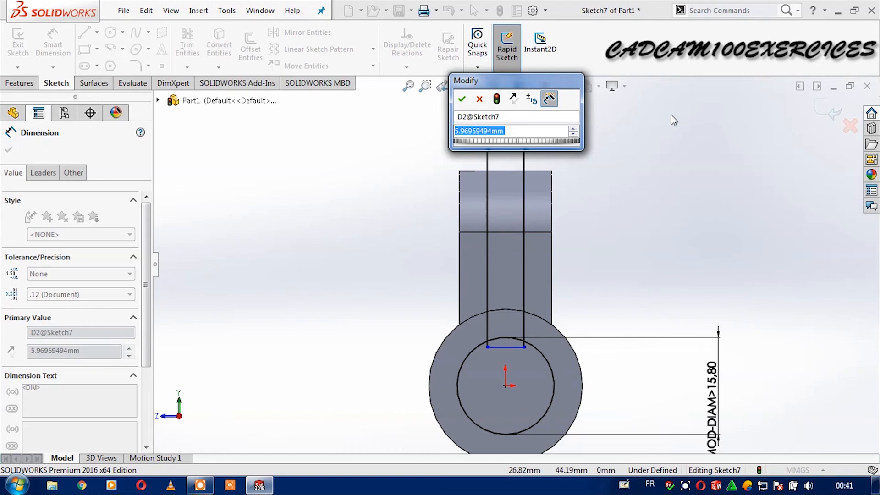
{"action": "key", "text": "Right"}
{"action": "key", "text": "BackSpace"}
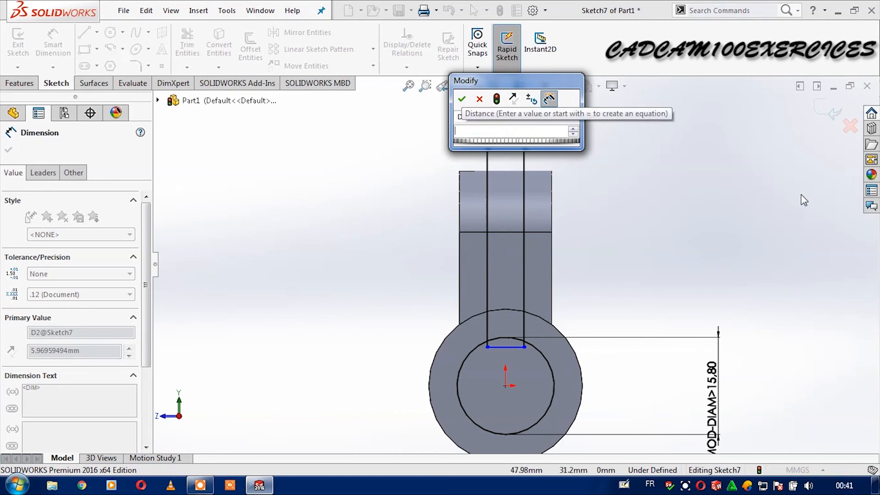
{"action": "type", "text": "5"}
{"action": "left_click", "coordinate": [500, 101]}
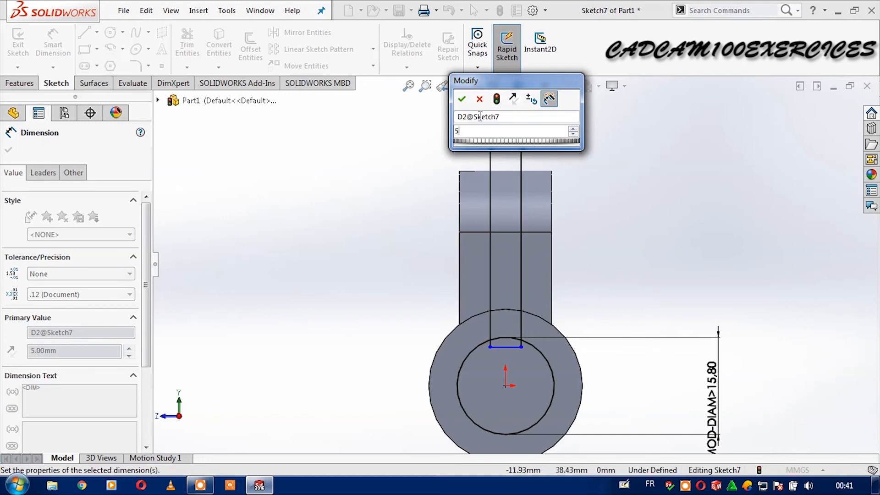
{"action": "left_click", "coordinate": [464, 100]}
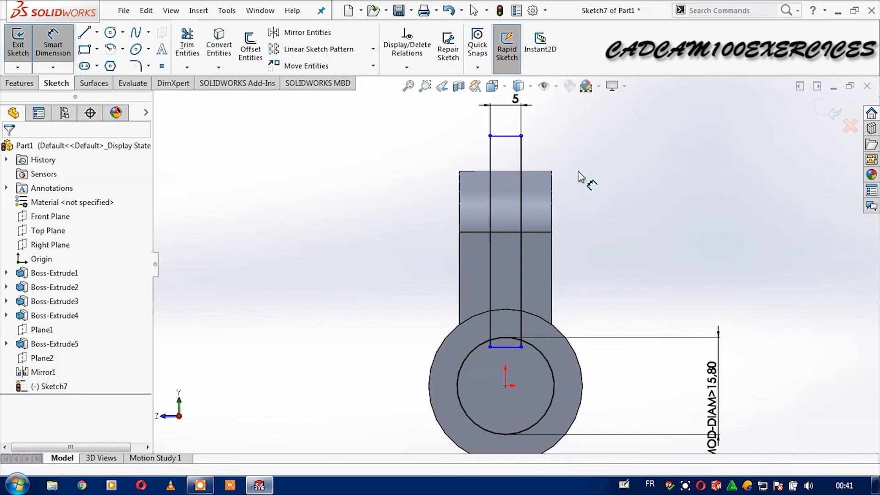
Step: Dimension the distance from the origin to the rectangle's upper edge and set it to 40 mm
{"action": "left_click", "coordinate": [506, 137]}
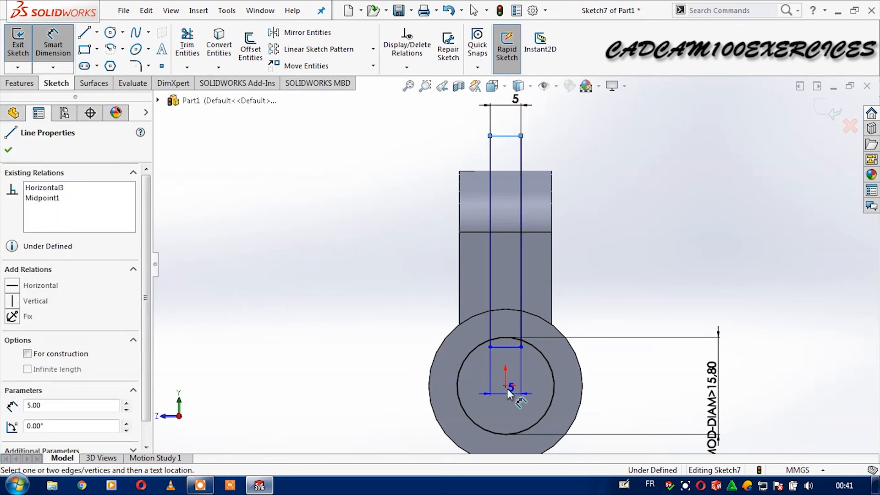
{"action": "left_click", "coordinate": [506, 385]}
{"action": "left_click", "coordinate": [393, 251]}
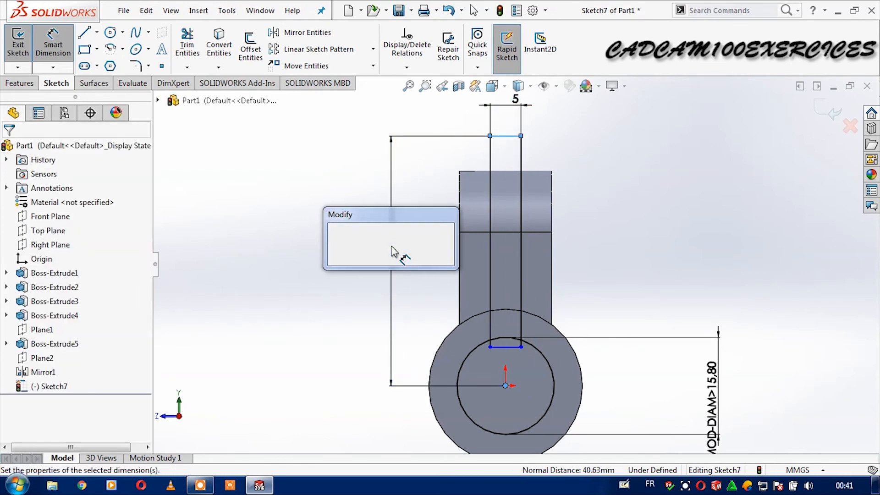
{"action": "type", "text": "40"}
{"action": "key", "text": "Return"}
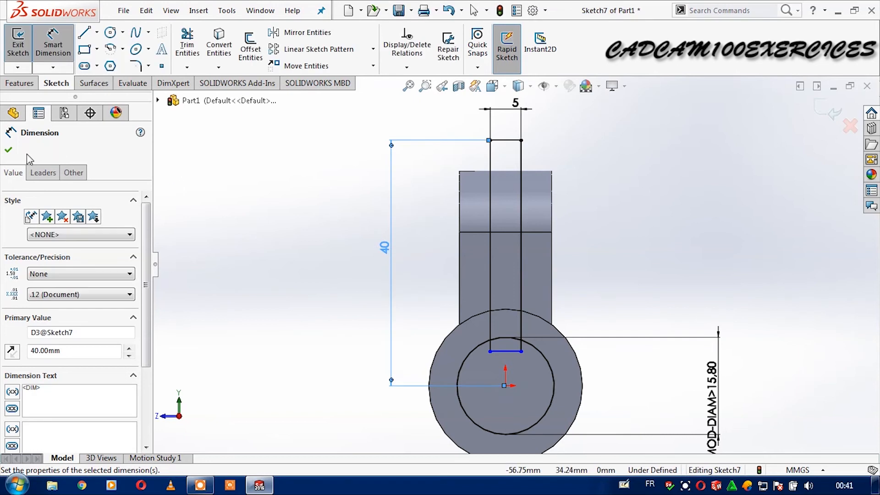
{"action": "left_click", "coordinate": [9, 149]}
Step: Trim the rectangle's lower end and the circle's arc between its sides to form one keyhole-shaped outline
{"action": "left_click", "coordinate": [192, 48]}
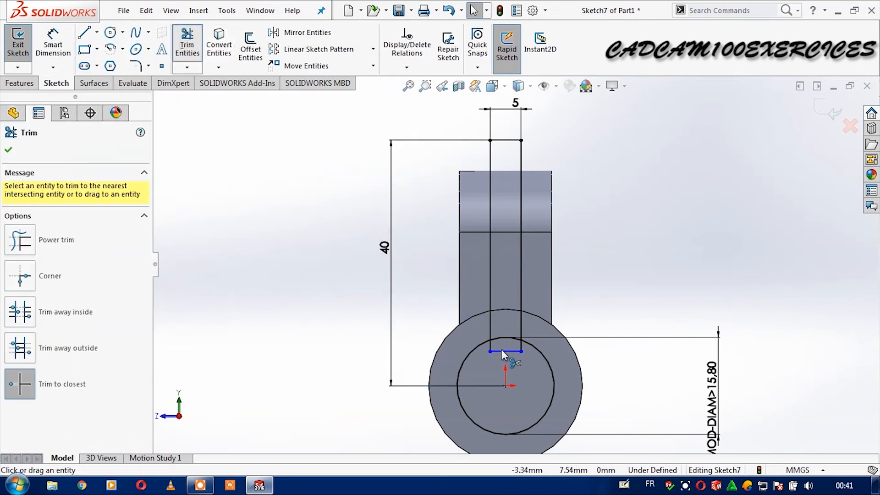
{"action": "left_click", "coordinate": [504, 351]}
{"action": "left_click", "coordinate": [491, 347]}
{"action": "left_click", "coordinate": [505, 339]}
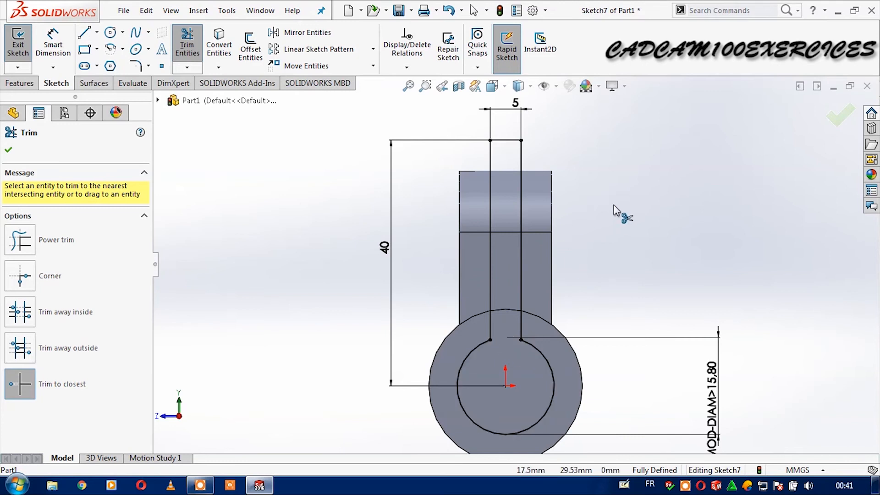
{"action": "key", "text": "Escape"}
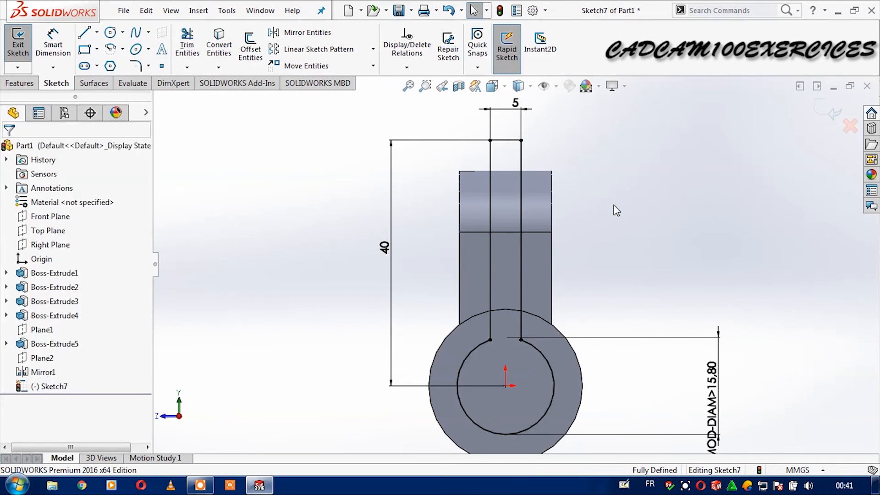
Step: Cut the keyhole outline through the cylinder and arched boss with an Extruded Cut set to Through All - Both
{"action": "key", "text": "ctrl+1"}
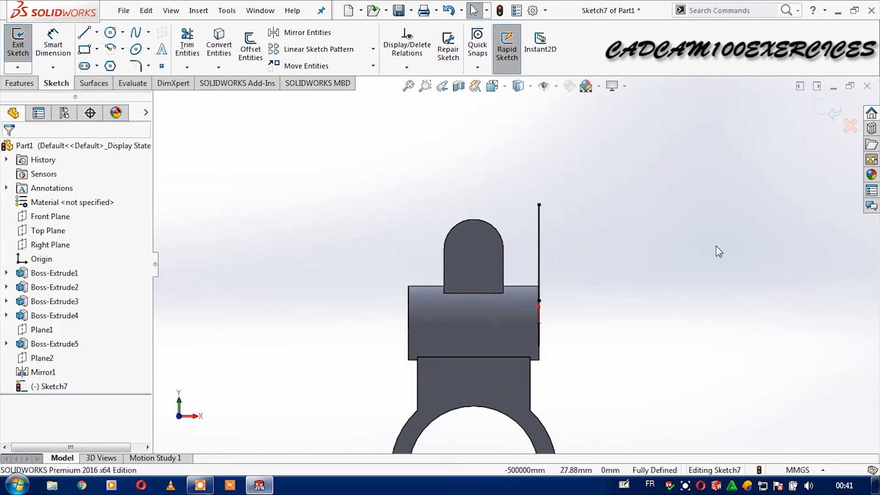
{"action": "left_click", "coordinate": [20, 83]}
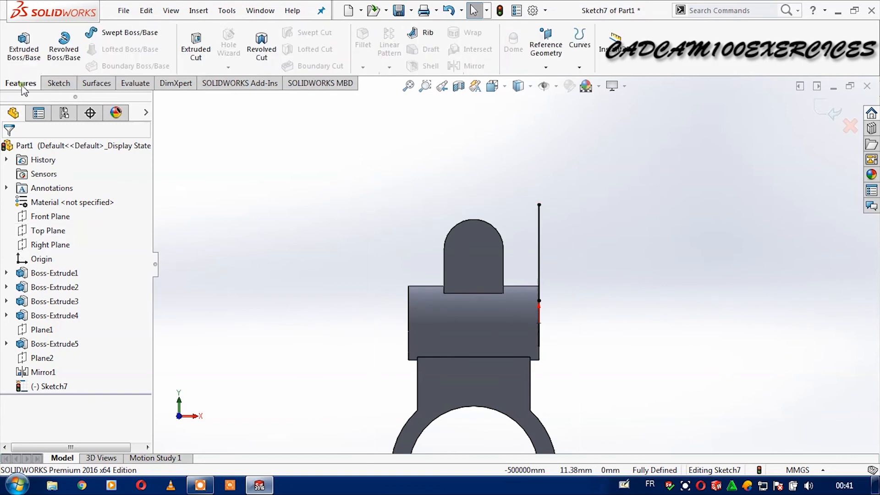
{"action": "left_click", "coordinate": [195, 47]}
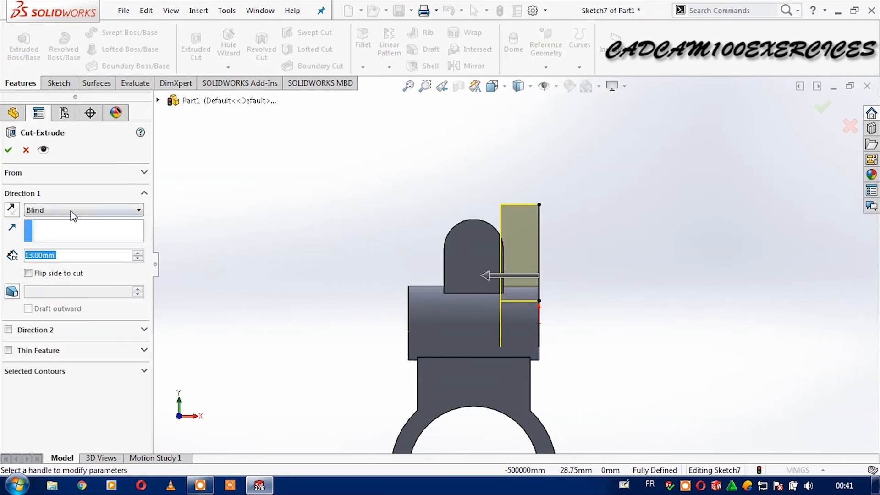
{"action": "left_click", "coordinate": [73, 211]}
{"action": "left_click", "coordinate": [73, 238]}
{"action": "left_click", "coordinate": [12, 148]}
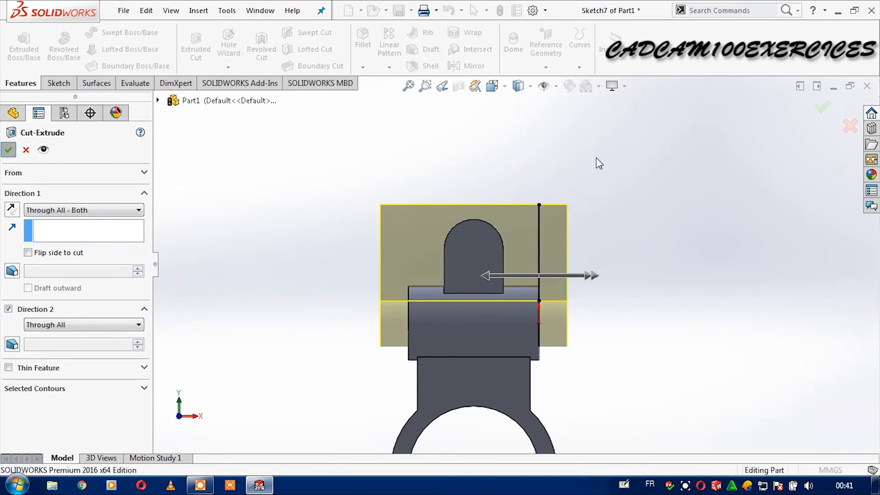
Step: Sketch a circle about 10.4 mm in diameter on the arched boss's front face, near the centre of its rounded end
{"action": "key", "text": "ctrl+4"}
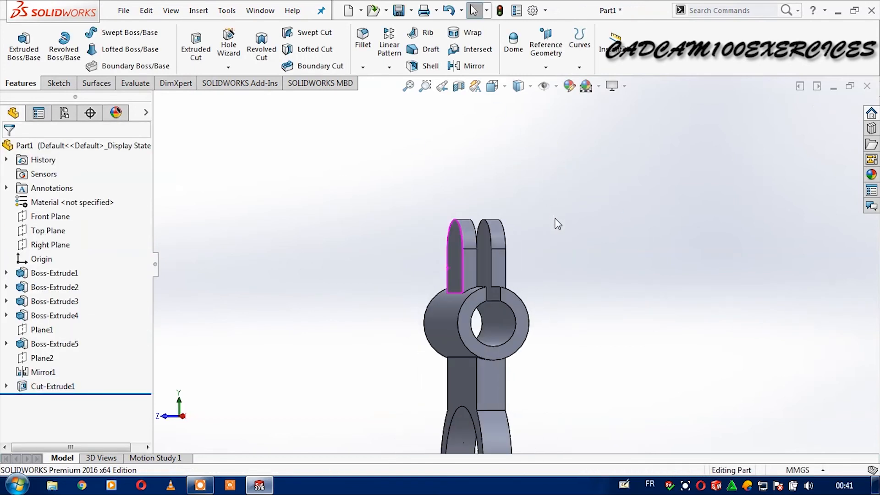
{"action": "key", "text": "ctrl+1"}
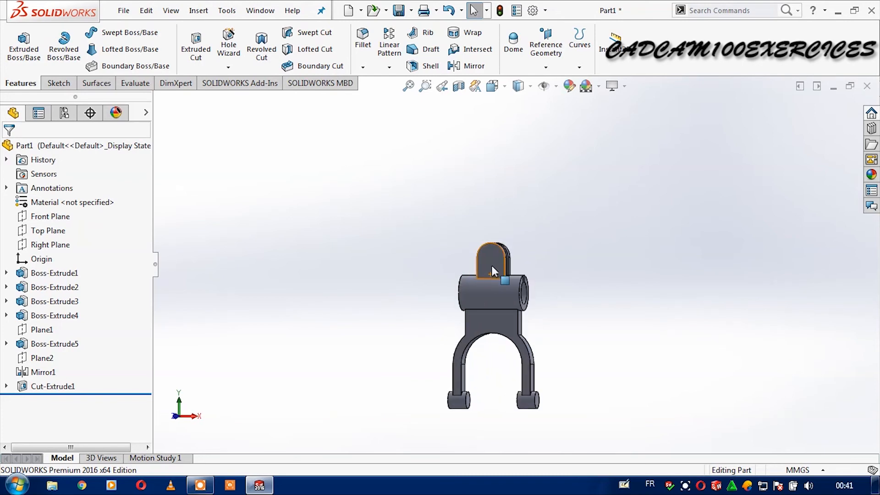
{"action": "scroll", "coordinate": [497, 263], "scroll_direction": "down", "scroll_amount": 8}
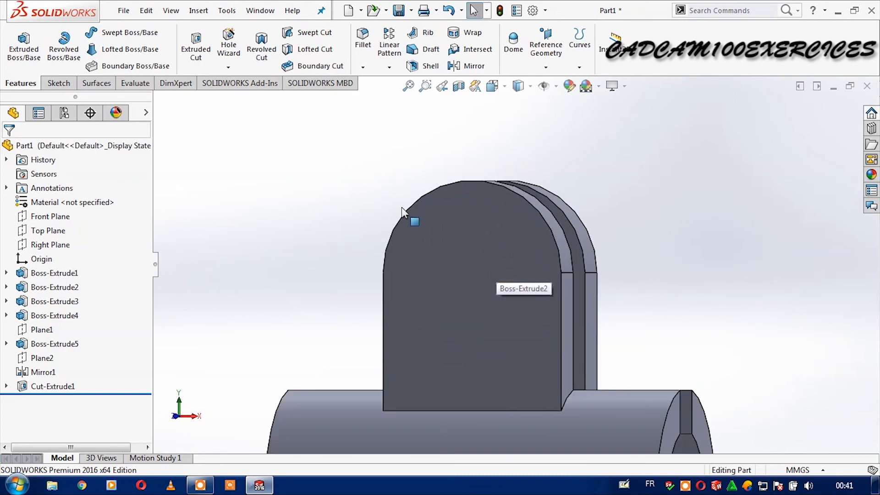
{"action": "left_click", "coordinate": [58, 86]}
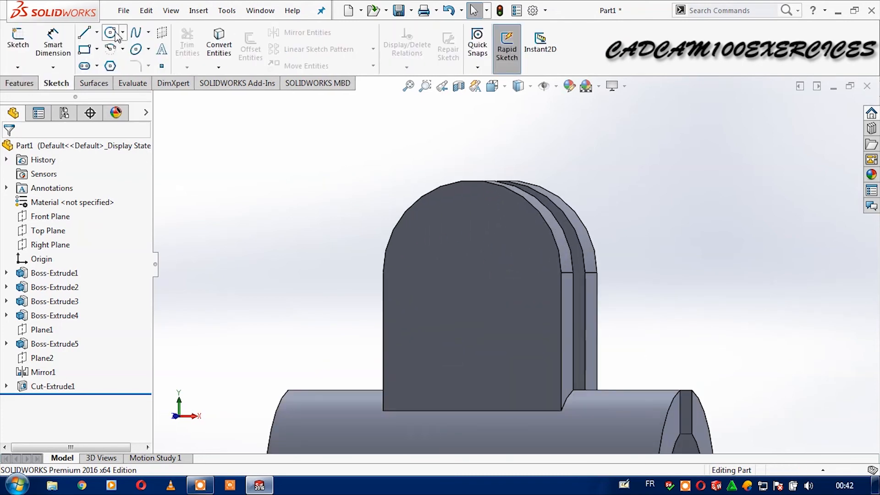
{"action": "left_click", "coordinate": [115, 34]}
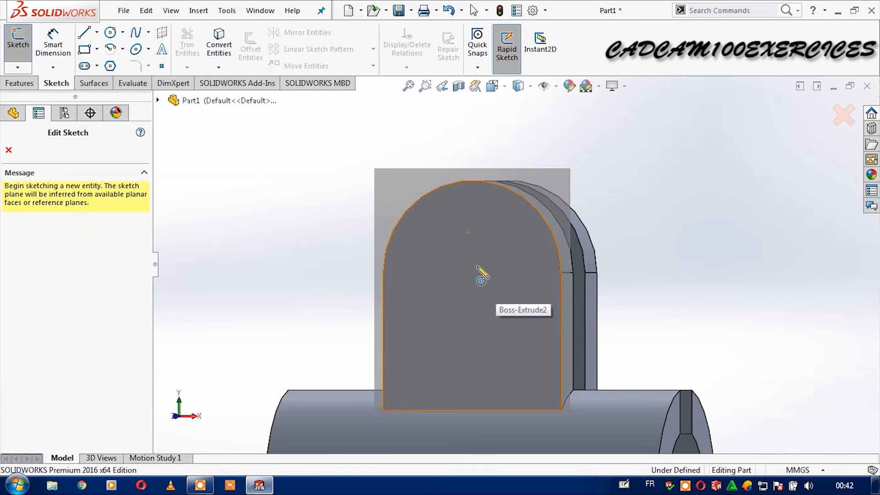
{"action": "left_click", "coordinate": [479, 284]}
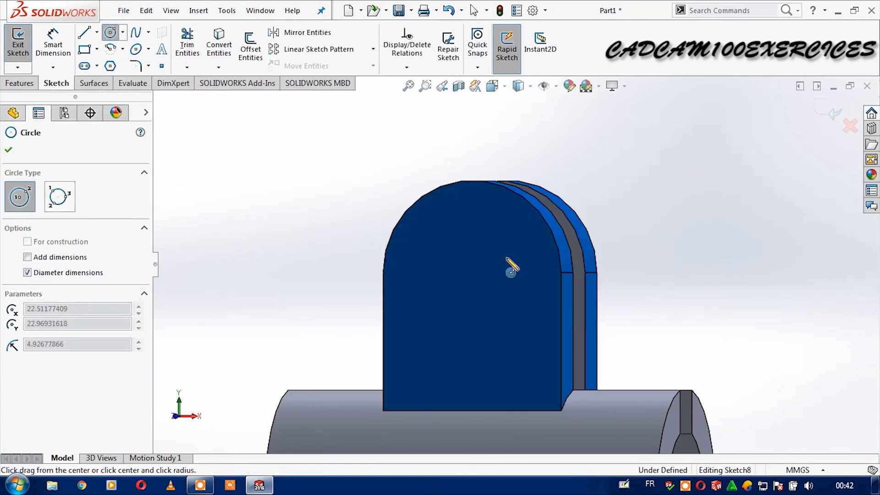
{"action": "left_click", "coordinate": [509, 256]}
{"action": "key", "text": "Escape"}
Step: Make the circle concentric with the arched boss's rounded edge
{"action": "left_click_drag", "start_coordinate": [477, 291], "coordinate": [477, 265]}
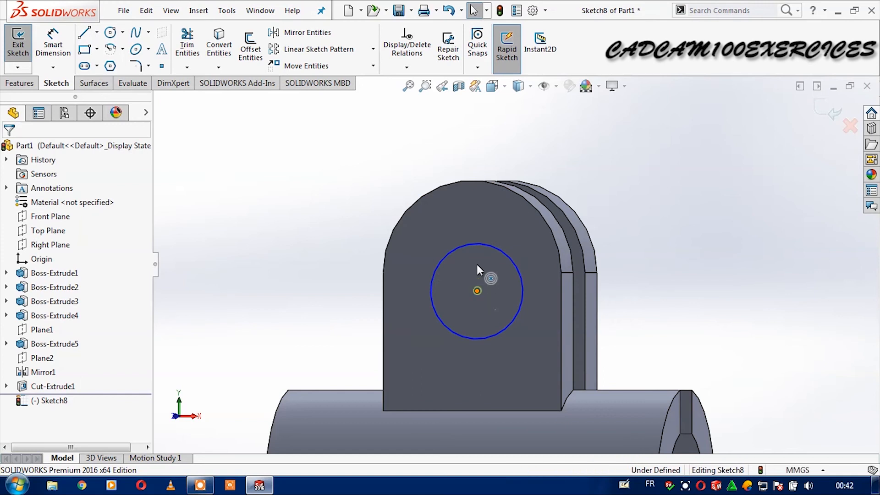
{"action": "left_click", "coordinate": [719, 203]}
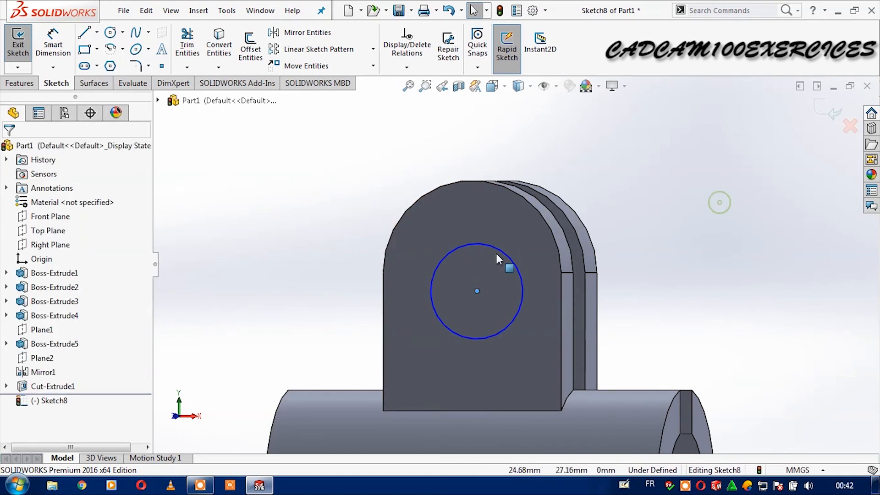
{"action": "left_click", "coordinate": [502, 252]}
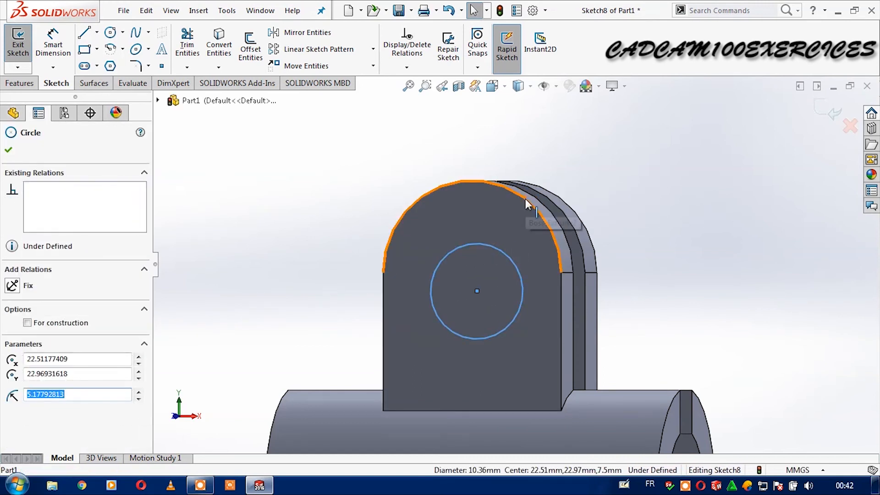
{"action": "left_click", "coordinate": [525, 199], "text": "ctrl"}
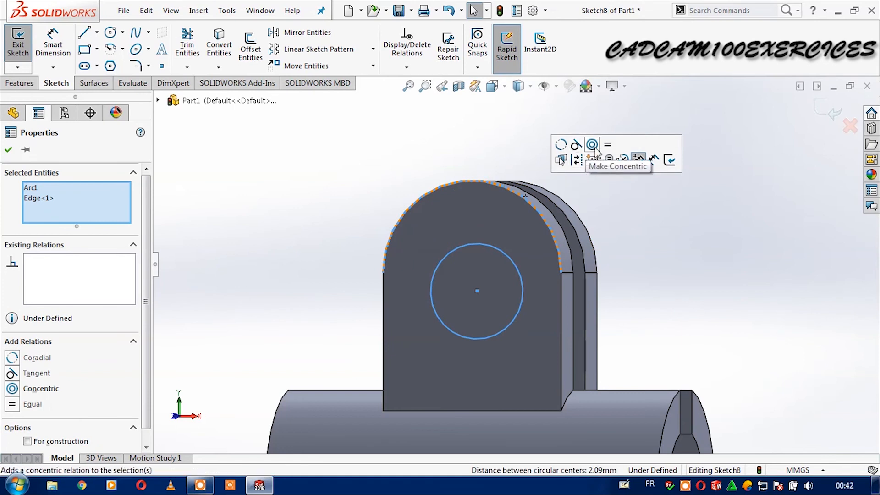
{"action": "left_click", "coordinate": [592, 146]}
{"action": "key", "text": "Escape"}
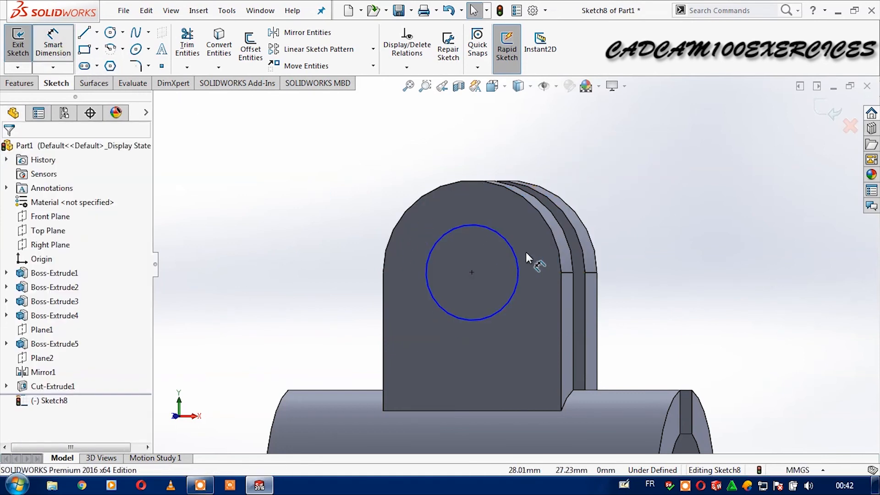
Step: Dimension the circle's diameter and set it to 9.5 mm
{"action": "left_click", "coordinate": [516, 258]}
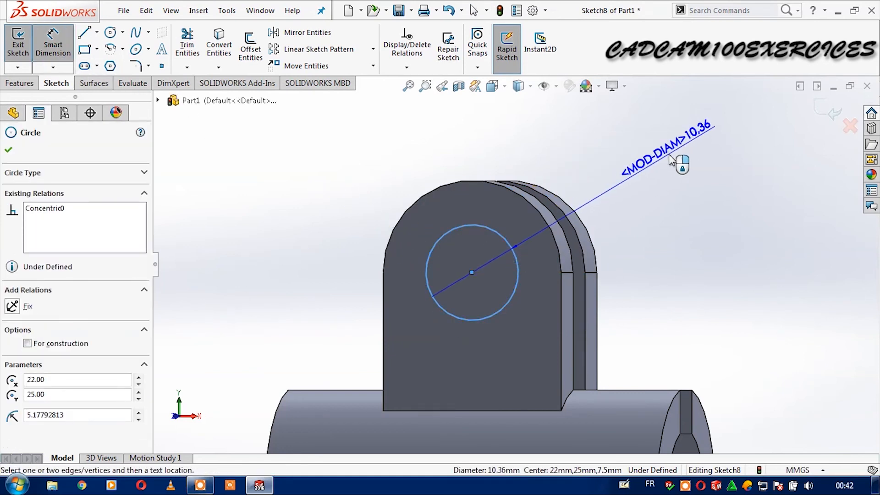
{"action": "left_click", "coordinate": [670, 159]}
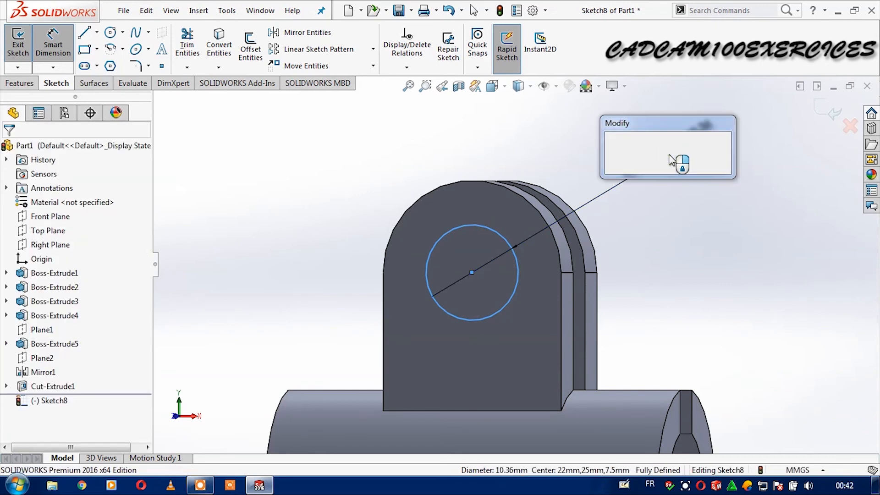
{"action": "type", "text": "5.5"}
{"action": "key", "text": "Return"}
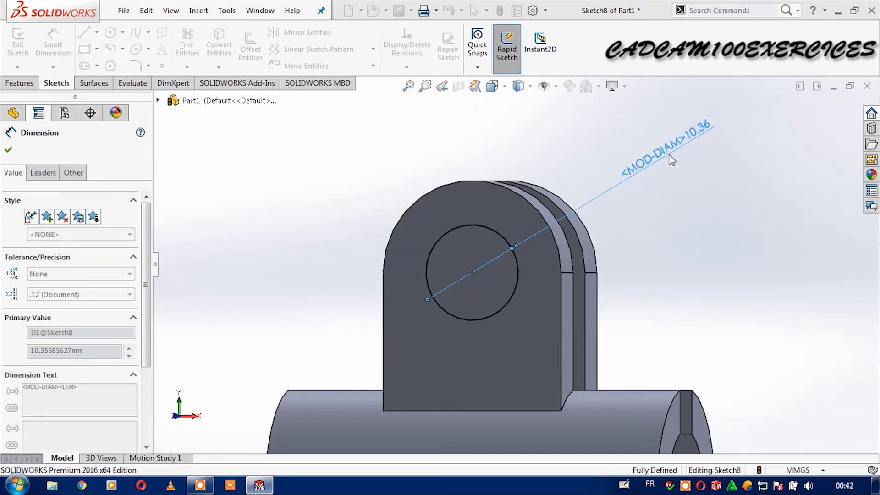
{"action": "key", "text": "Escape"}
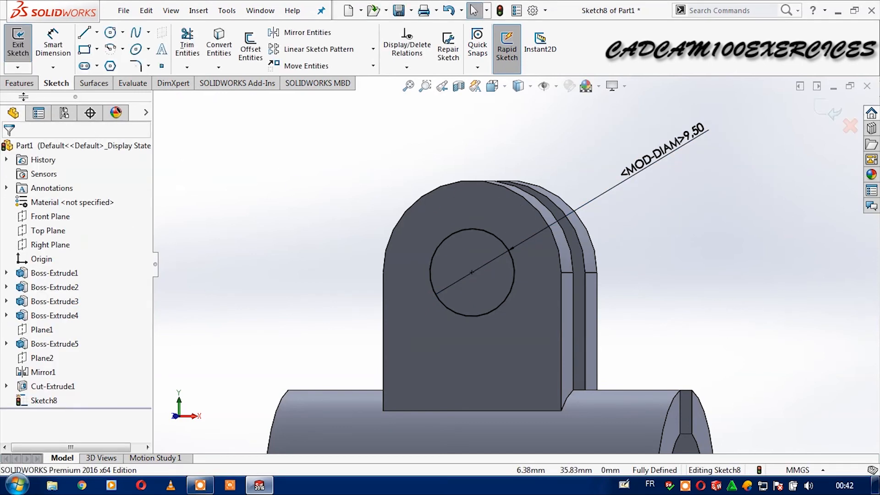
Step: Cut the 9.5 mm circle through both lugs of the arched boss with an Extruded Cut set to Through All - Both
{"action": "left_click", "coordinate": [22, 83]}
{"action": "left_click", "coordinate": [190, 48]}
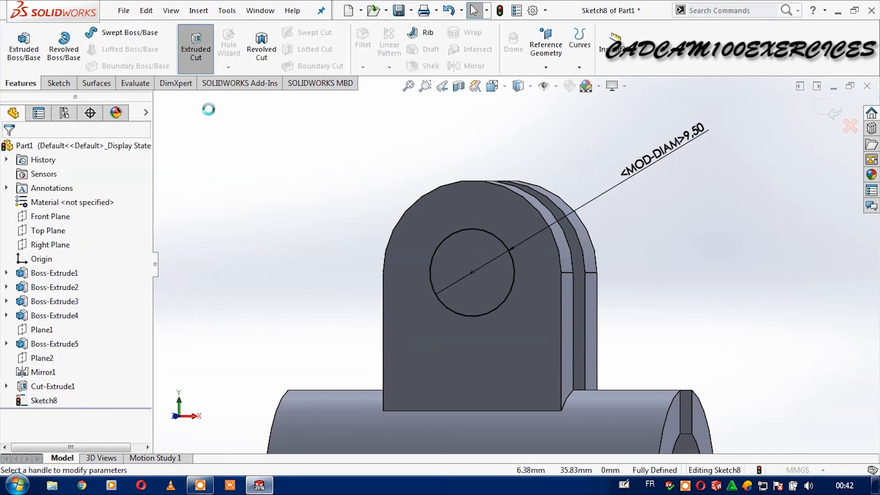
{"action": "left_click", "coordinate": [139, 210]}
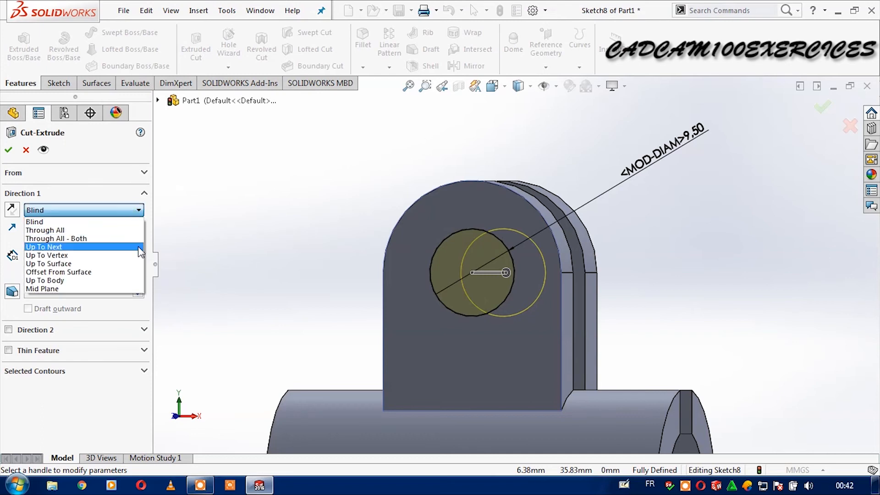
{"action": "left_click", "coordinate": [137, 239]}
{"action": "left_click", "coordinate": [10, 151]}
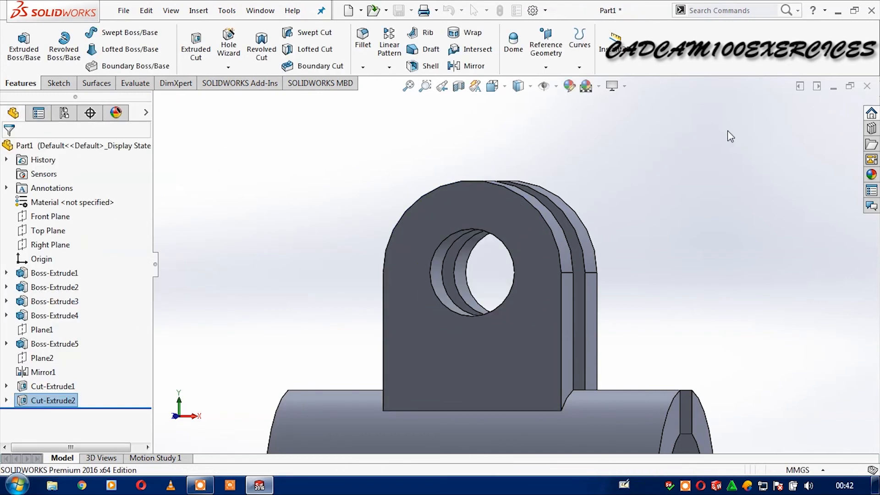
Step: Examine the part in a 3D view, from the slotted bore and lug hole down to the fork's leg-end bosses
{"action": "left_click", "coordinate": [706, 192]}
{"action": "scroll", "coordinate": [706, 200], "scroll_direction": "up", "scroll_amount": 9}
{"action": "middle_click_drag", "start_coordinate": [699, 208], "coordinate": [669, 263]}
{"action": "scroll", "coordinate": [641, 321], "scroll_direction": "up", "scroll_amount": 5}
{"action": "scroll", "coordinate": [535, 342], "scroll_direction": "down", "scroll_amount": 4}
{"action": "scroll", "coordinate": [503, 274], "scroll_direction": "down", "scroll_amount": 3}
{"action": "scroll", "coordinate": [503, 275], "scroll_direction": "up", "scroll_amount": 3}
{"action": "scroll", "coordinate": [503, 274], "scroll_direction": "down", "scroll_amount": 3}
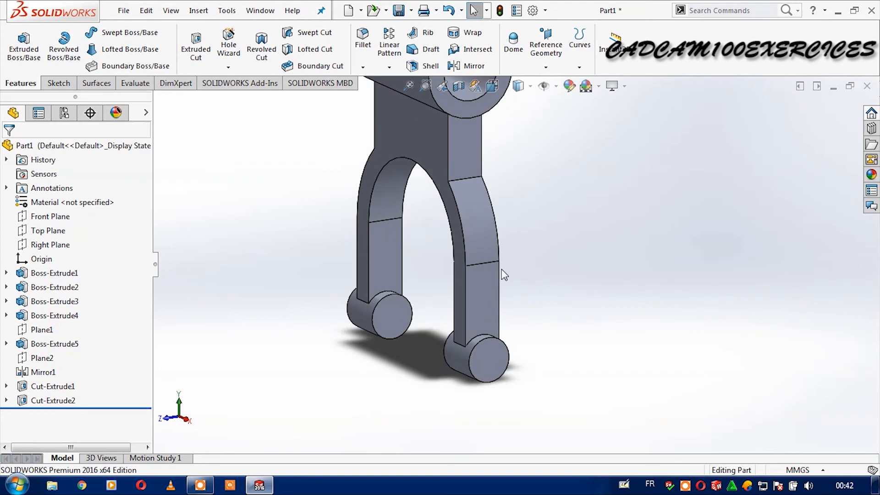
{"action": "scroll", "coordinate": [505, 274], "scroll_direction": "up", "scroll_amount": 2}
{"action": "scroll", "coordinate": [540, 192], "scroll_direction": "down", "scroll_amount": 4}
{"action": "scroll", "coordinate": [477, 160], "scroll_direction": "up", "scroll_amount": 4}
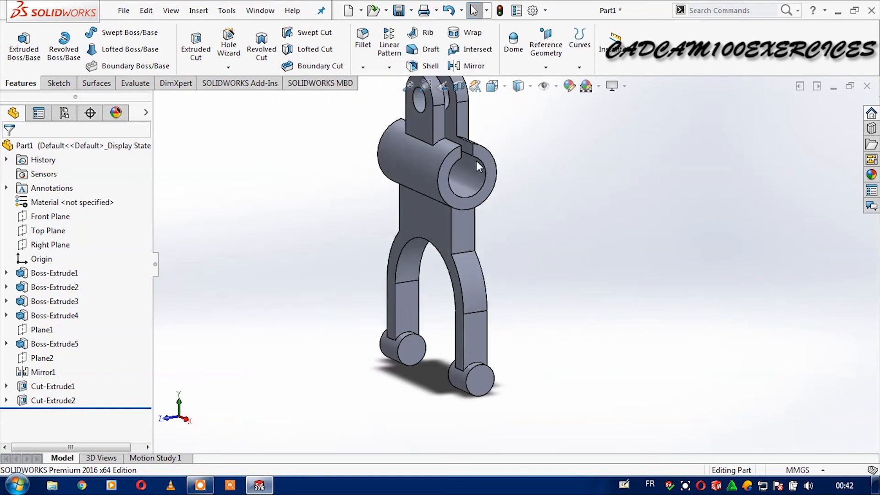
Step: Examine the drilled lugs and slotted bore up close, the overall fork shape, and the legs' unrounded edges
{"action": "scroll", "coordinate": [456, 138], "scroll_direction": "down", "scroll_amount": 4}
{"action": "scroll", "coordinate": [512, 128], "scroll_direction": "up", "scroll_amount": 2}
{"action": "scroll", "coordinate": [512, 128], "scroll_direction": "down", "scroll_amount": 2}
{"action": "scroll", "coordinate": [505, 138], "scroll_direction": "down", "scroll_amount": 3}
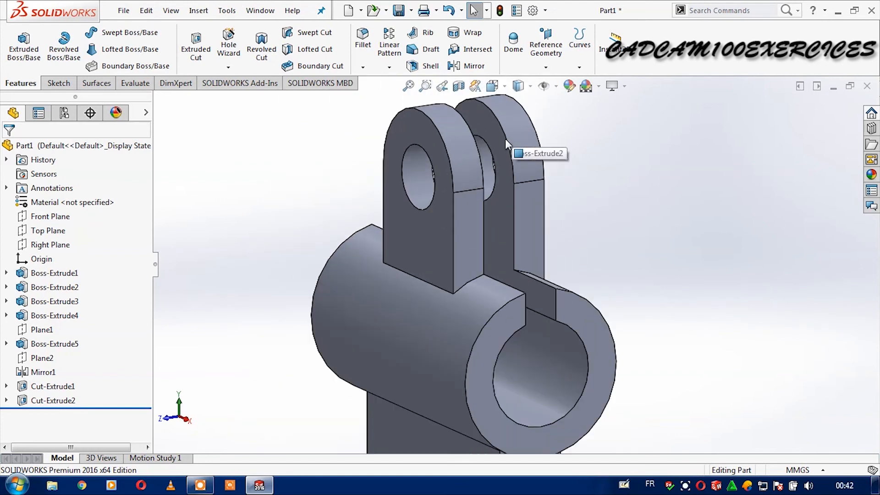
{"action": "scroll", "coordinate": [505, 156], "scroll_direction": "up", "scroll_amount": 3}
{"action": "scroll", "coordinate": [505, 157], "scroll_direction": "up", "scroll_amount": 3}
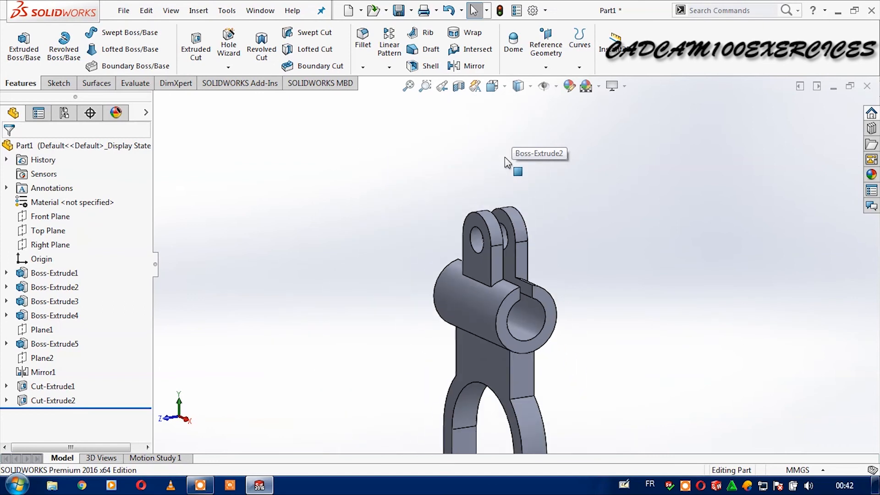
{"action": "scroll", "coordinate": [521, 212], "scroll_direction": "down", "scroll_amount": 2}
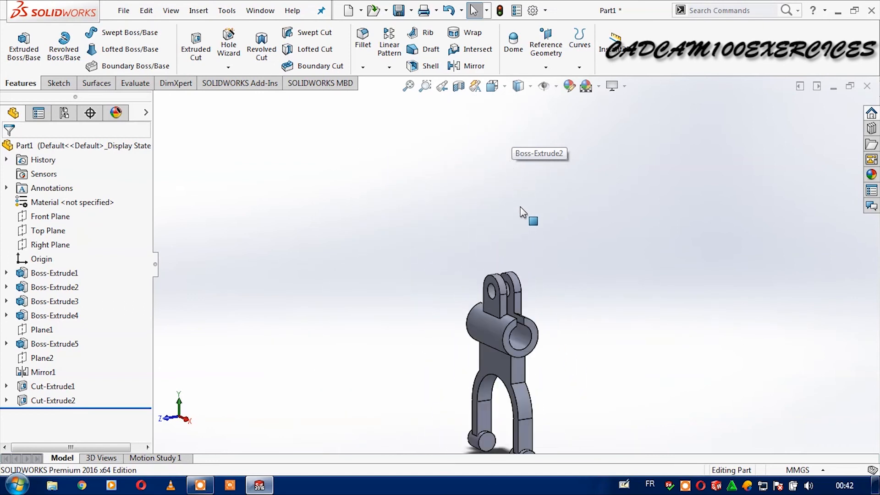
{"action": "scroll", "coordinate": [526, 216], "scroll_direction": "down", "scroll_amount": 2}
{"action": "scroll", "coordinate": [577, 345], "scroll_direction": "up", "scroll_amount": 1}
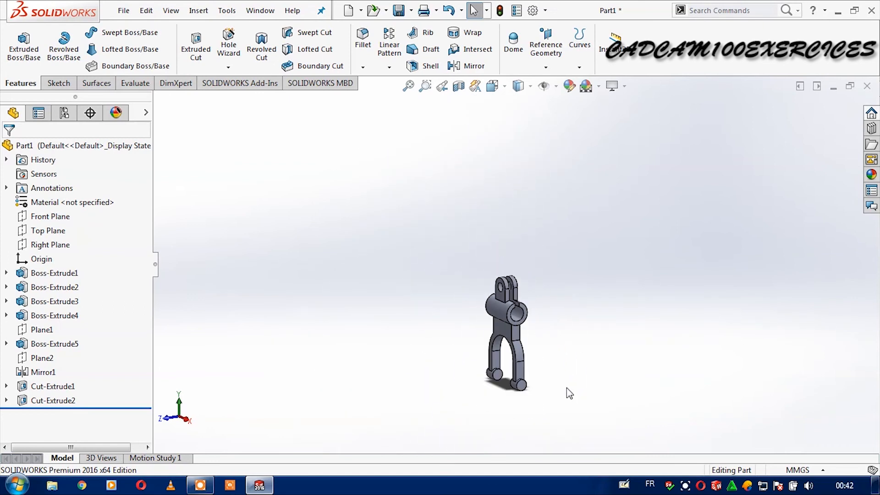
{"action": "scroll", "coordinate": [574, 348], "scroll_direction": "down", "scroll_amount": 3}
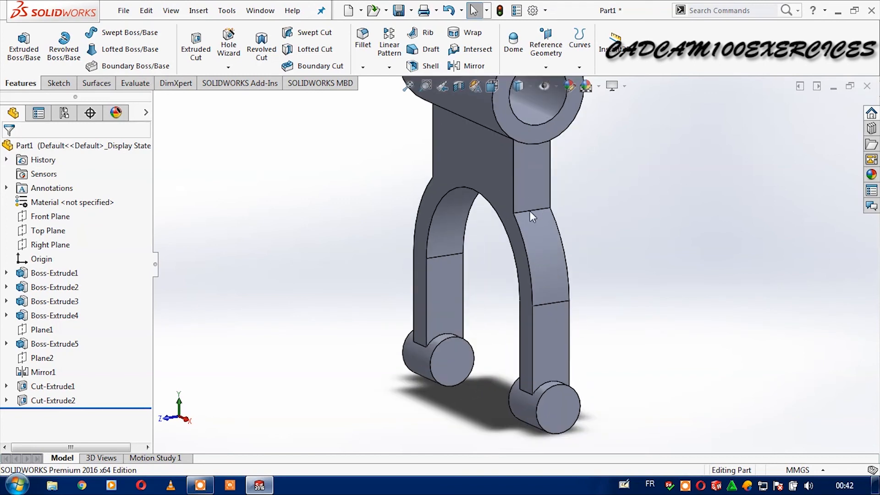
Step: Start a 2 mm symmetric fillet on one leg's outer edges, the adjoining straight plate edges, and its joint with the end boss
{"action": "left_click", "coordinate": [521, 235]}
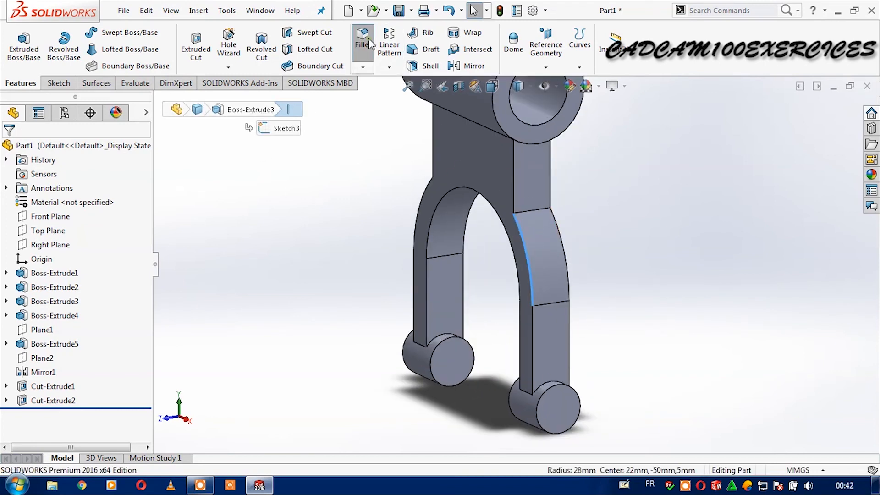
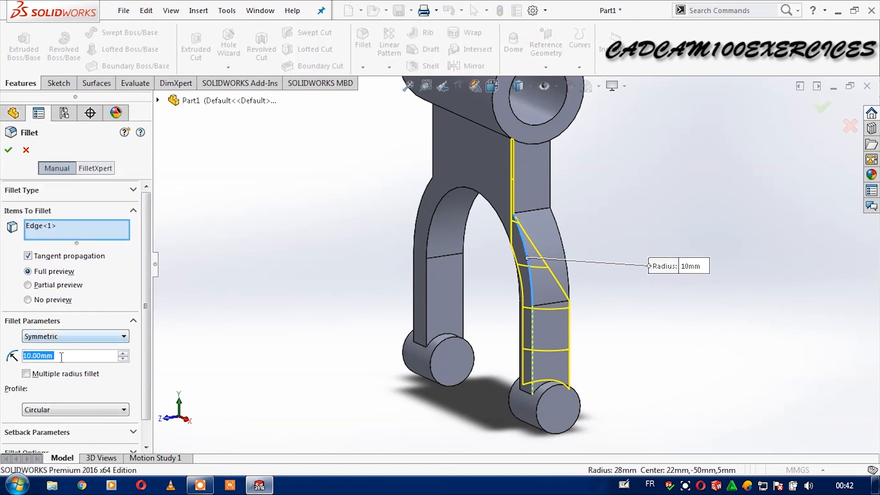
{"action": "key", "text": "BackSpace"}
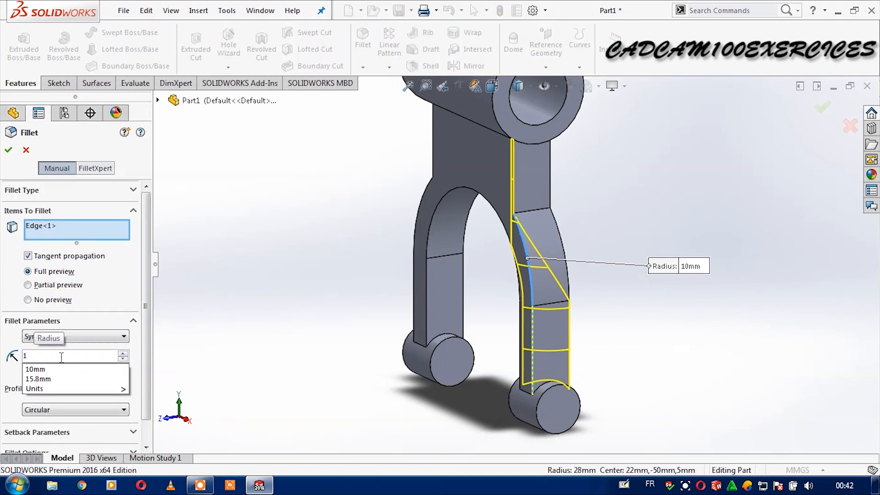
{"action": "type", "text": "2"}
{"action": "key", "text": "Return"}
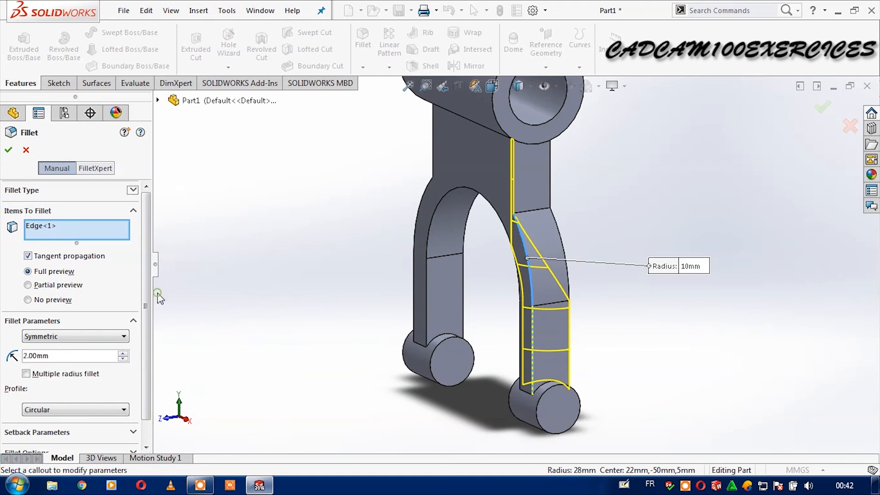
{"action": "left_click", "coordinate": [514, 184]}
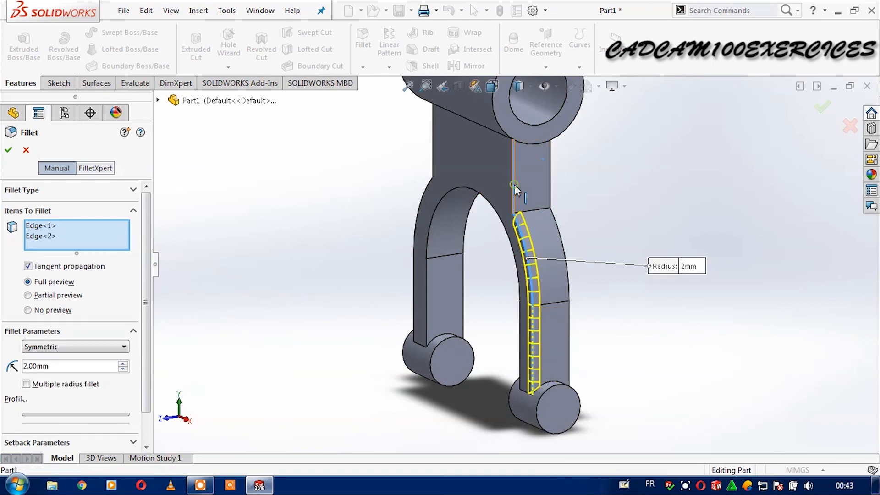
{"action": "left_click", "coordinate": [551, 186]}
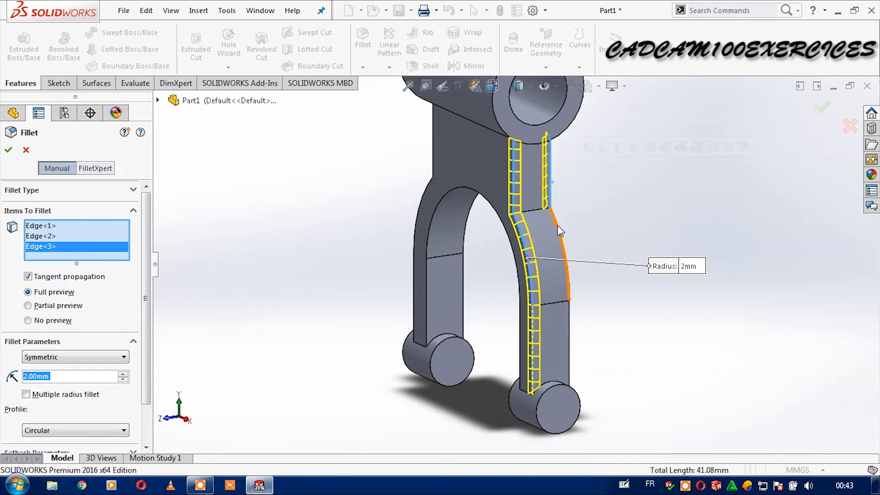
{"action": "left_click", "coordinate": [558, 226]}
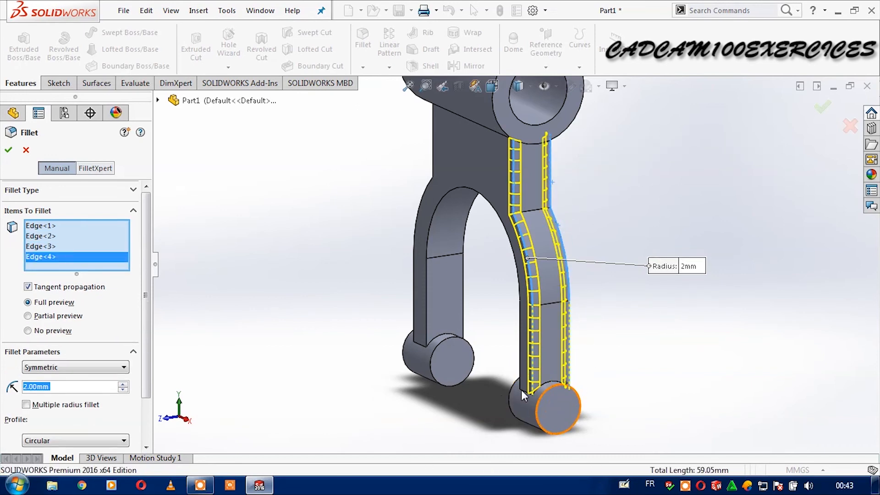
{"action": "left_click", "coordinate": [545, 382]}
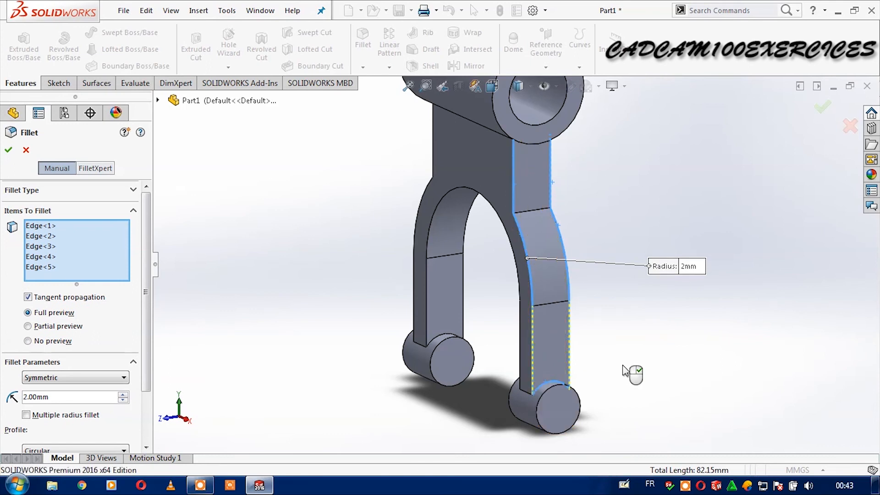
Step: Add the front and back edges of the fork's inner arch to the 2 mm fillet
{"action": "scroll", "coordinate": [552, 379], "scroll_direction": "up", "scroll_amount": 3}
{"action": "scroll", "coordinate": [552, 379], "scroll_direction": "down", "scroll_amount": 5}
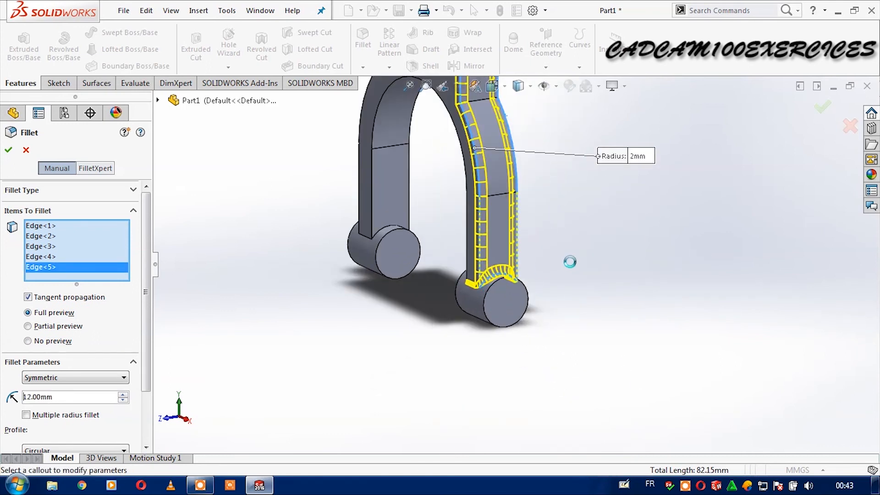
{"action": "scroll", "coordinate": [572, 262], "scroll_direction": "down", "scroll_amount": 1}
{"action": "middle_click_drag", "start_coordinate": [410, 261], "coordinate": [618, 204]}
{"action": "scroll", "coordinate": [618, 205], "scroll_direction": "up", "scroll_amount": 2}
{"action": "scroll", "coordinate": [596, 216], "scroll_direction": "down", "scroll_amount": 3}
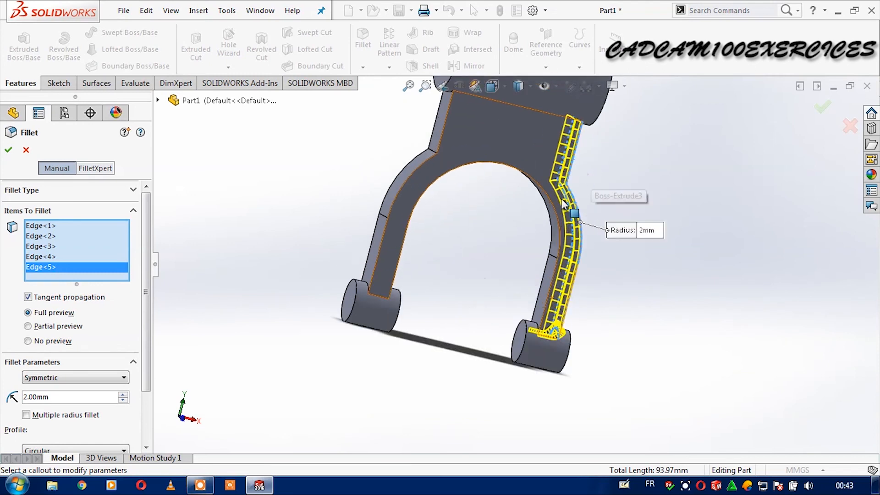
{"action": "left_click", "coordinate": [554, 236]}
{"action": "left_click", "coordinate": [545, 252]}
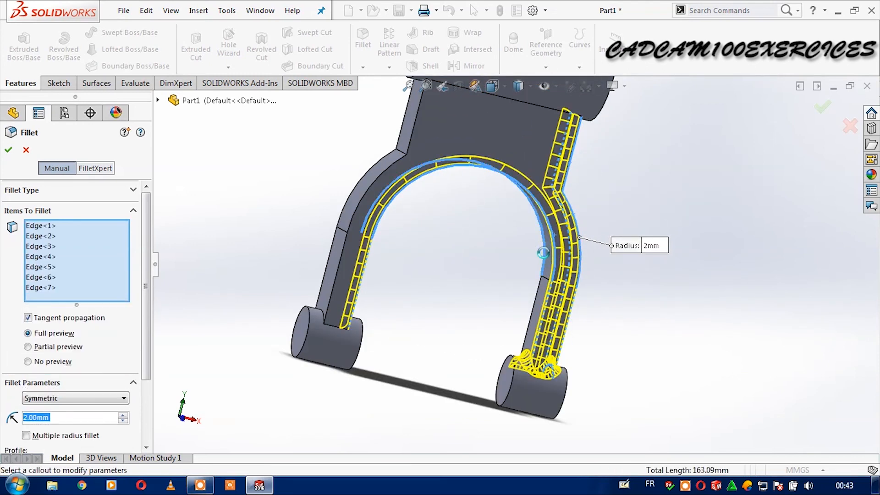
Step: Examine the fillet preview around the leg-end boss, the inner arch and the plate below the bore cylinder
{"action": "scroll", "coordinate": [509, 365], "scroll_direction": "down", "scroll_amount": 3}
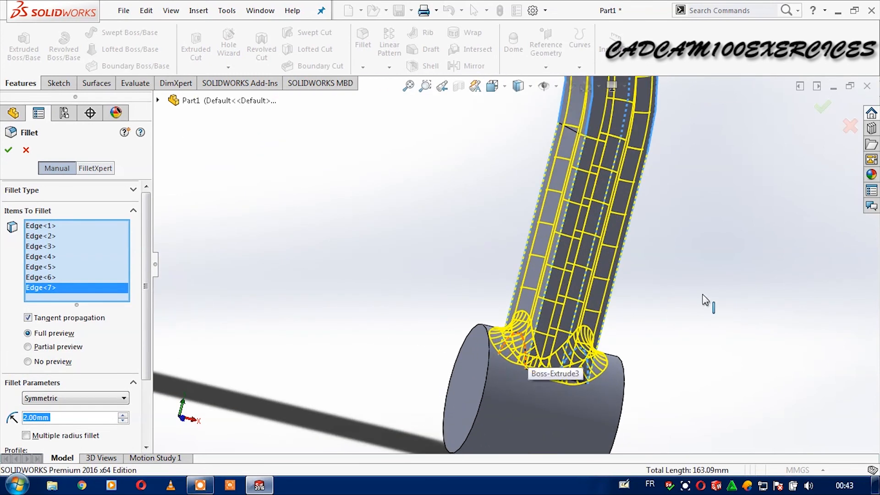
{"action": "left_click", "coordinate": [703, 294]}
{"action": "key", "text": "Down"}
{"action": "key", "text": "Down"}
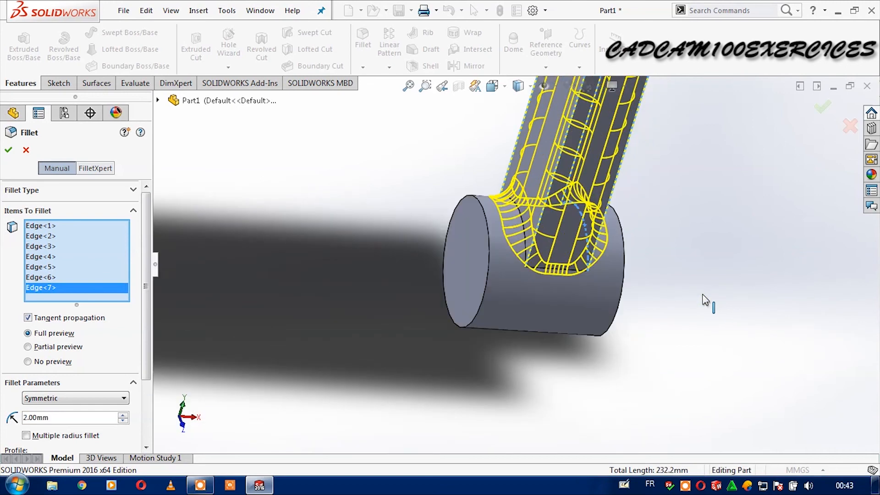
{"action": "scroll", "coordinate": [703, 298], "scroll_direction": "up", "scroll_amount": 8}
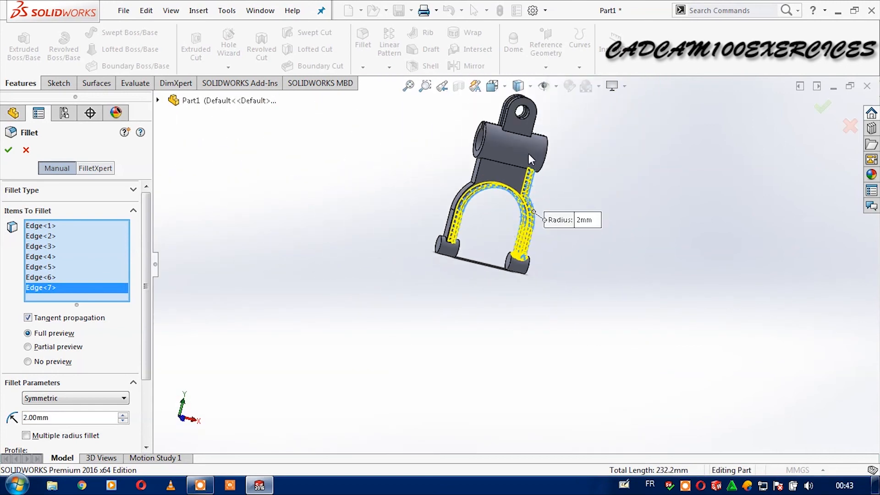
{"action": "scroll", "coordinate": [529, 183], "scroll_direction": "down", "scroll_amount": 5}
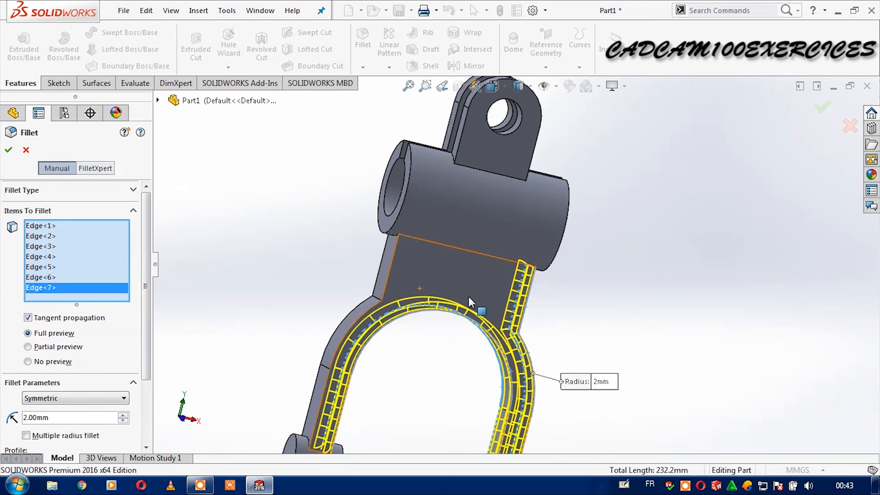
{"action": "scroll", "coordinate": [628, 284], "scroll_direction": "up", "scroll_amount": 4}
{"action": "middle_click_drag", "start_coordinate": [616, 283], "coordinate": [542, 279]}
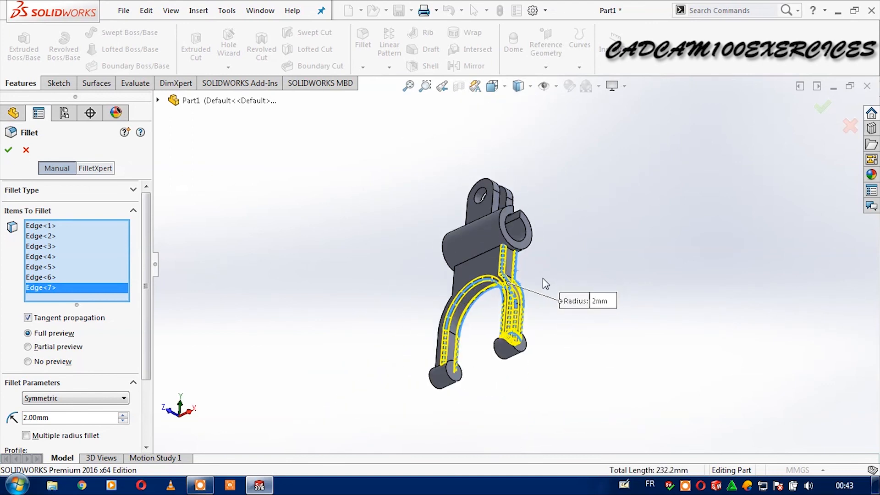
Step: Include the joints between the fork plate and the bore cylinder on both narrow sides in the 2 mm fillet
{"action": "scroll", "coordinate": [512, 256], "scroll_direction": "down", "scroll_amount": 6}
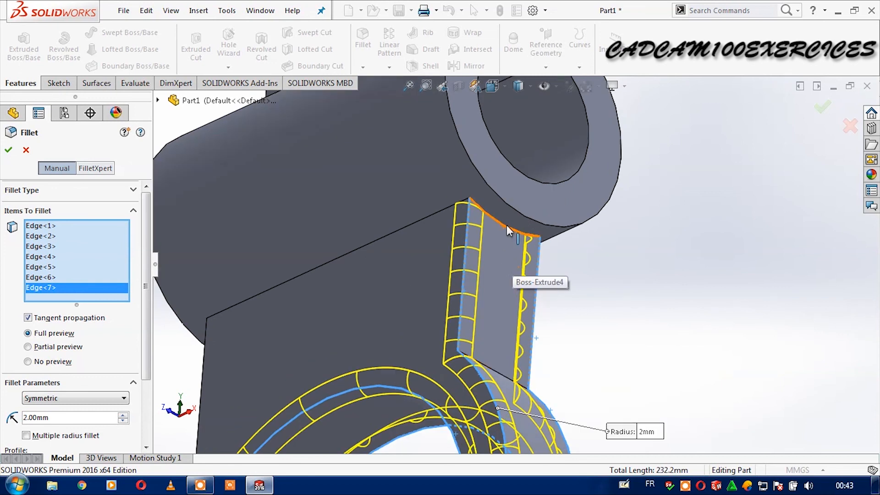
{"action": "left_click", "coordinate": [507, 227]}
{"action": "scroll", "coordinate": [628, 305], "scroll_direction": "up", "scroll_amount": 6}
{"action": "key", "text": "ctrl+1"}
{"action": "middle_click_drag", "start_coordinate": [633, 306], "coordinate": [469, 291]}
{"action": "scroll", "coordinate": [471, 247], "scroll_direction": "down", "scroll_amount": 8}
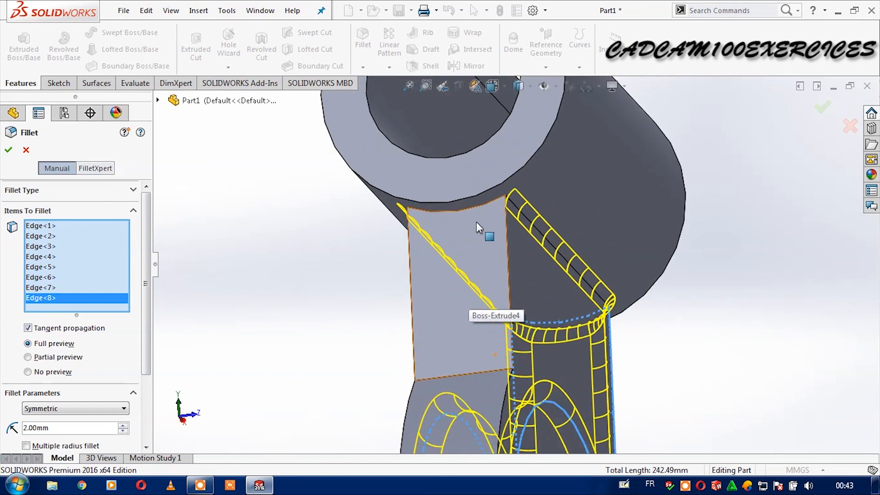
{"action": "left_click", "coordinate": [483, 204]}
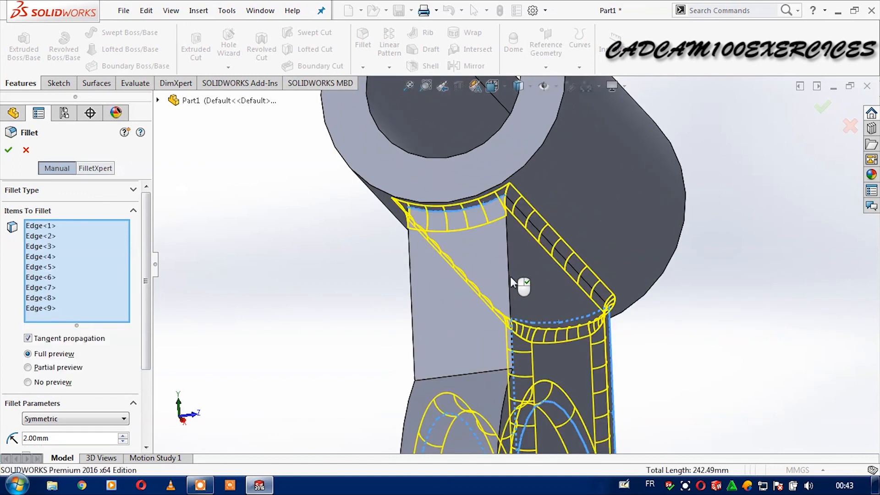
Step: Add the opposite leg's outer curved edges and the straight plate edges above them to the 2 mm fillet
{"action": "left_click", "coordinate": [511, 281]}
{"action": "scroll", "coordinate": [656, 330], "scroll_direction": "up", "scroll_amount": 5}
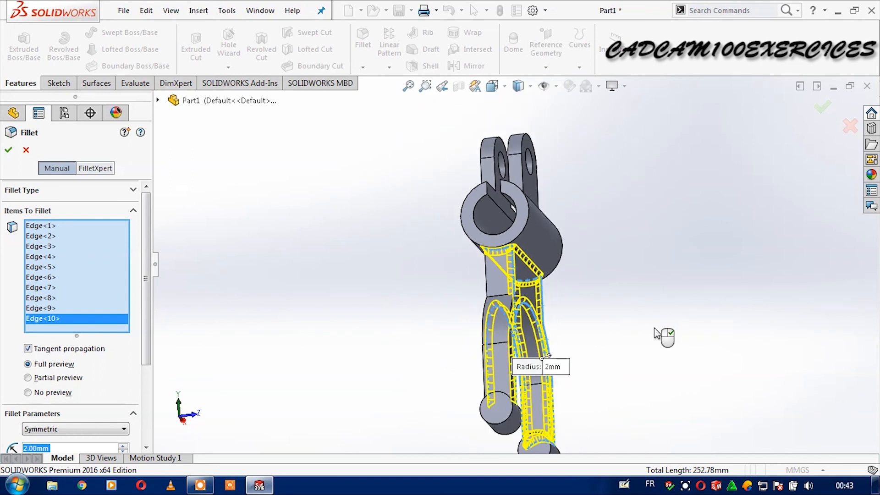
{"action": "scroll", "coordinate": [601, 338], "scroll_direction": "down", "scroll_amount": 6}
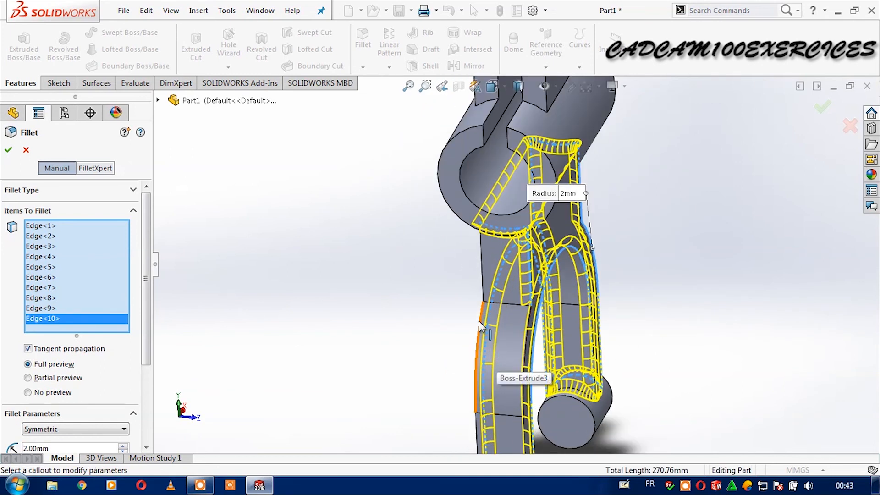
{"action": "left_click", "coordinate": [480, 321]}
{"action": "left_click", "coordinate": [483, 280]}
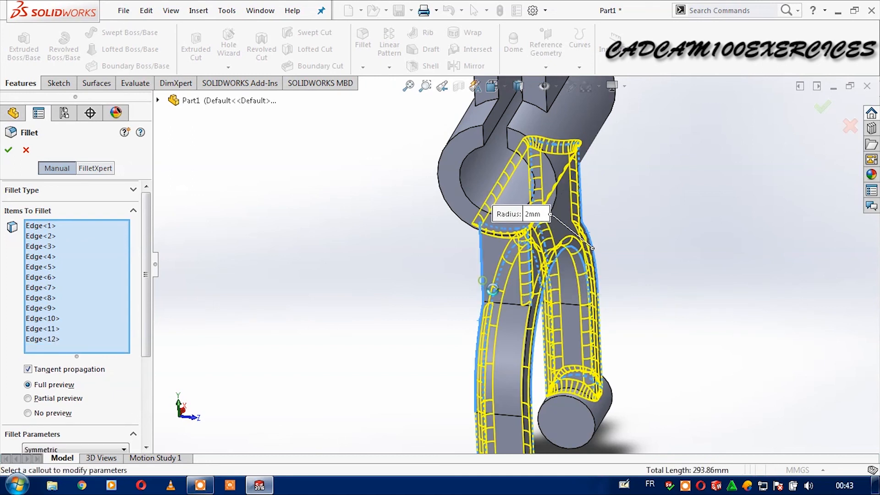
{"action": "scroll", "coordinate": [523, 340], "scroll_direction": "up", "scroll_amount": 5}
{"action": "scroll", "coordinate": [546, 339], "scroll_direction": "down", "scroll_amount": 5}
{"action": "middle_click_drag", "start_coordinate": [656, 357], "coordinate": [582, 360]}
{"action": "scroll", "coordinate": [475, 235], "scroll_direction": "down", "scroll_amount": 3}
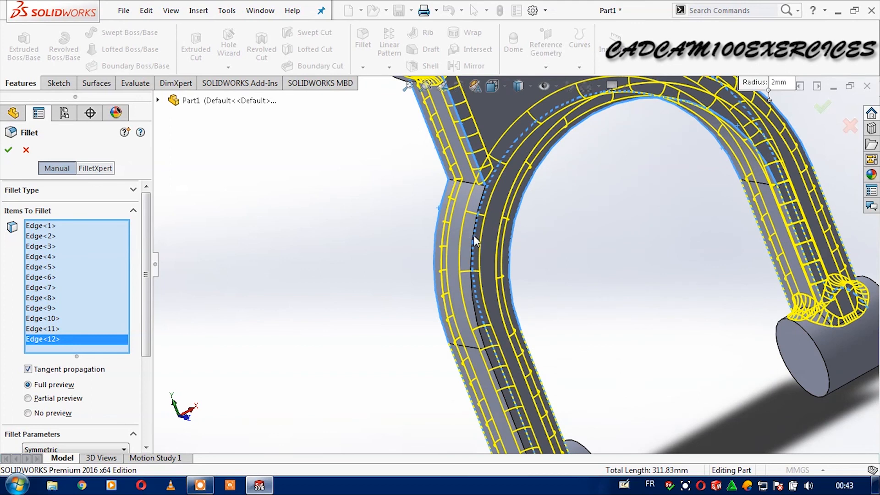
{"action": "left_click", "coordinate": [483, 346]}
Step: Add the opposite leg's joint with its end boss to the edge selection and apply the 2 mm fillet
{"action": "middle_click_drag", "start_coordinate": [614, 351], "coordinate": [660, 350]}
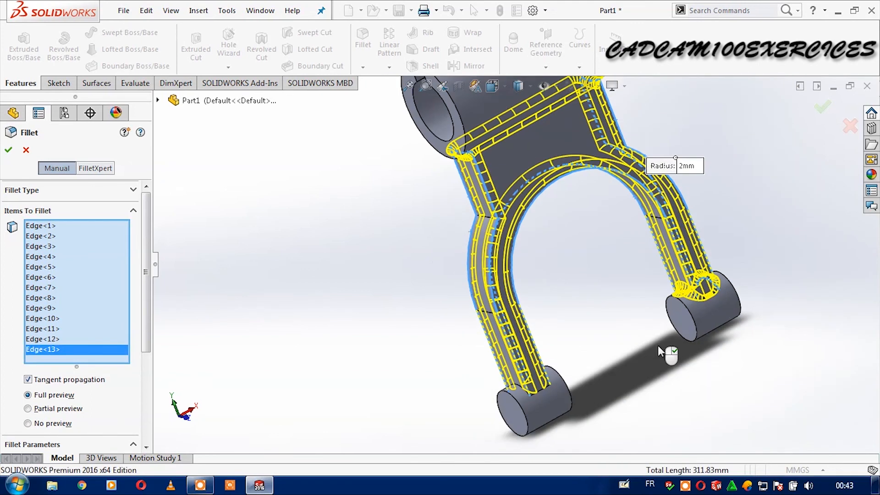
{"action": "scroll", "coordinate": [544, 382], "scroll_direction": "down", "scroll_amount": 4}
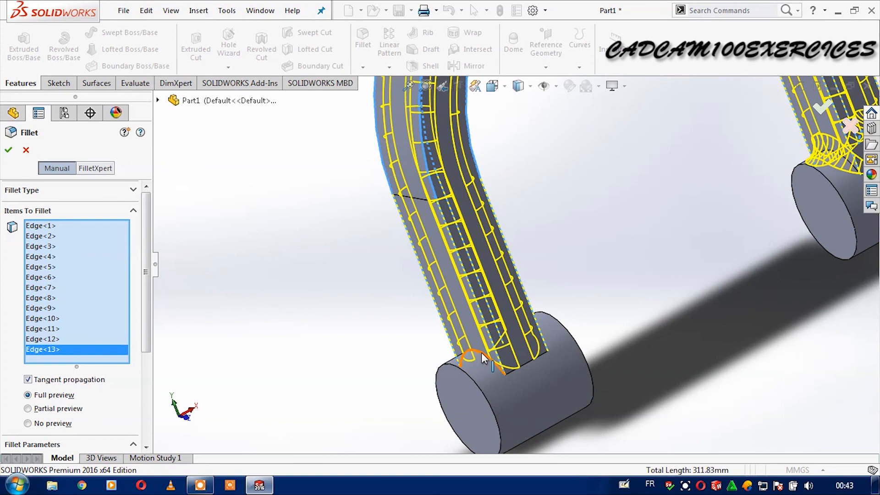
{"action": "left_click", "coordinate": [482, 356]}
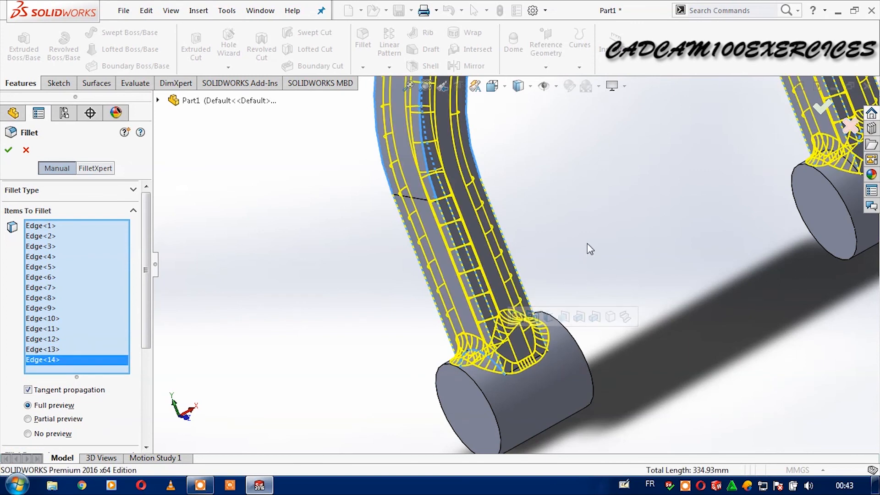
{"action": "scroll", "coordinate": [590, 249], "scroll_direction": "up", "scroll_amount": 3}
{"action": "scroll", "coordinate": [590, 249], "scroll_direction": "up", "scroll_amount": 5}
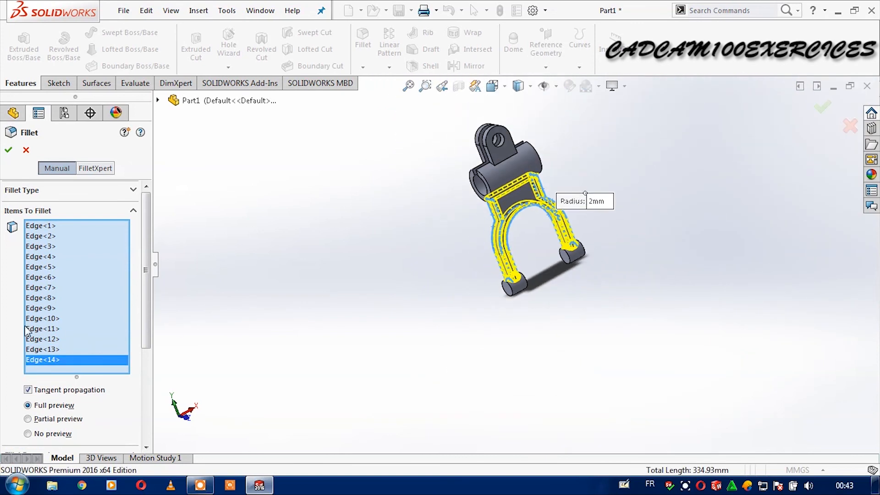
{"action": "left_click", "coordinate": [9, 151]}
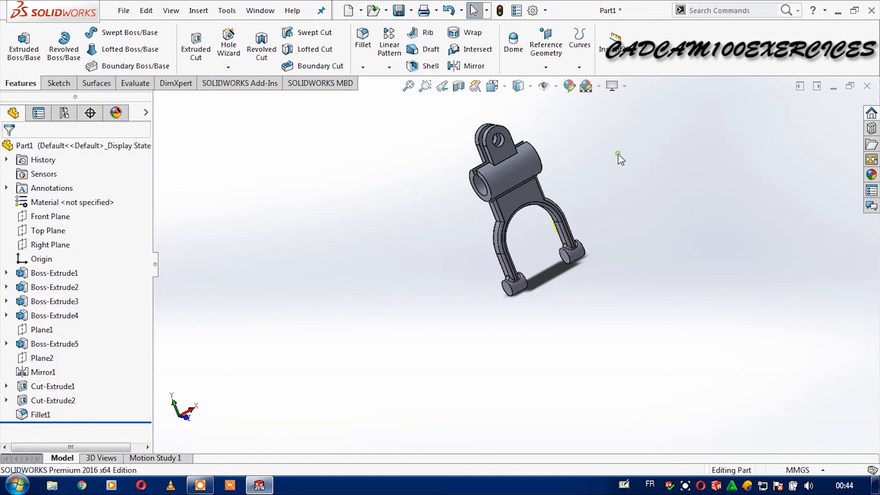
Step: Show the part in isometric view and inspect the filleted plate, slotted bore and lugs
{"action": "key", "text": "space"}
{"action": "left_click", "coordinate": [281, 19]}
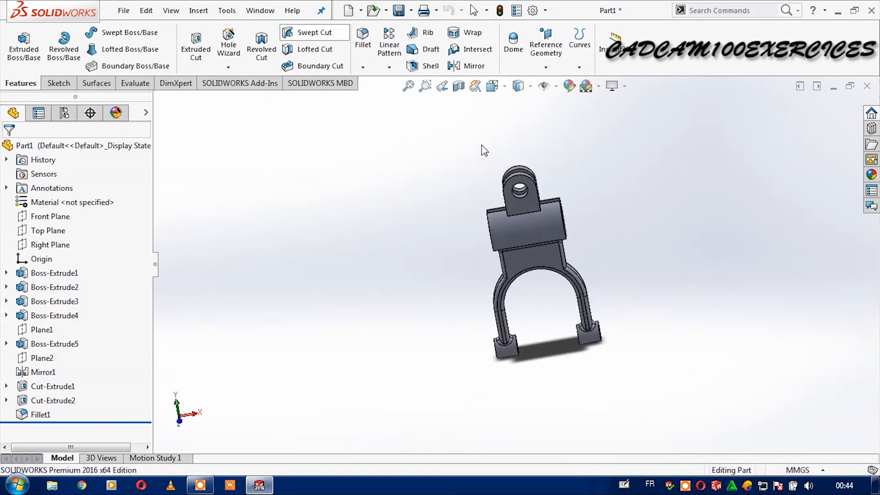
{"action": "scroll", "coordinate": [584, 270], "scroll_direction": "down", "scroll_amount": 4}
{"action": "scroll", "coordinate": [563, 266], "scroll_direction": "up", "scroll_amount": 2}
{"action": "scroll", "coordinate": [499, 175], "scroll_direction": "down", "scroll_amount": 1}
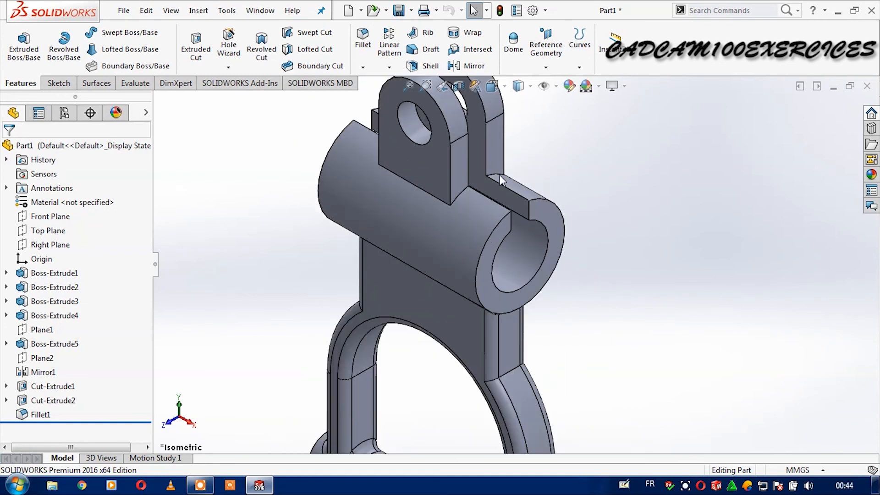
Step: Change the part's display style to Shaded, without edge lines, and check the whole fork in isometric view
{"action": "scroll", "coordinate": [560, 191], "scroll_direction": "up", "scroll_amount": 4}
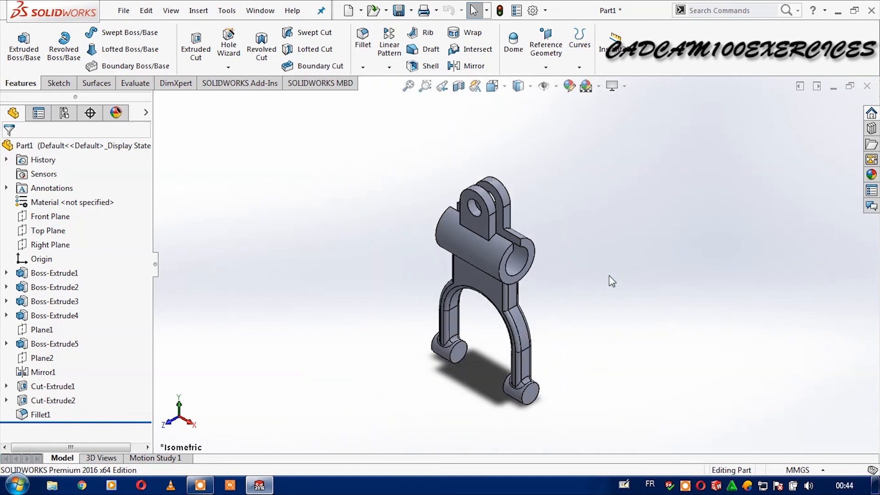
{"action": "key", "text": "Up"}
{"action": "key", "text": "Up"}
{"action": "key", "text": "Up"}
{"action": "key", "text": "Down"}
{"action": "key", "text": "Down"}
{"action": "key", "text": "Down"}
{"action": "left_click", "coordinate": [526, 92]}
{"action": "left_click", "coordinate": [525, 122]}
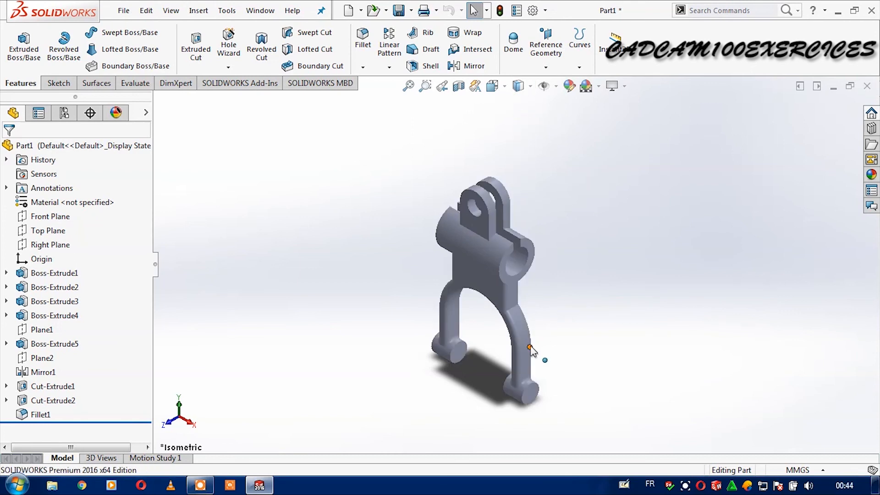
{"action": "scroll", "coordinate": [531, 350], "scroll_direction": "down", "scroll_amount": 1}
{"action": "scroll", "coordinate": [594, 314], "scroll_direction": "up", "scroll_amount": 1}
{"action": "scroll", "coordinate": [473, 168], "scroll_direction": "down", "scroll_amount": 2}
{"action": "scroll", "coordinate": [617, 229], "scroll_direction": "up", "scroll_amount": 2}
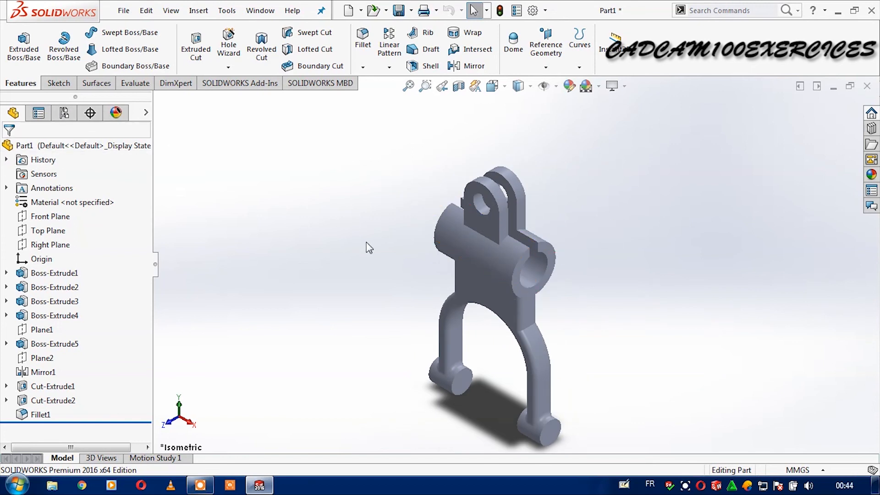
Step: Assign the 1060 Alloy material from the Aluminium Alloys category to the part
{"action": "left_click", "coordinate": [116, 112]}
{"action": "left_click", "coordinate": [13, 114]}
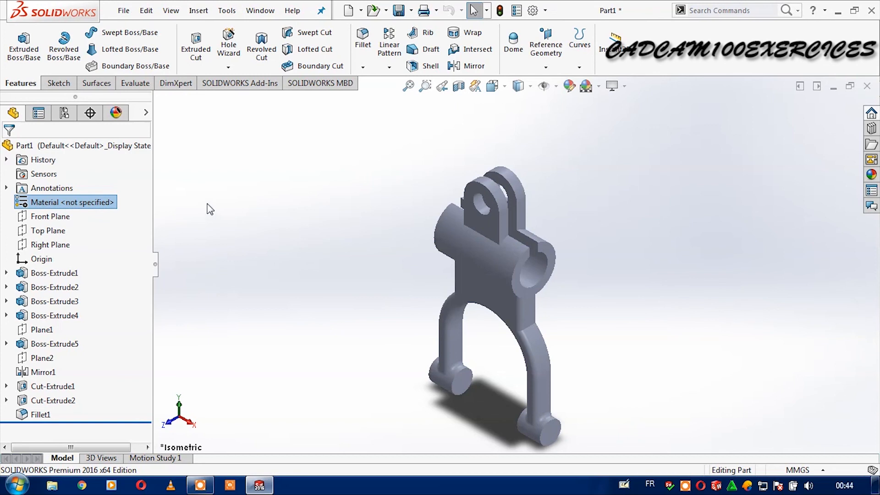
{"action": "right_click", "coordinate": [56, 206]}
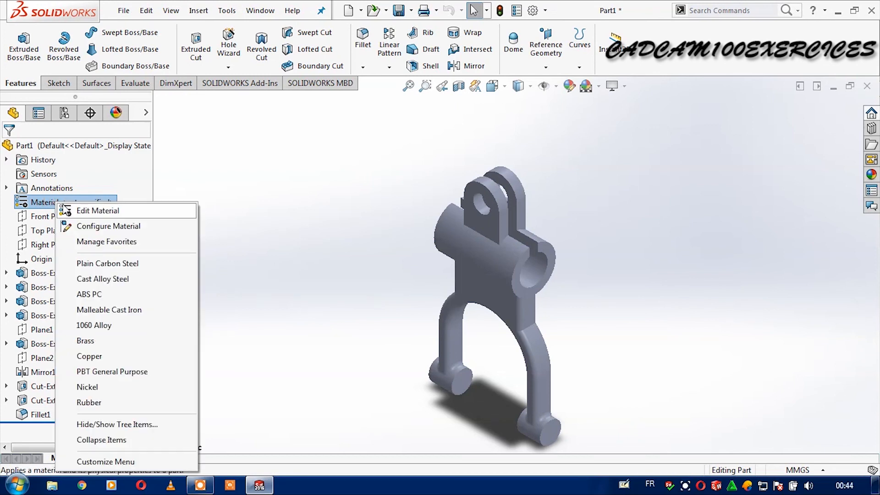
{"action": "left_click", "coordinate": [68, 208]}
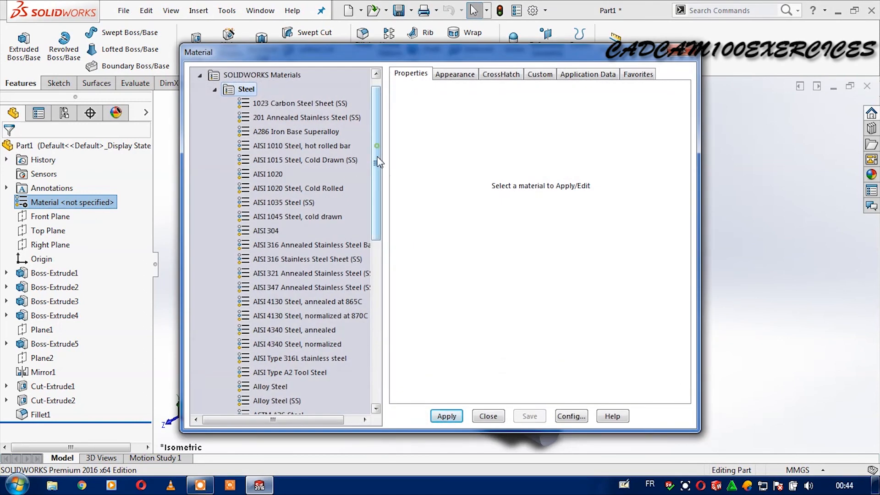
{"action": "left_click_drag", "start_coordinate": [378, 162], "coordinate": [394, 299]}
{"action": "left_click", "coordinate": [215, 230]}
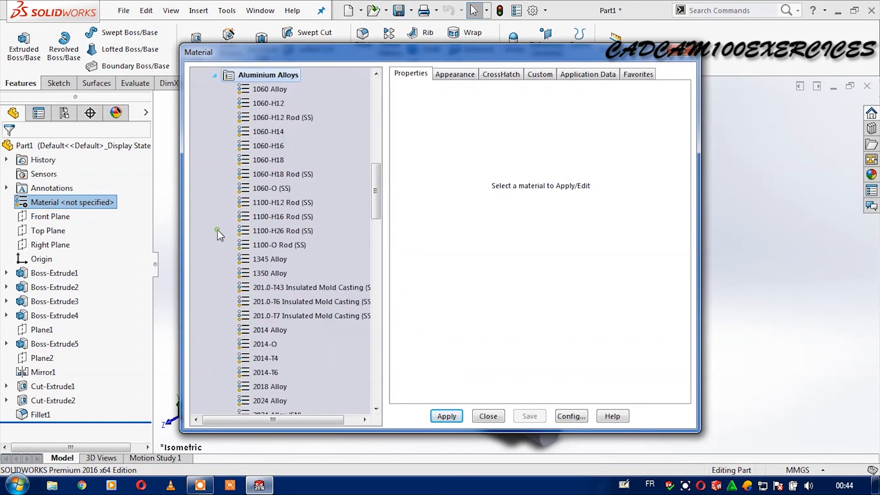
{"action": "left_click", "coordinate": [256, 92]}
{"action": "left_click", "coordinate": [447, 416]}
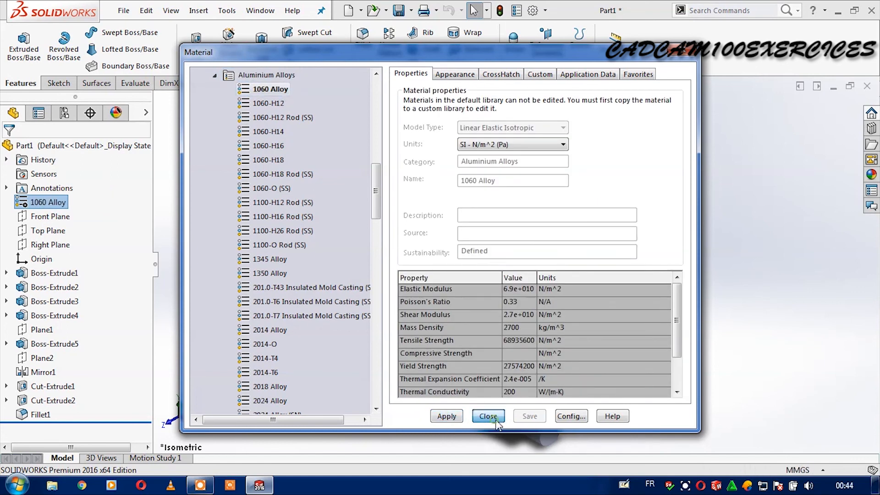
{"action": "left_click", "coordinate": [489, 416]}
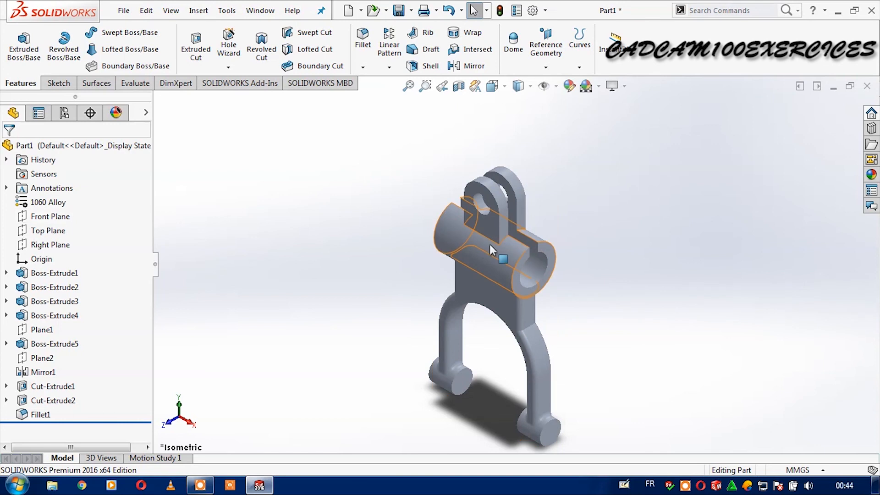
Step: Toggle the Ambient Occlusion view setting for the shaded fork part
{"action": "left_click", "coordinate": [624, 87]}
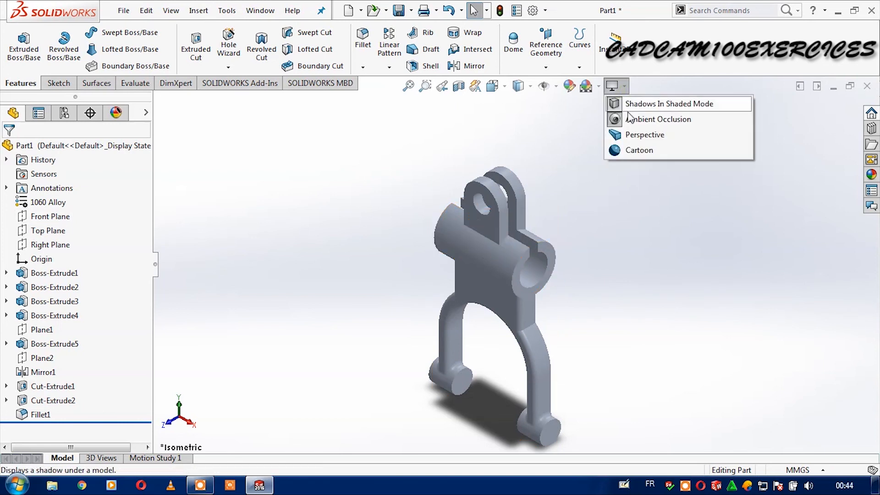
{"action": "left_click", "coordinate": [635, 126]}
{"action": "scroll", "coordinate": [517, 336], "scroll_direction": "down", "scroll_amount": 2}
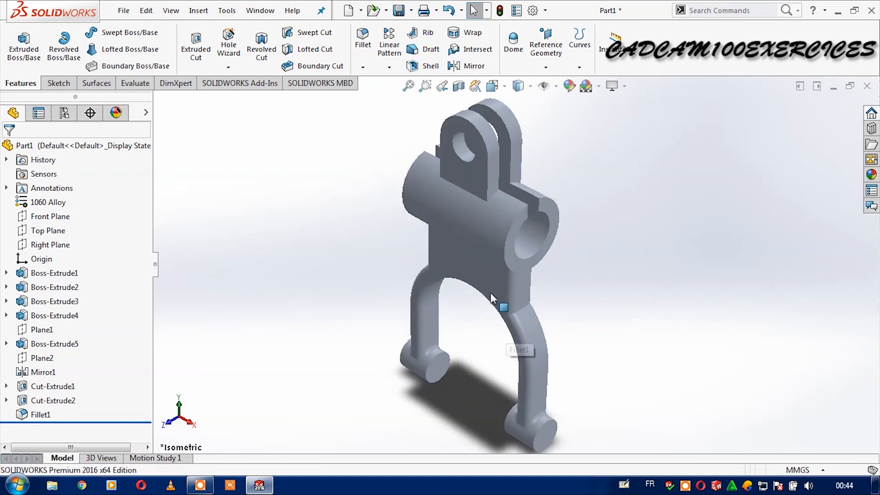
{"action": "scroll", "coordinate": [551, 141], "scroll_direction": "up", "scroll_amount": 1}
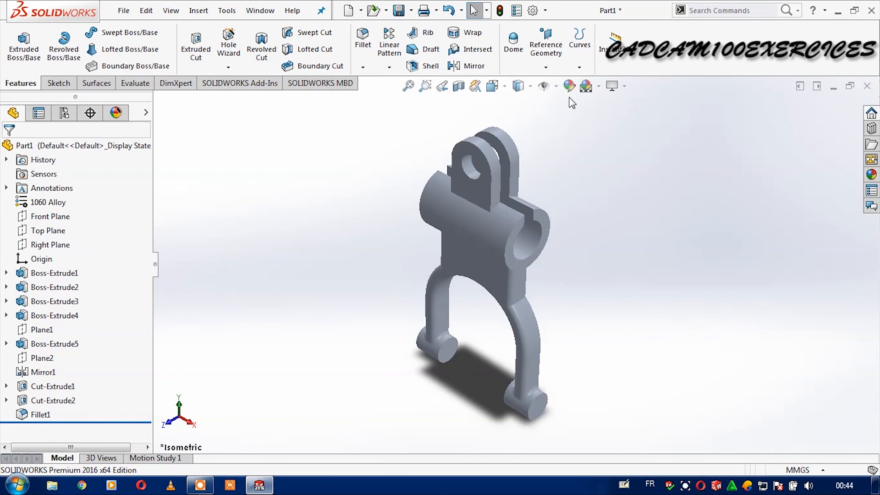
Step: Apply a dark grey backdrop scene behind the fork part and check its appearance
{"action": "left_click", "coordinate": [599, 87]}
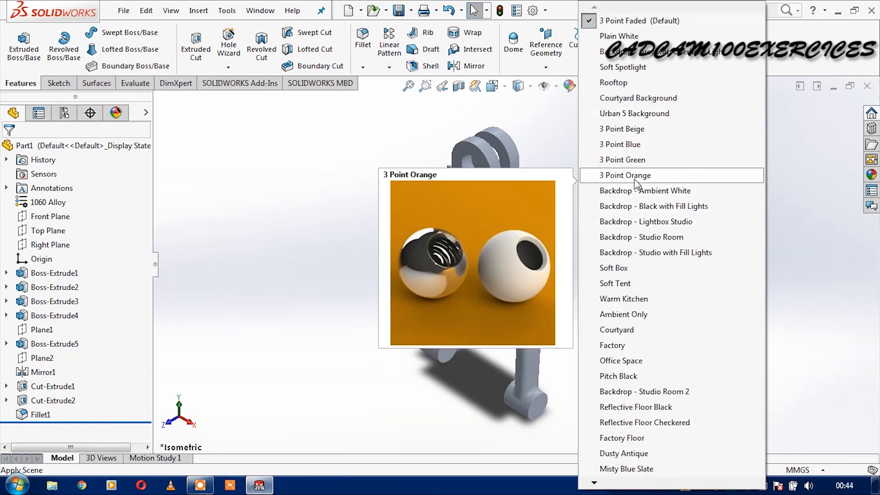
{"action": "left_click", "coordinate": [638, 195]}
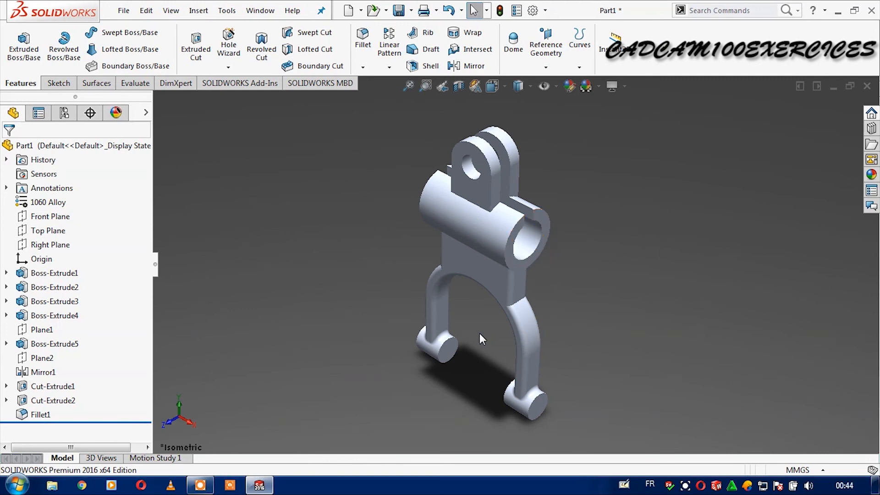
{"action": "scroll", "coordinate": [494, 255], "scroll_direction": "down", "scroll_amount": 1}
{"action": "scroll", "coordinate": [510, 253], "scroll_direction": "up", "scroll_amount": 1}
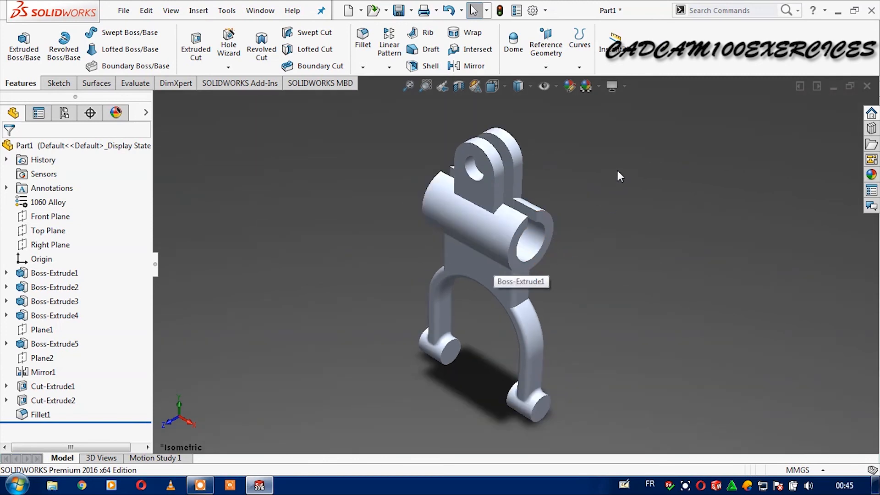